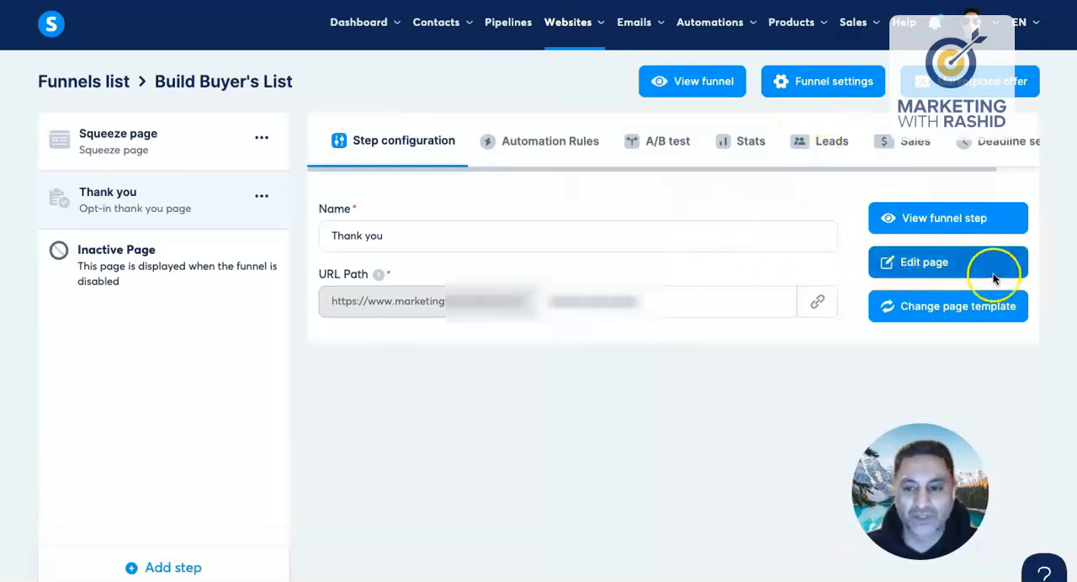
Step: Open the Build Buyer's List funnel's Thank you page for editing and review its headline, introduction and course video sections
left_click(932, 264)
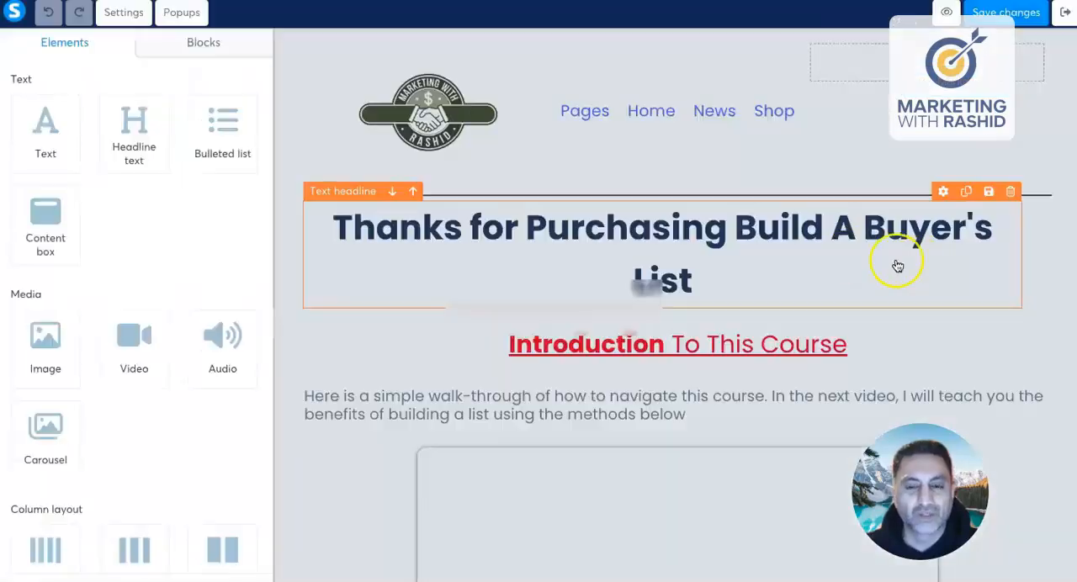
scroll(760, 234, "down", 2)
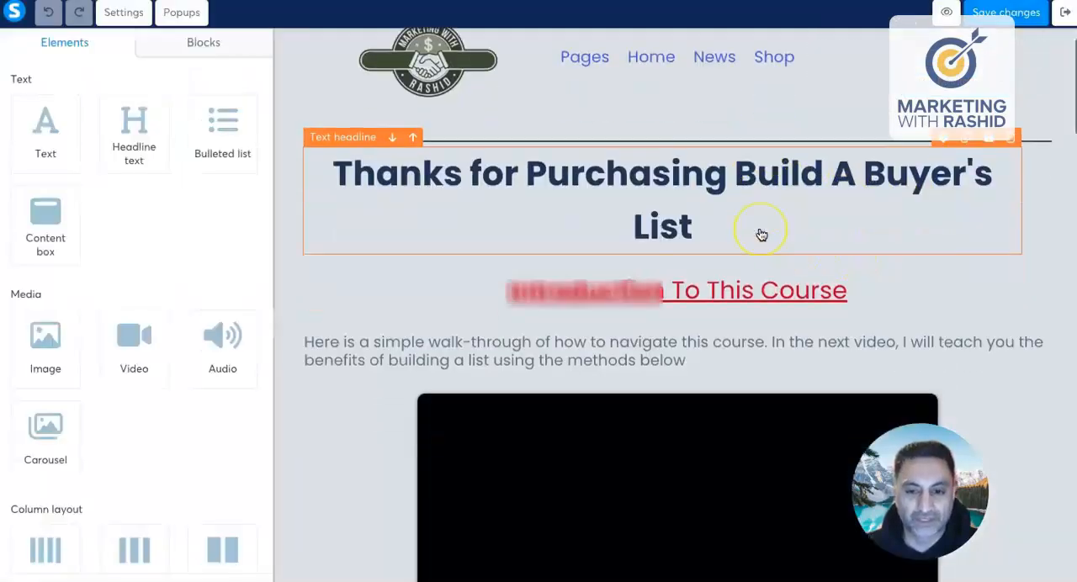
scroll(760, 233, "up", 1)
left_click(550, 142)
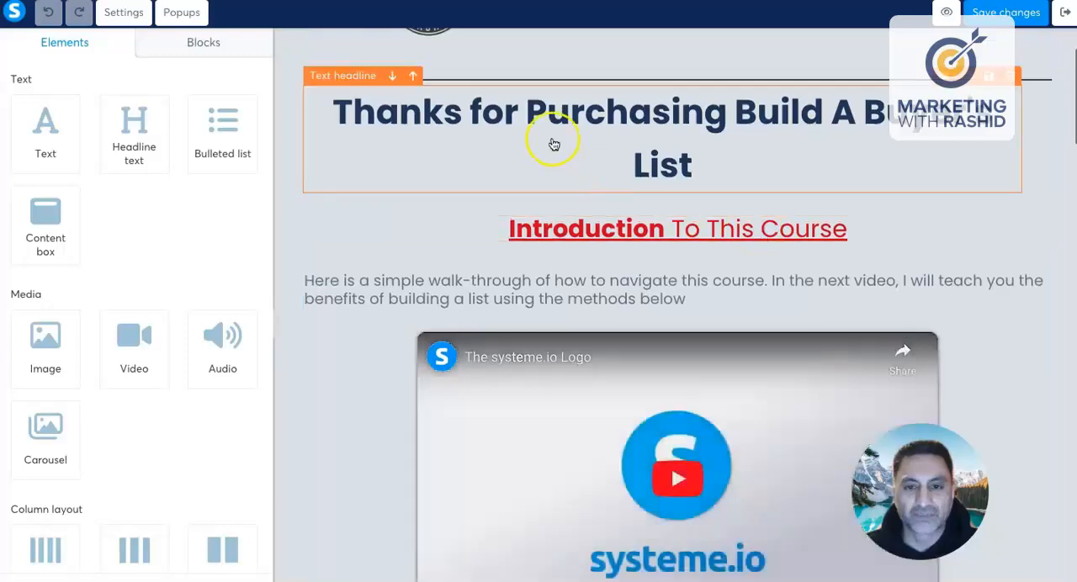
scroll(757, 146, "down", 4)
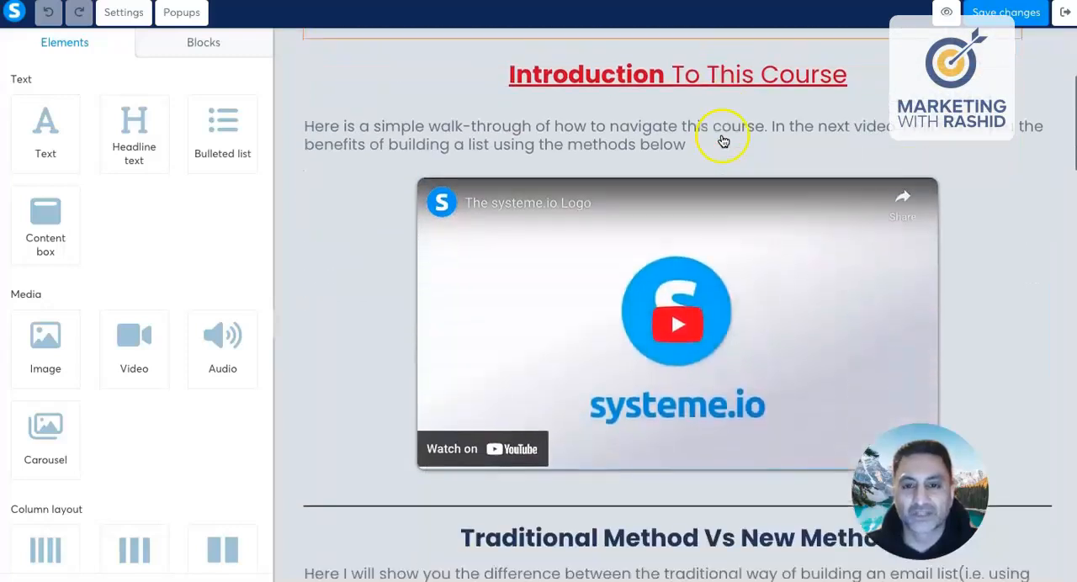
scroll(709, 186, "down", 4)
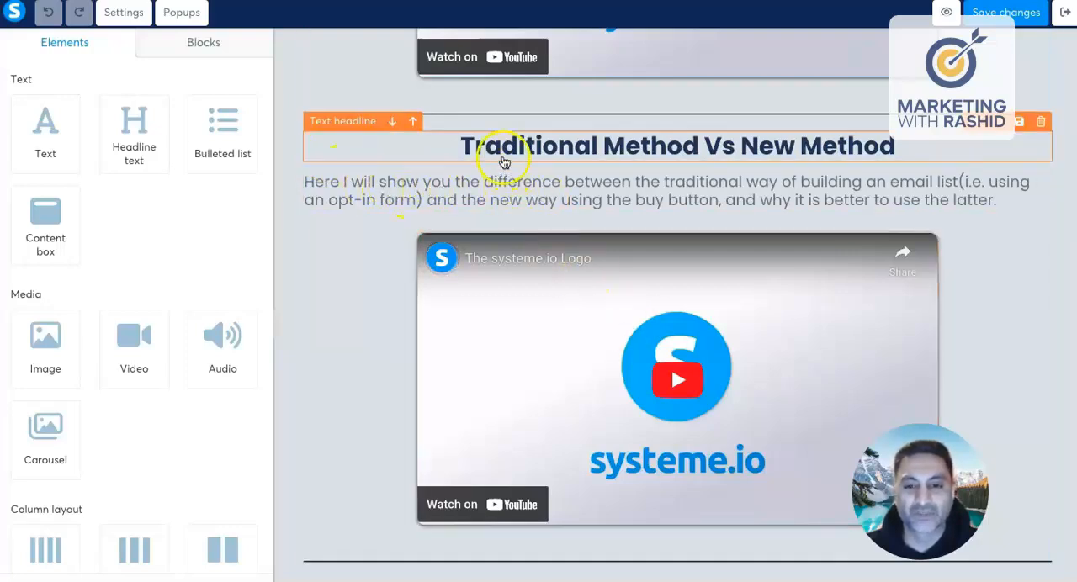
scroll(577, 193, "down", 2)
scroll(578, 194, "down", 4)
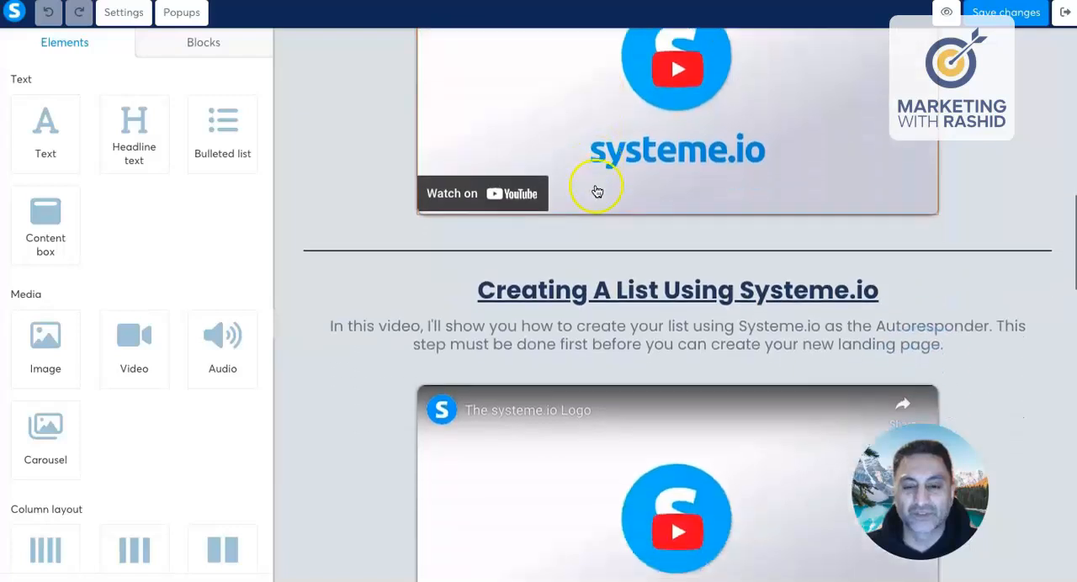
scroll(601, 270, "down", 1)
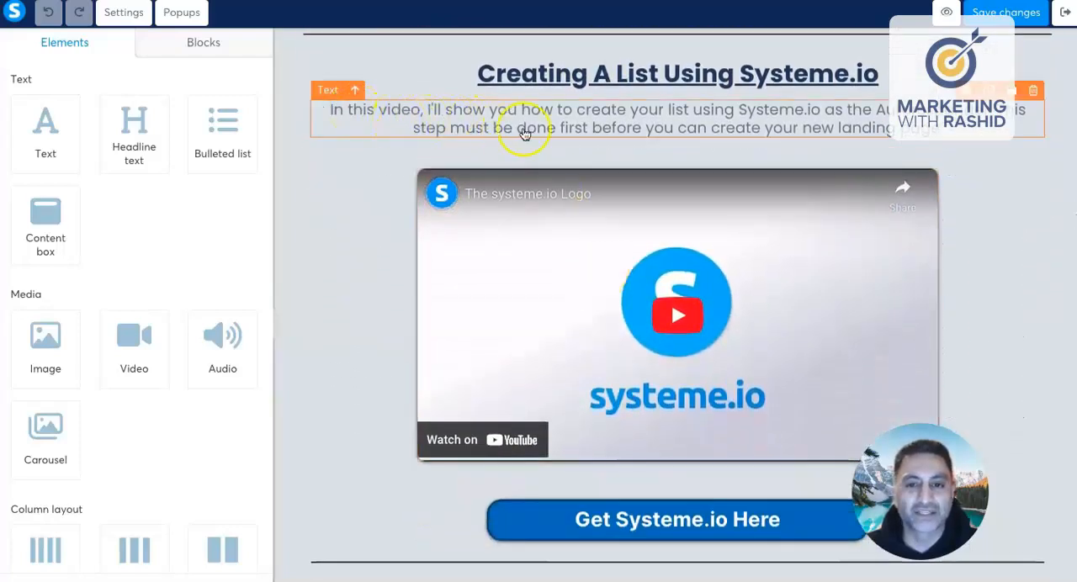
scroll(641, 239, "down", 3)
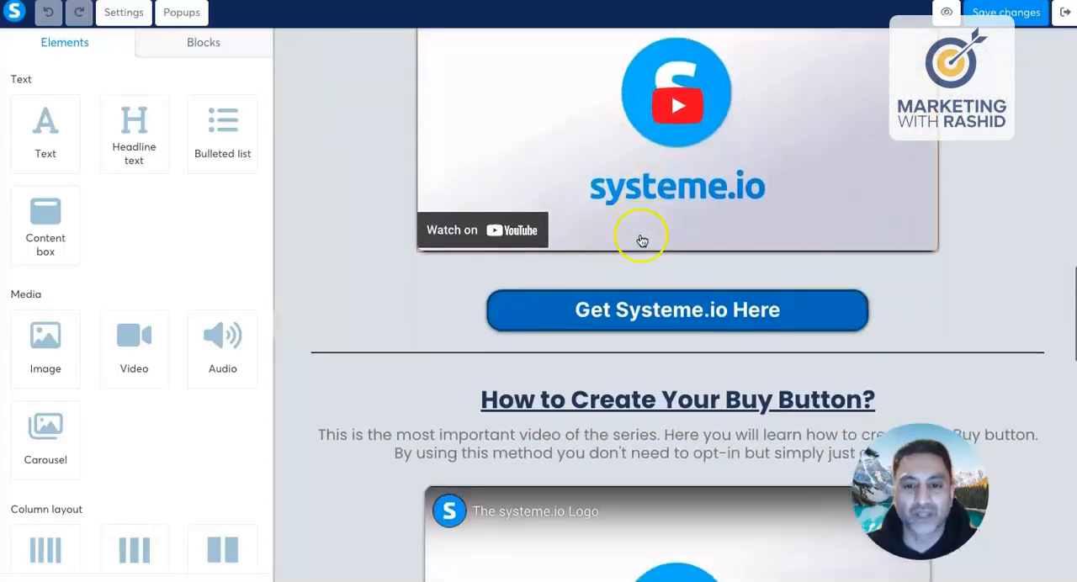
scroll(641, 240, "down", 3)
scroll(642, 236, "up", 1)
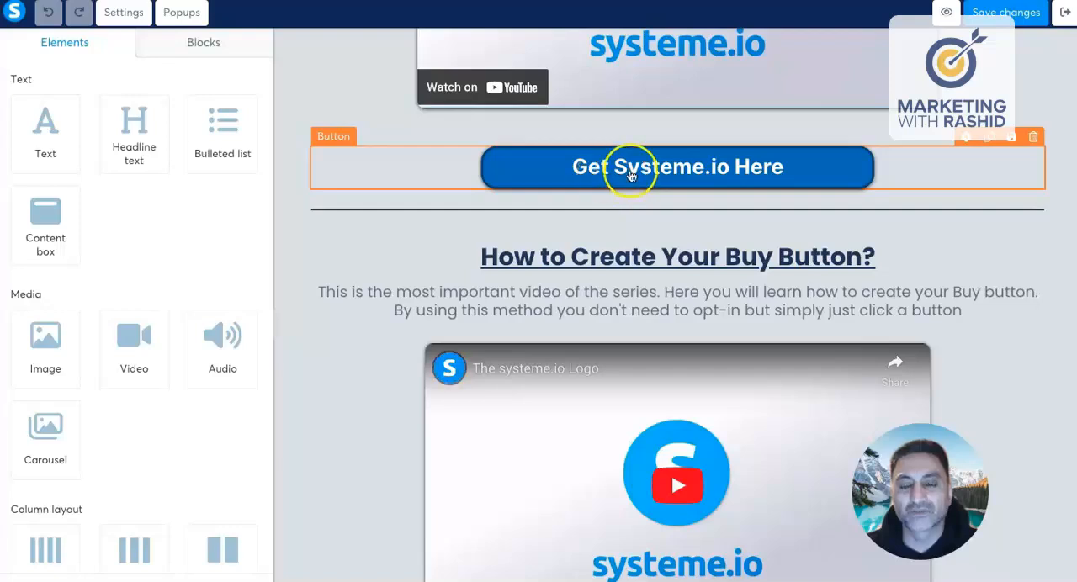
scroll(613, 234, "down", 5)
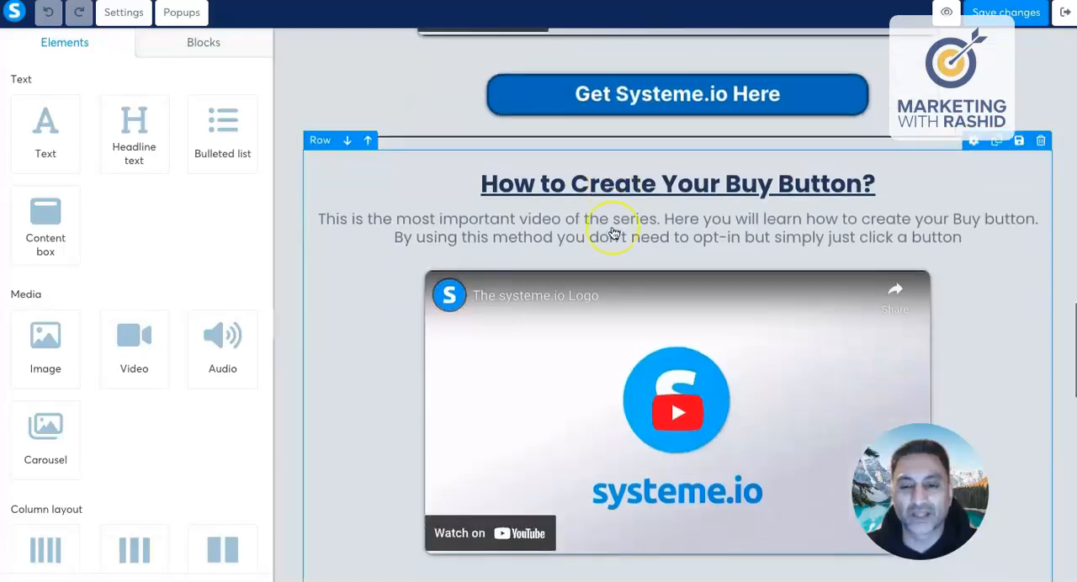
scroll(614, 233, "down", 10)
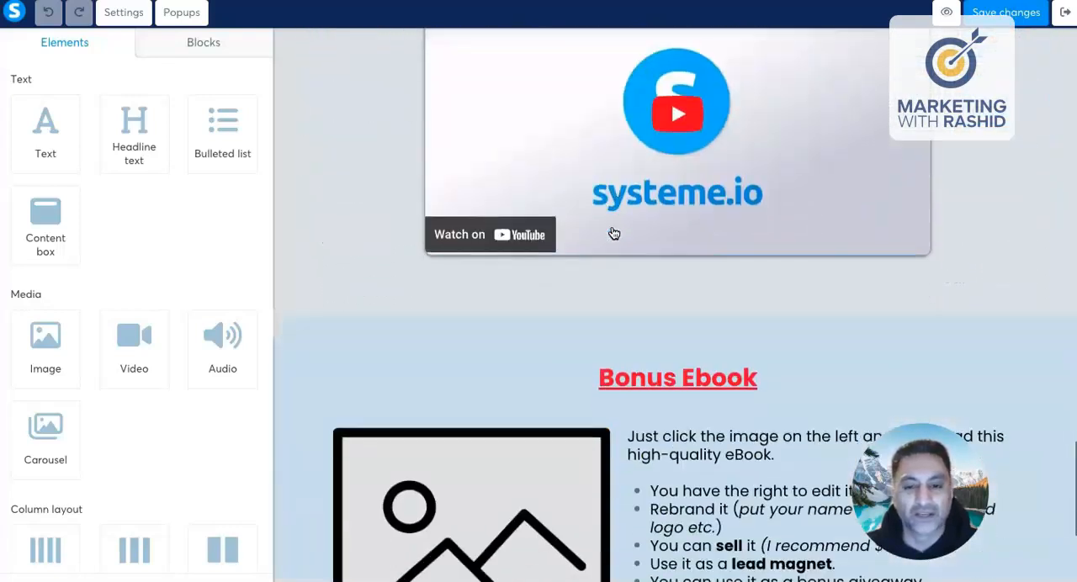
Step: Examine the Bonus Ebook and All Done sections, and return to the page's headline
scroll(613, 233, "up", 3)
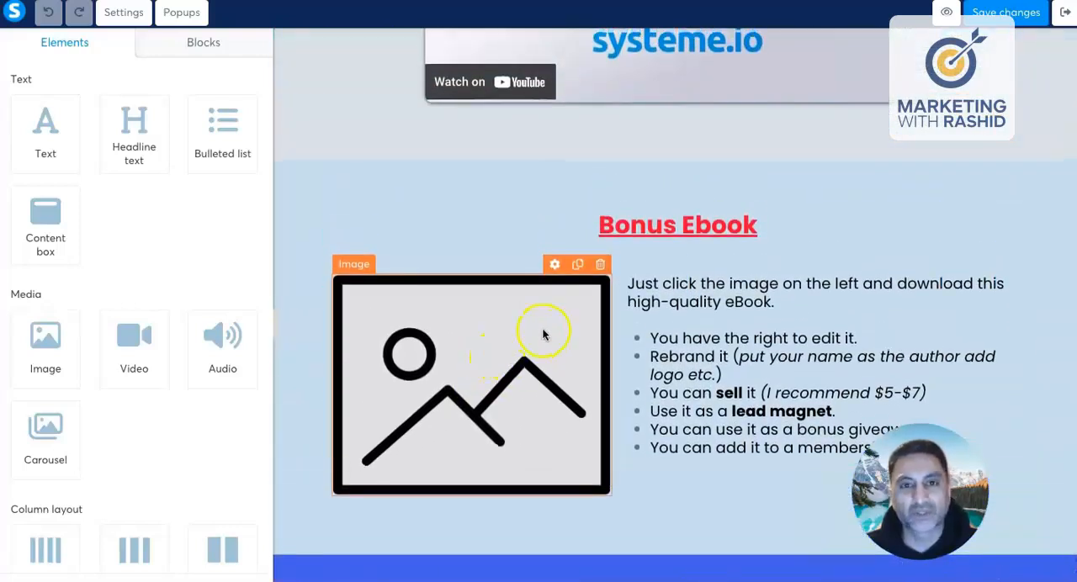
scroll(564, 327, "down", 2)
scroll(564, 327, "up", 12)
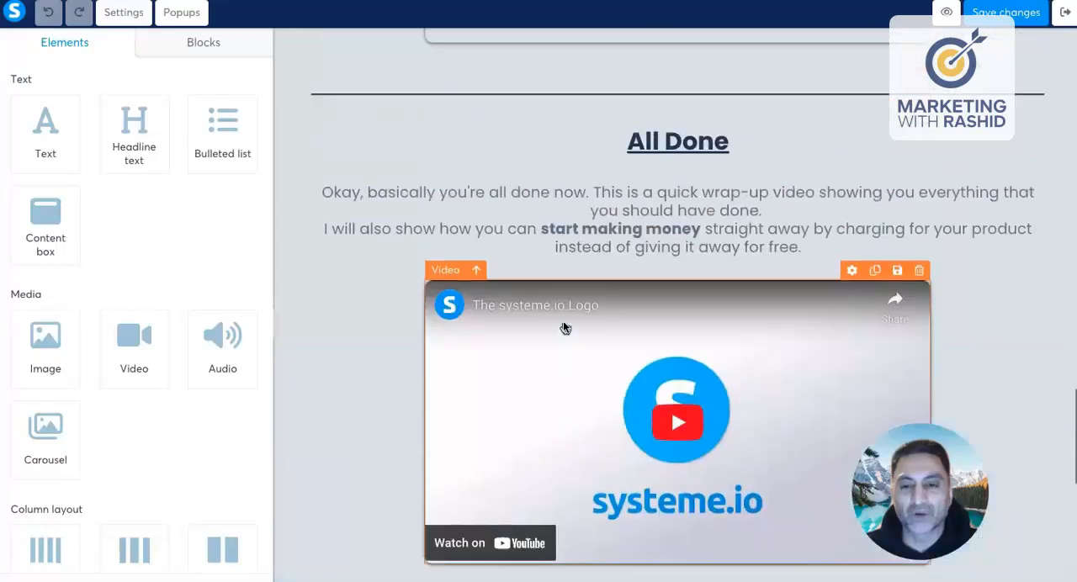
scroll(564, 326, "up", 6)
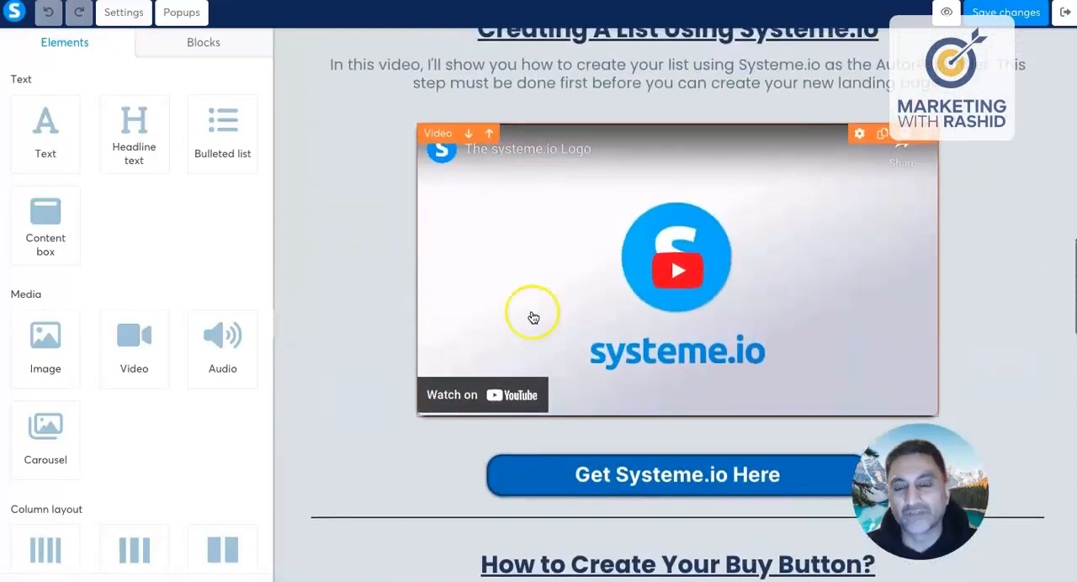
scroll(504, 312, "up", 8)
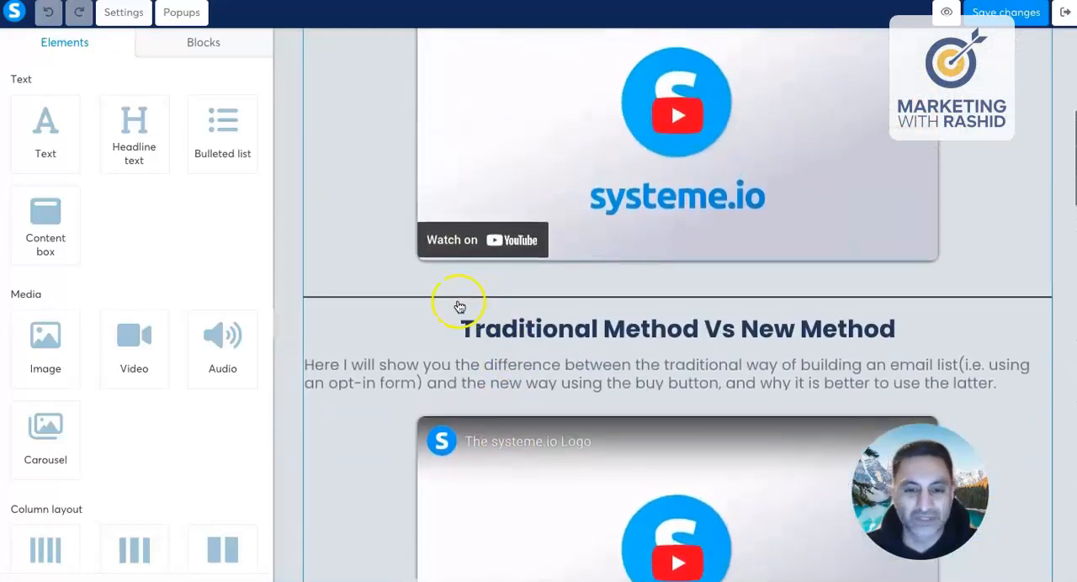
scroll(524, 283, "up", 10)
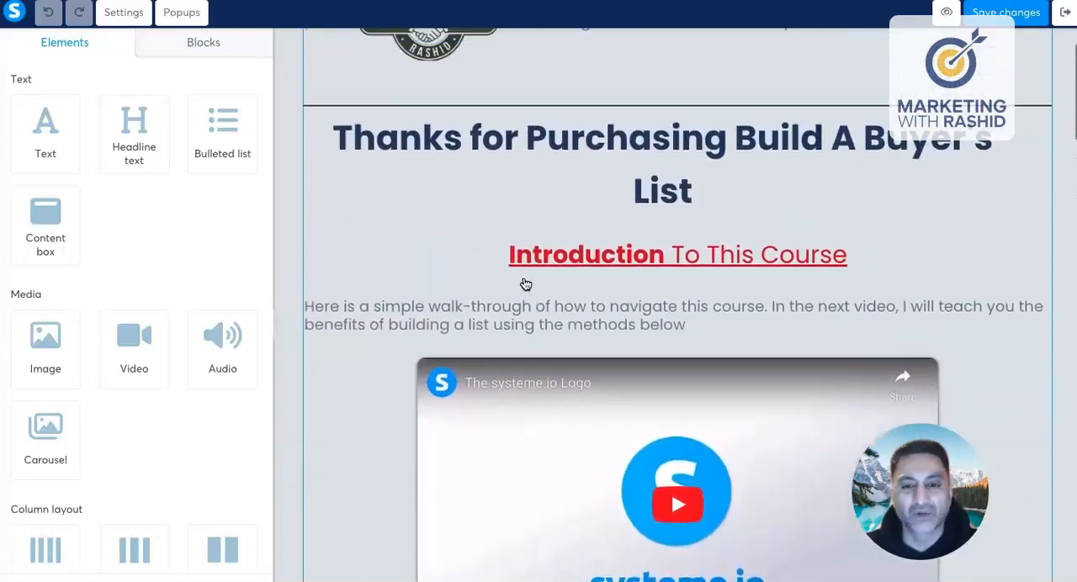
left_click(515, 280)
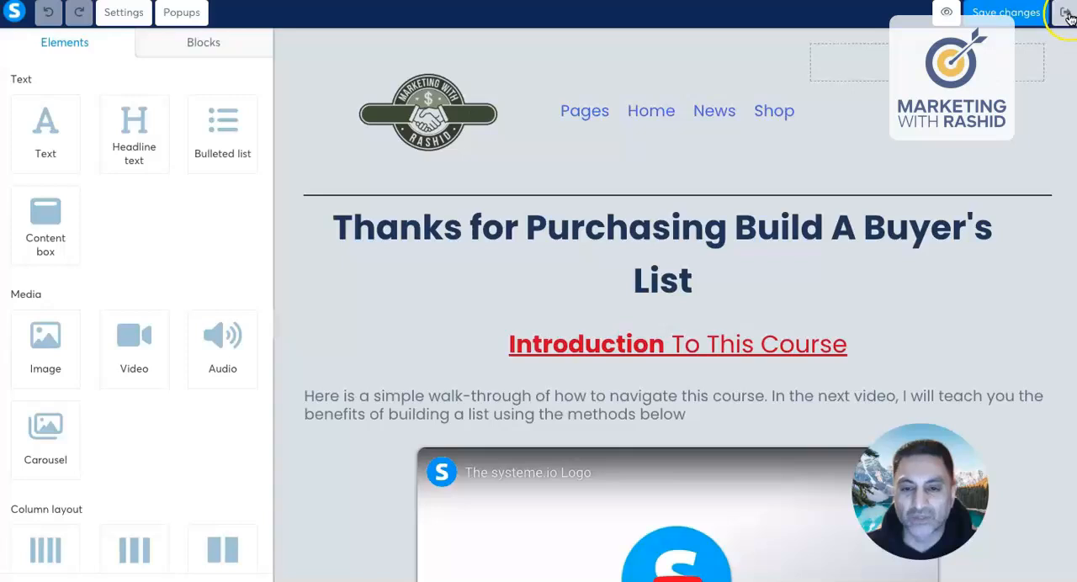
Step: Switch to the How To funnel and view its Squeeze page and Thank You / Download Page steps
scroll(822, 366, "down", 11)
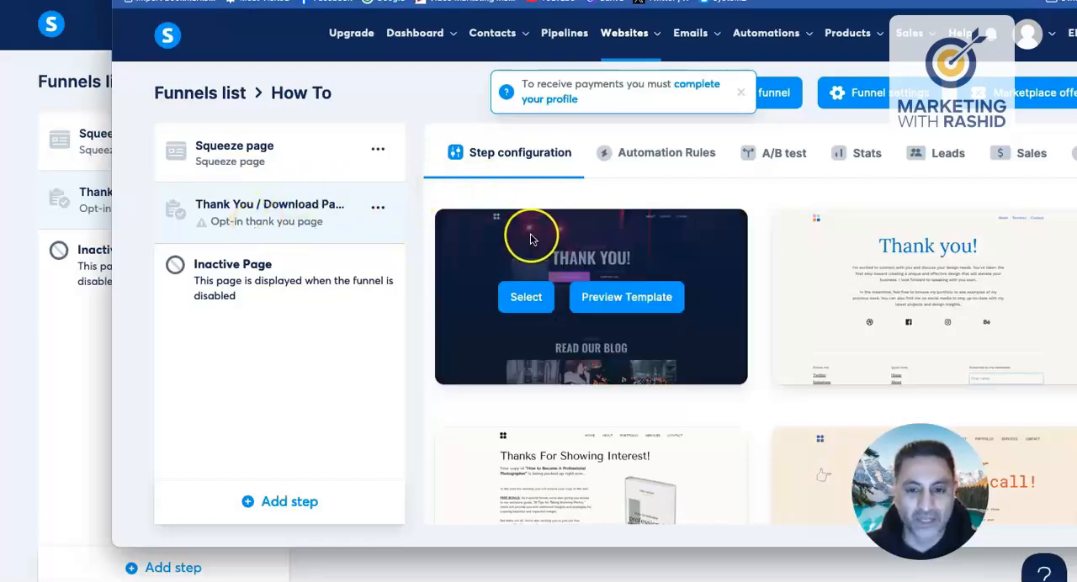
scroll(532, 238, "down", 2)
scroll(532, 238, "up", 2)
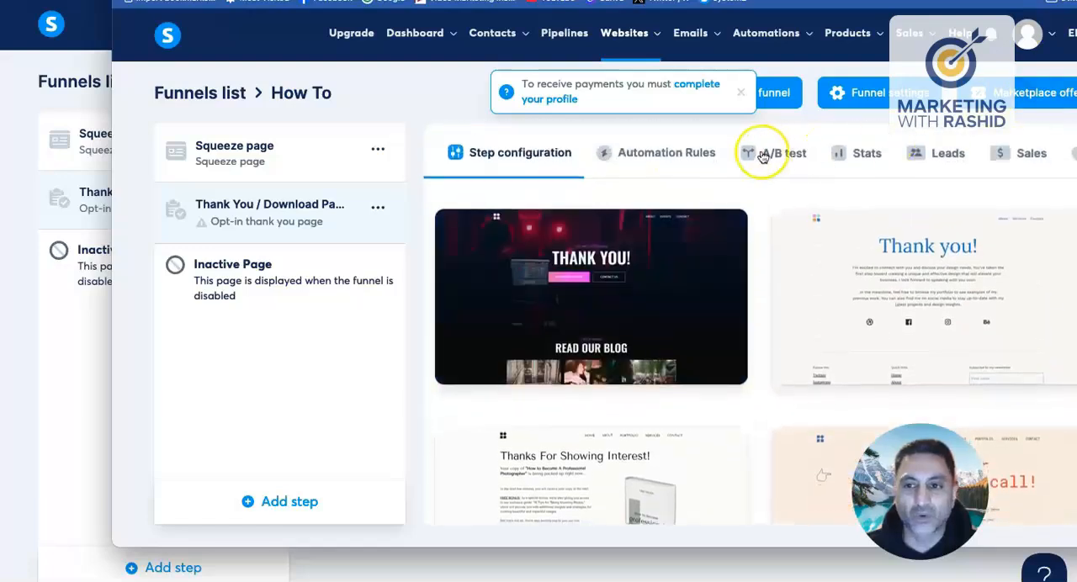
left_click(252, 160)
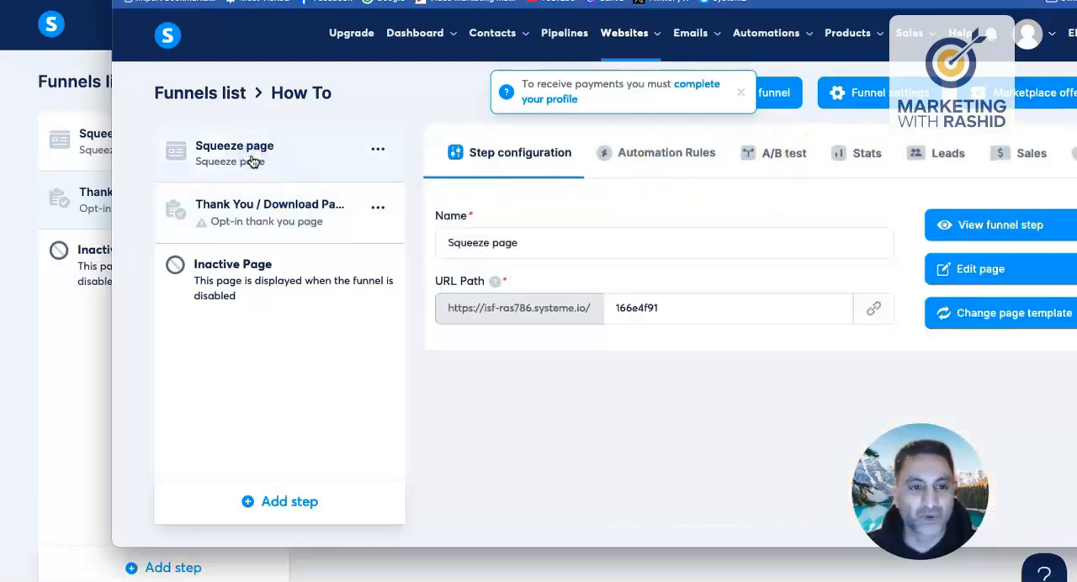
left_click(303, 216)
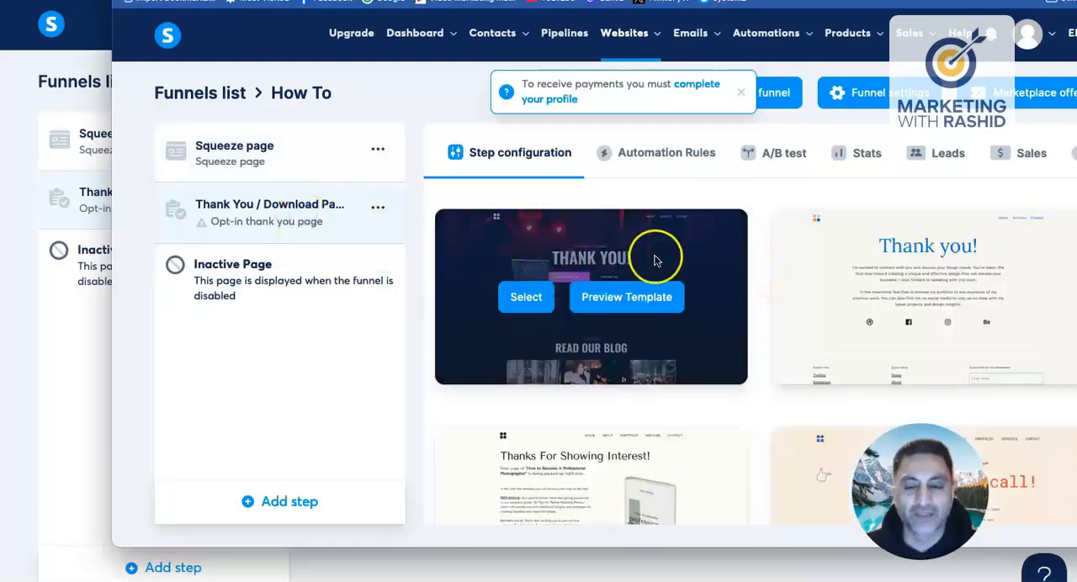
Step: Browse the first page of thank-you templates offered for the Thank You / Download Page step
scroll(653, 261, "down", 1)
scroll(652, 259, "down", 5)
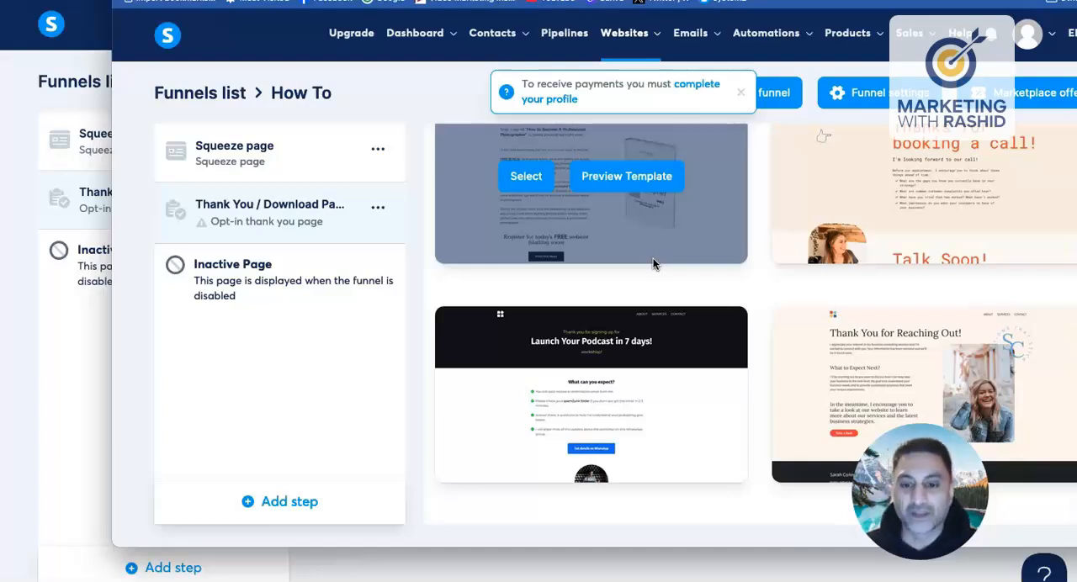
left_click(667, 287)
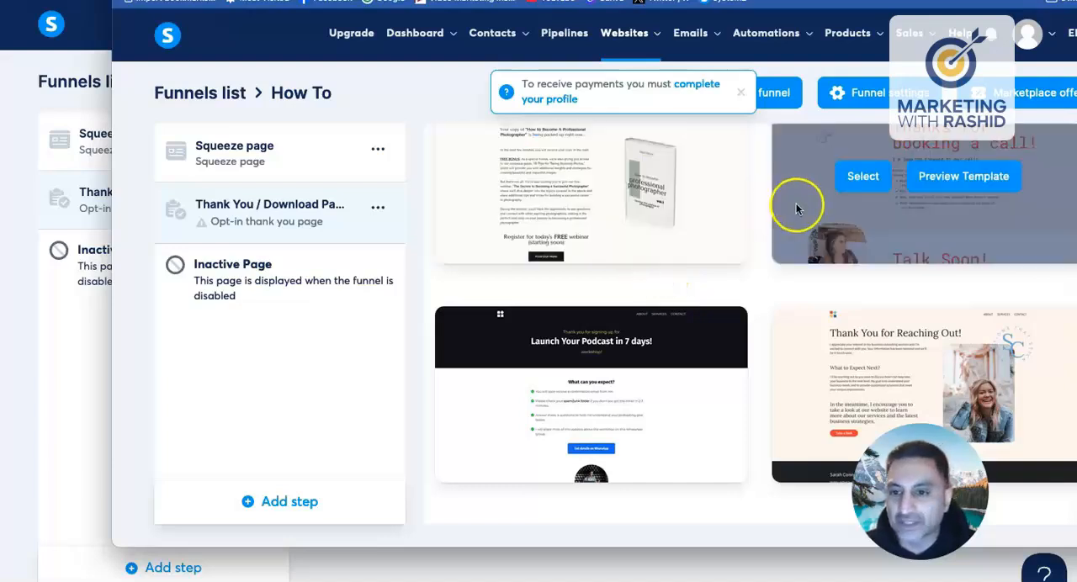
scroll(795, 203, "down", 3)
scroll(681, 219, "down", 2)
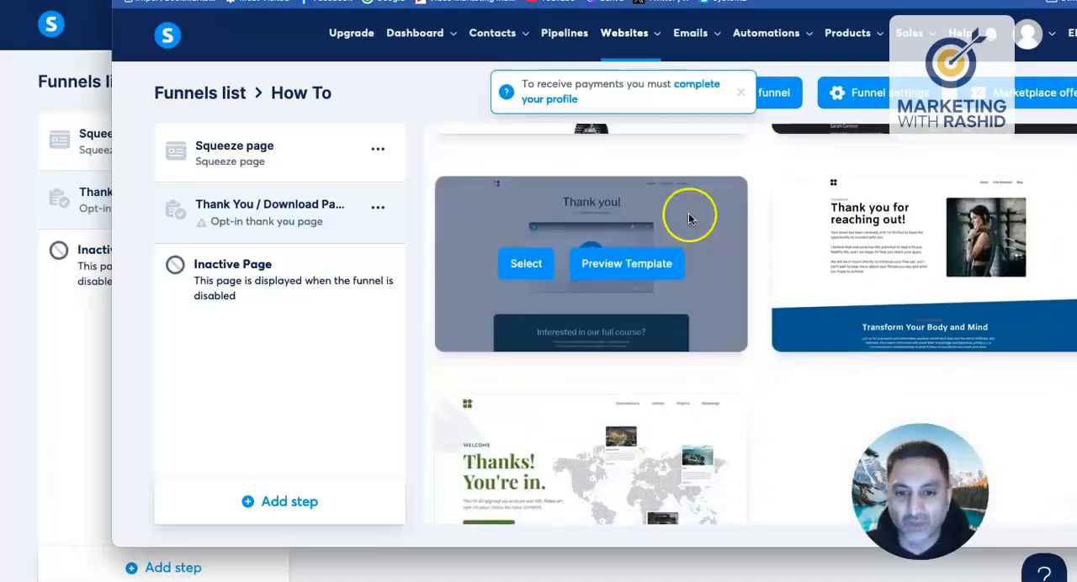
scroll(656, 229, "up", 2)
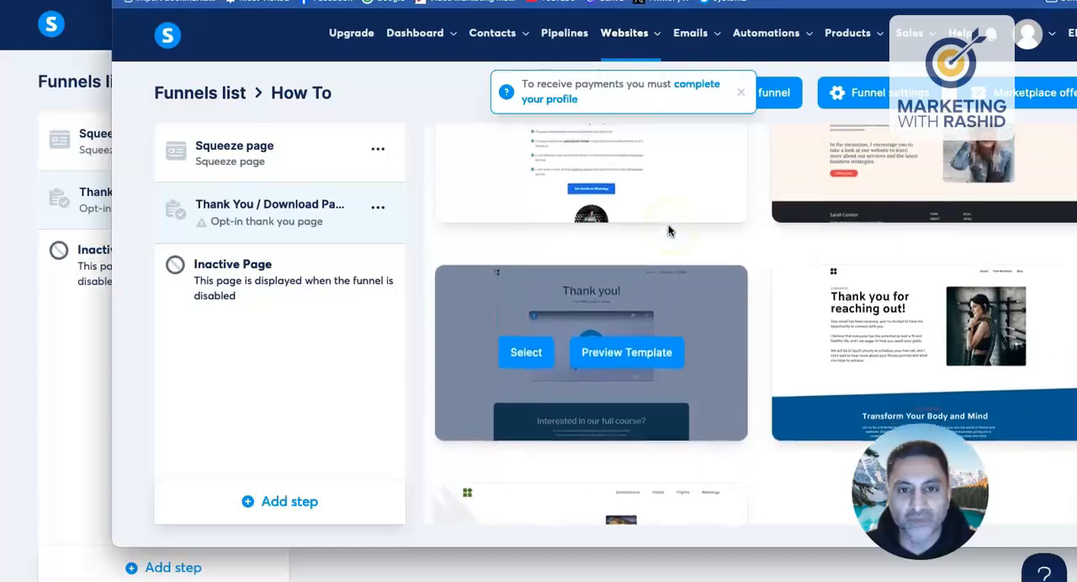
scroll(724, 256, "down", 2)
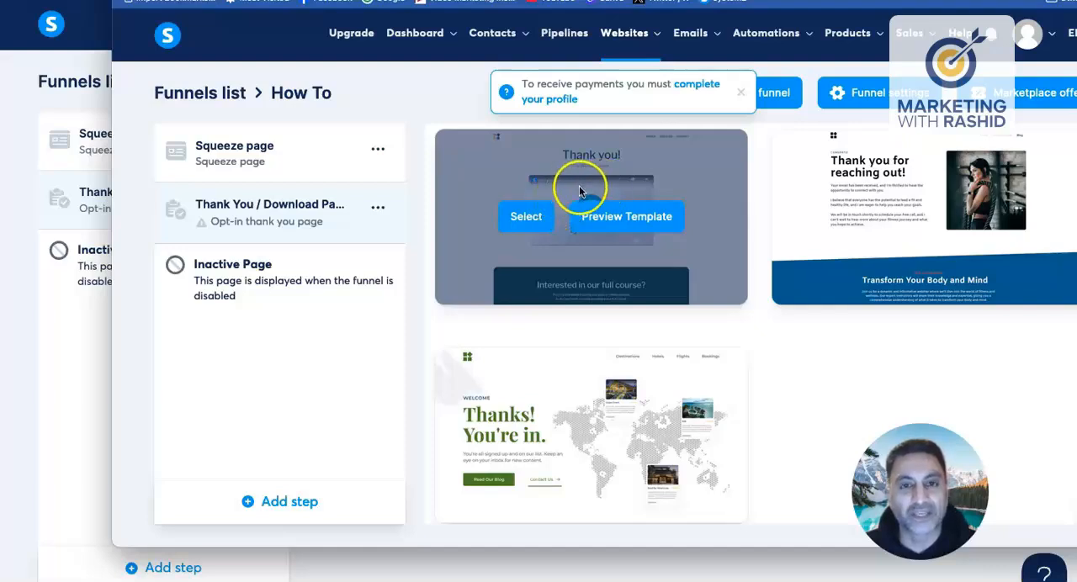
scroll(683, 210, "down", 1)
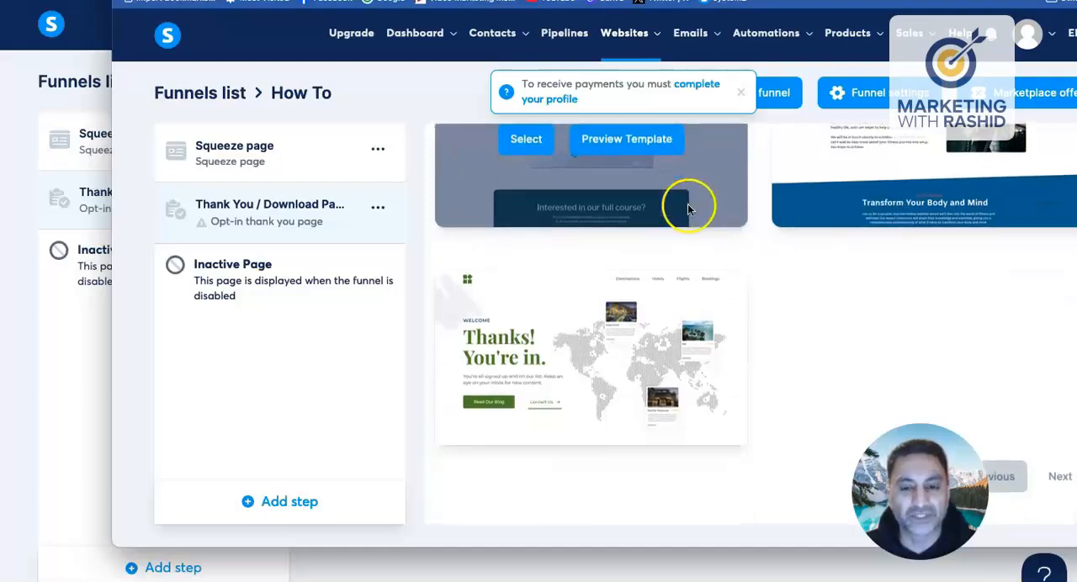
scroll(662, 217, "up", 1)
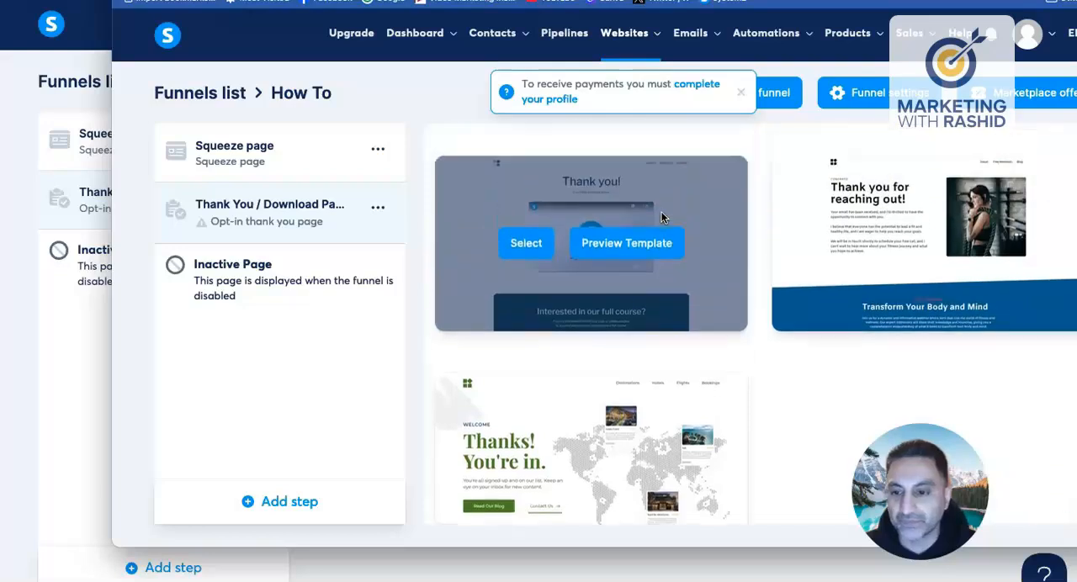
scroll(883, 400, "down", 1)
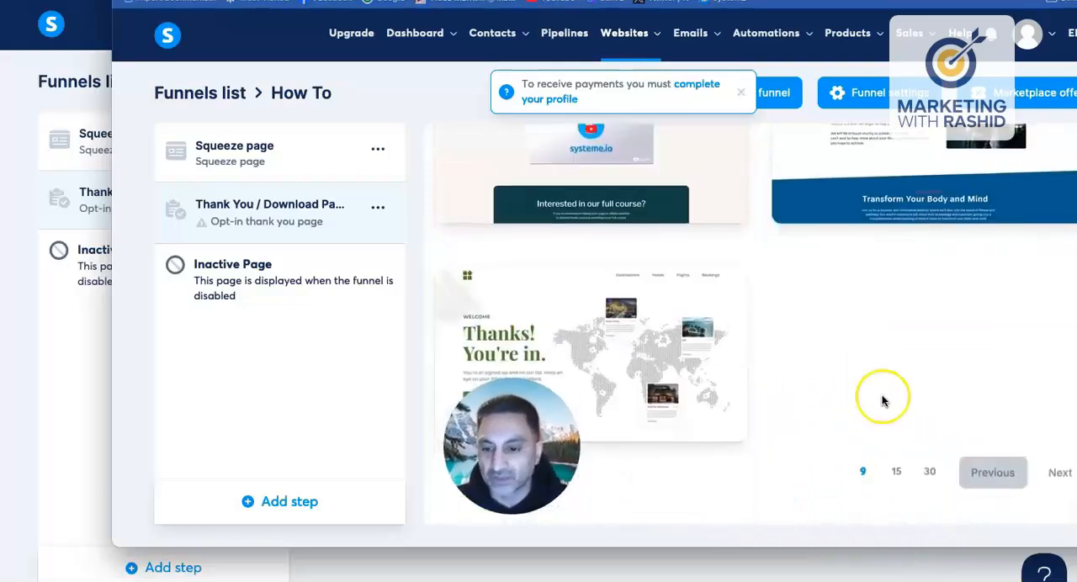
Step: Show 30 thank-you templates per page and look through them for the "Thanks!" template with the envelope image
left_click(933, 474)
left_click_drag(514, 451, 318, 442)
scroll(838, 348, "down", 10)
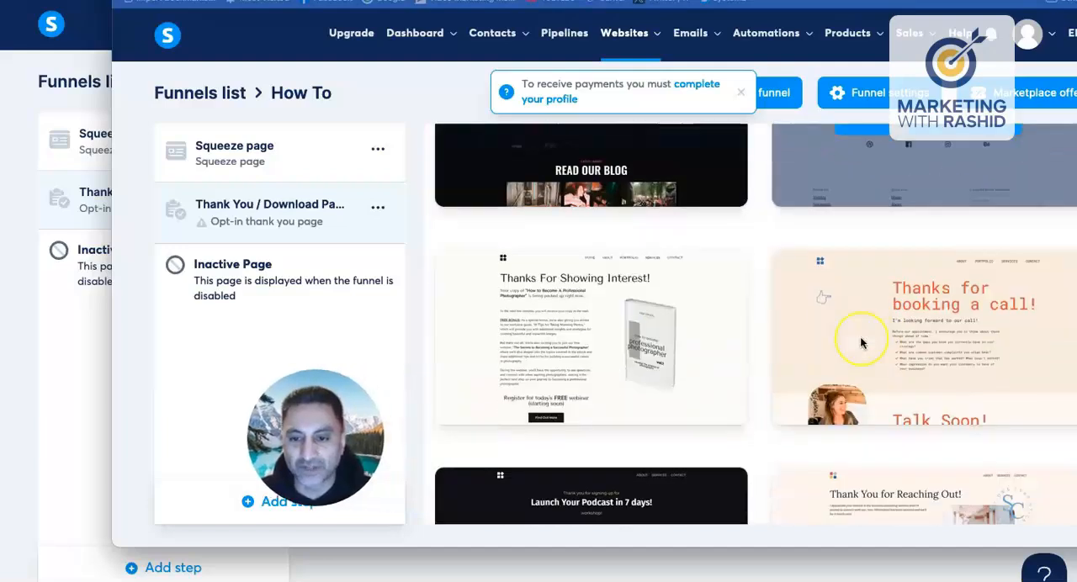
scroll(867, 341, "down", 4)
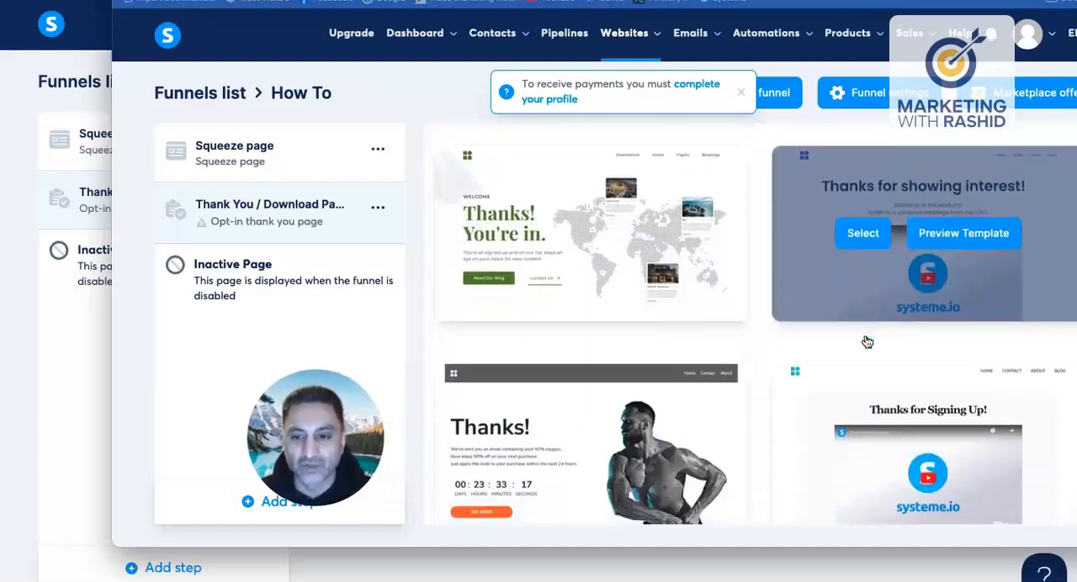
scroll(866, 340, "up", 2)
scroll(867, 341, "down", 2)
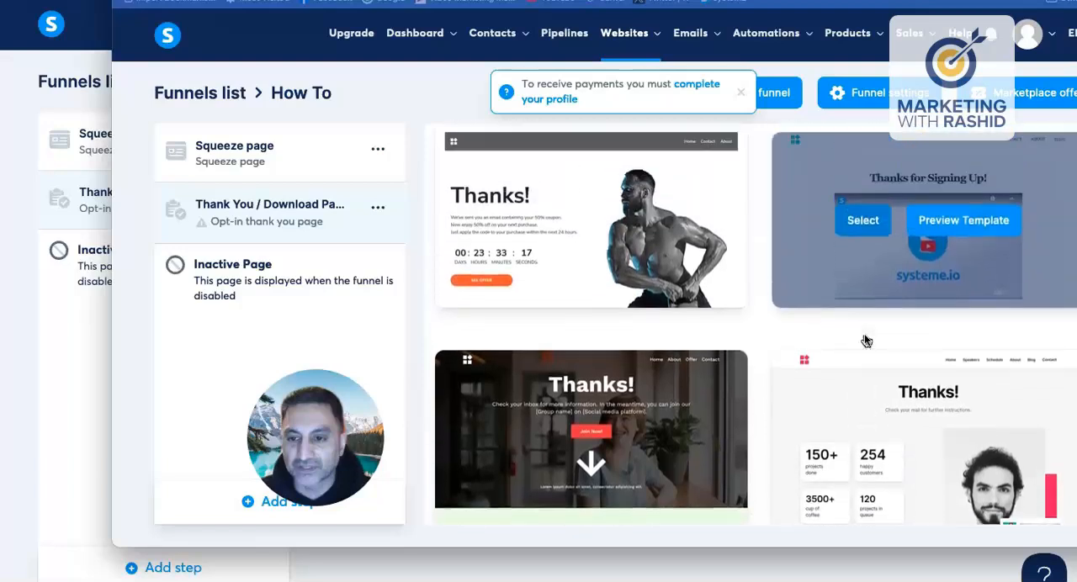
scroll(640, 315, "down", 2)
scroll(648, 315, "down", 3)
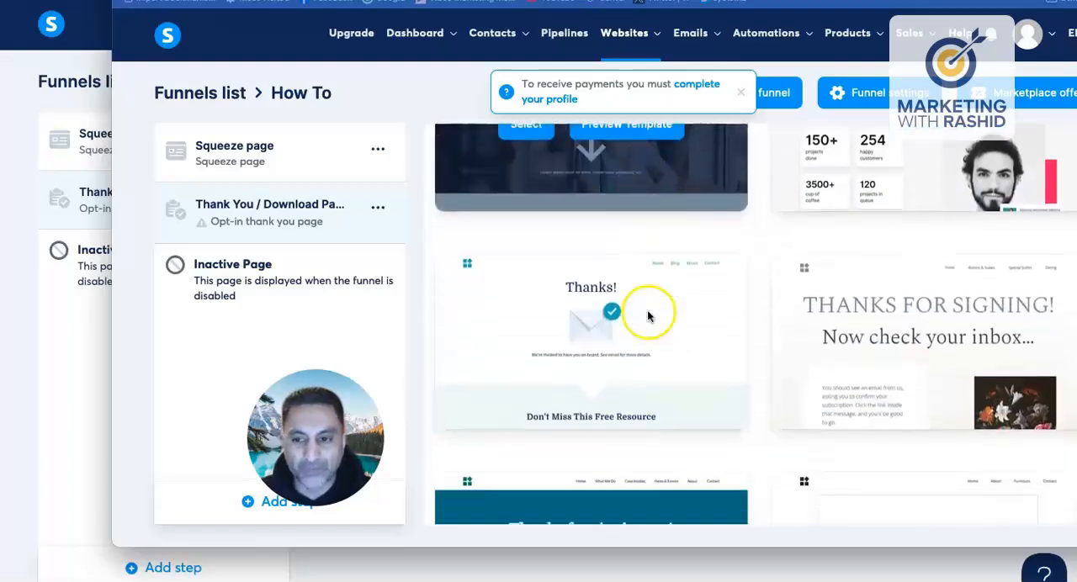
scroll(685, 307, "down", 1)
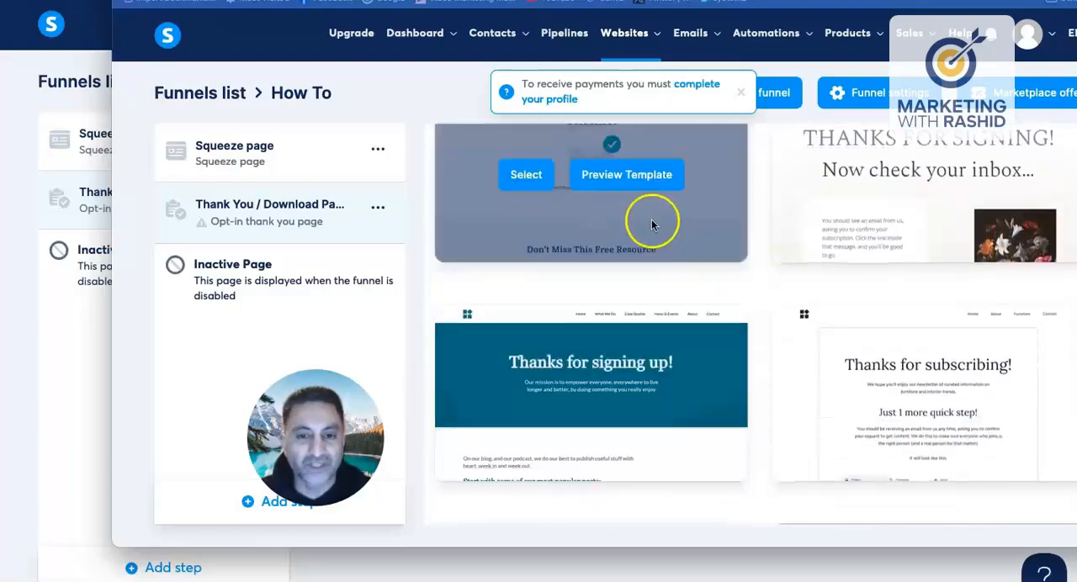
scroll(661, 223, "up", 1)
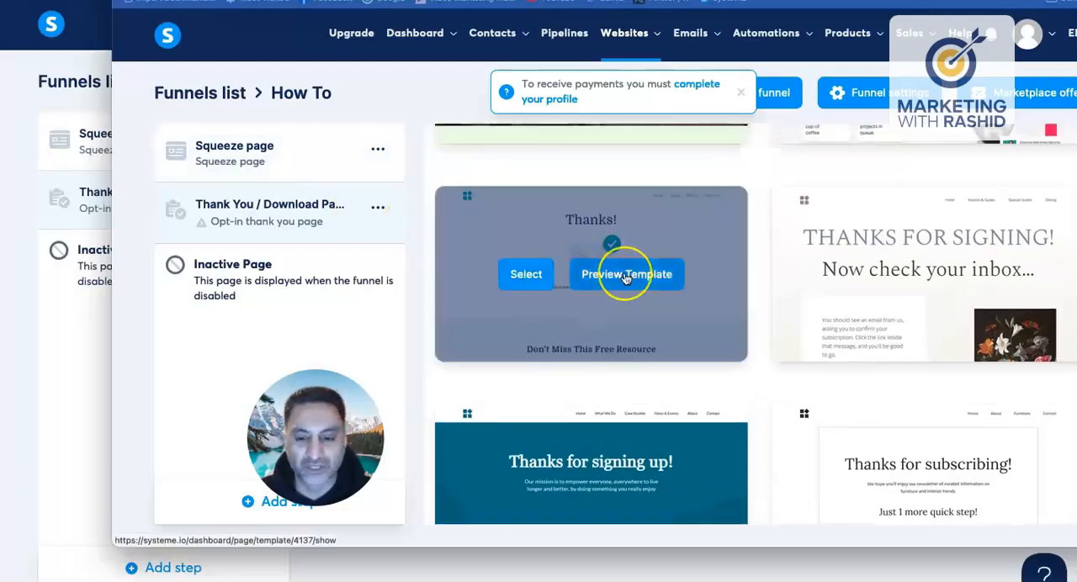
Step: Browse the list of thank-you page templates for a design that features a video
scroll(623, 273, "down", 3)
scroll(626, 279, "down", 5)
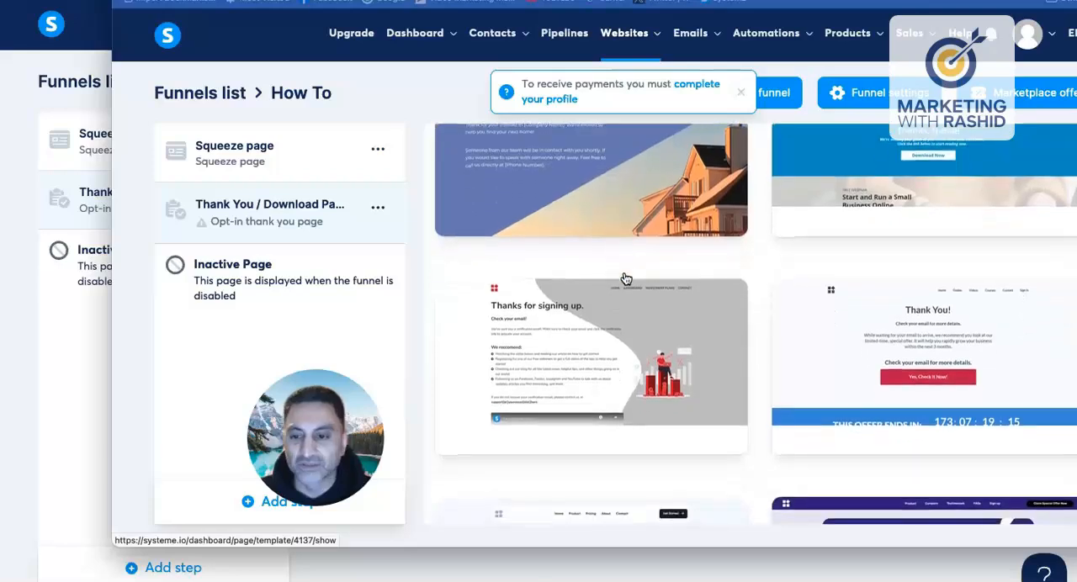
scroll(625, 279, "up", 6)
scroll(626, 279, "up", 2)
scroll(625, 279, "down", 4)
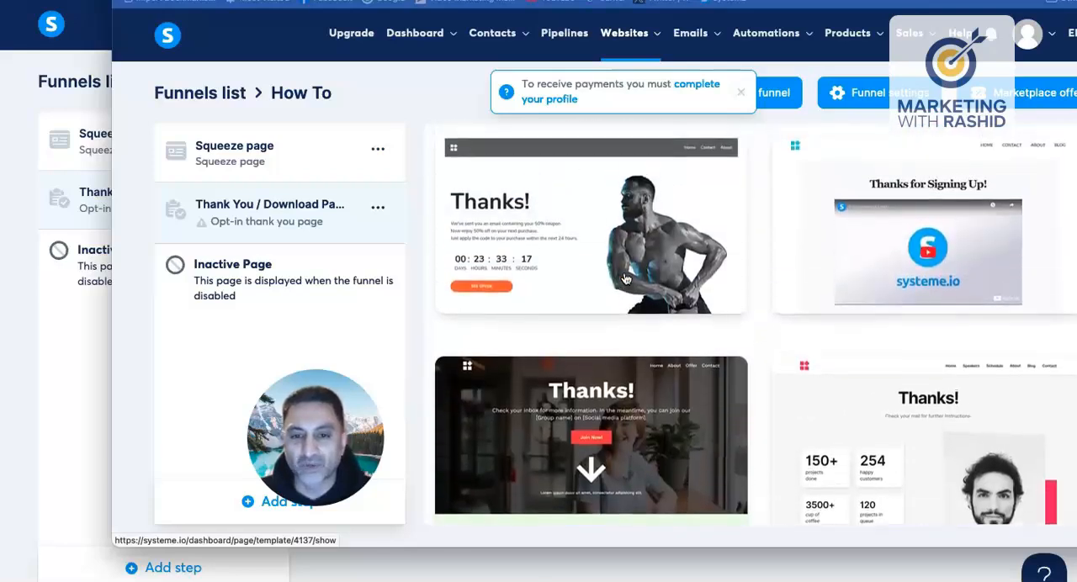
scroll(626, 278, "up", 1)
scroll(625, 279, "up", 7)
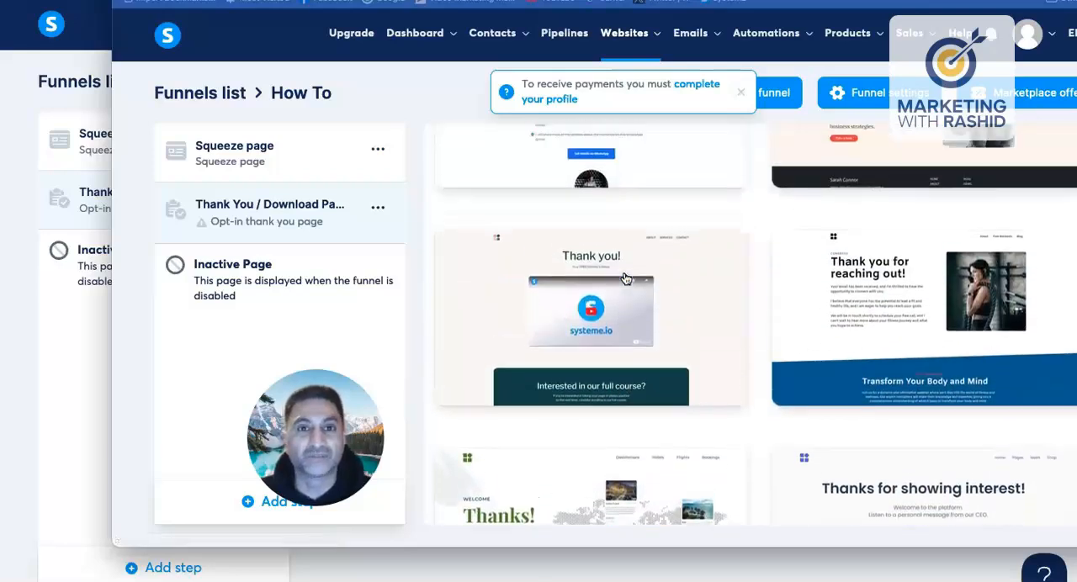
scroll(625, 279, "up", 5)
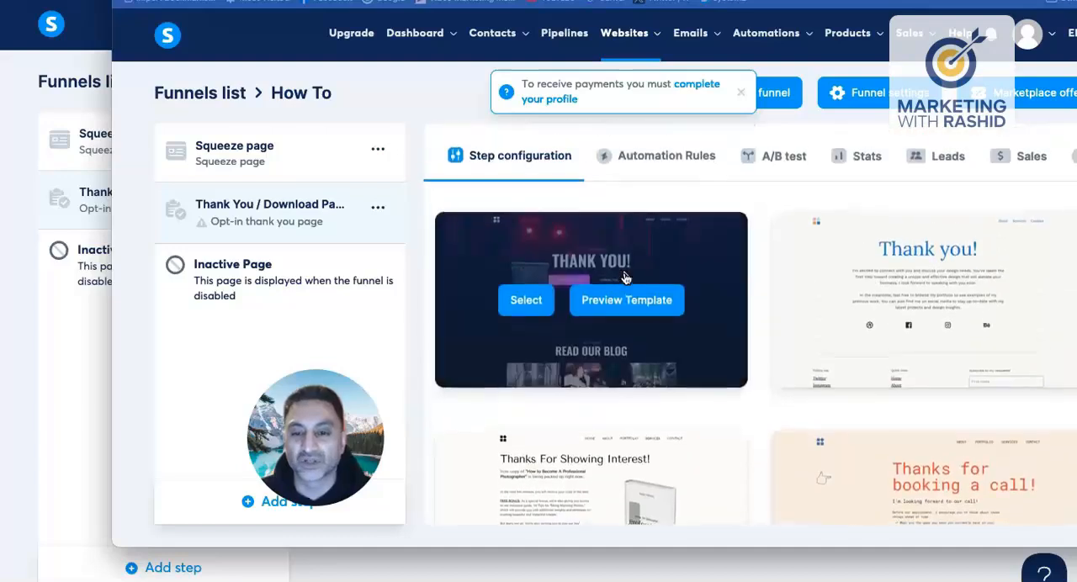
scroll(626, 279, "down", 8)
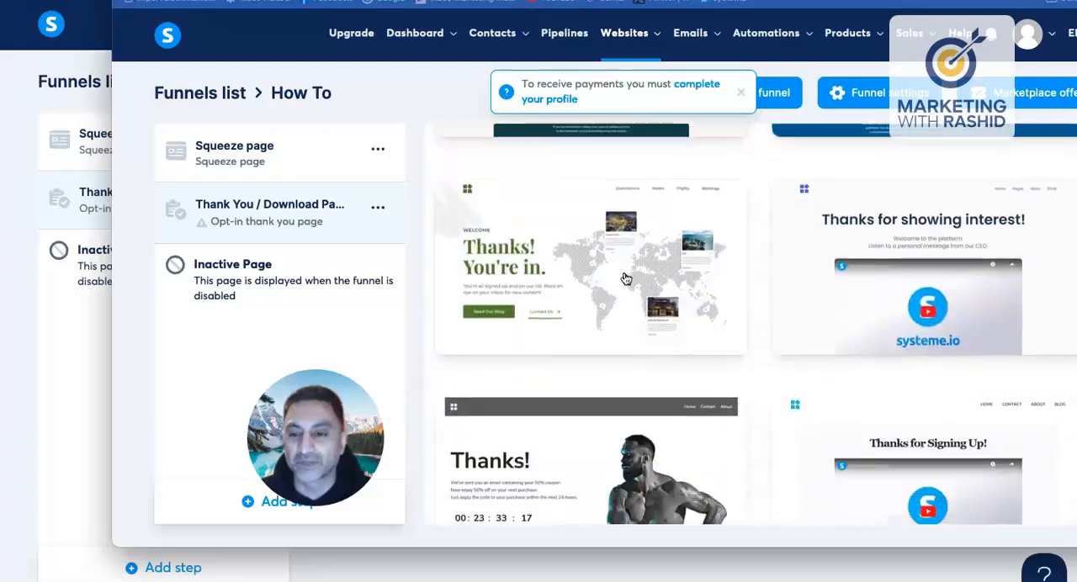
scroll(626, 278, "up", 1)
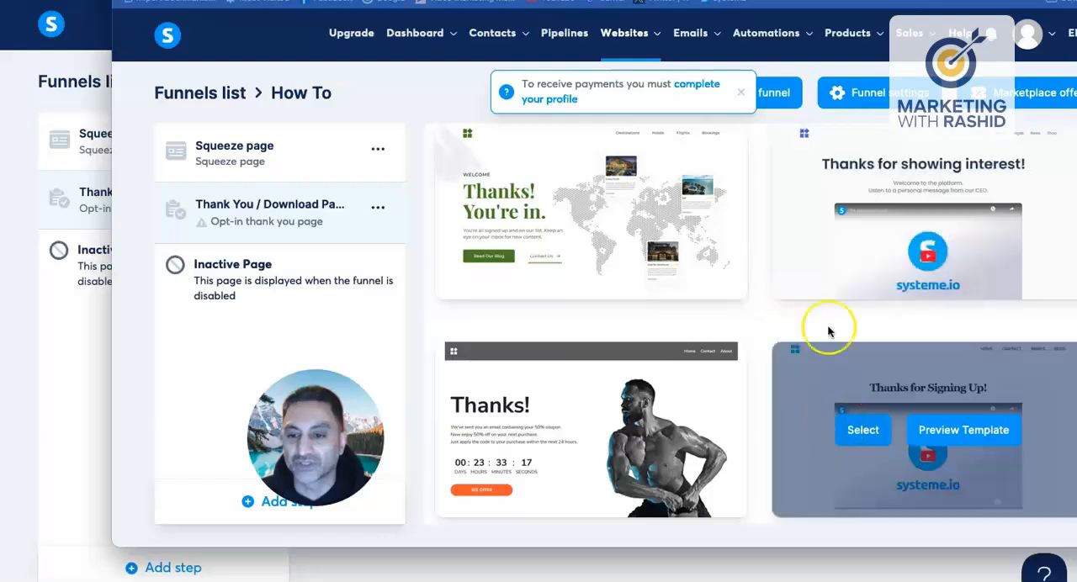
Step: Preview the "Thanks for Signing Up!" video template, examine its layout and text, and return to the template list
left_click(946, 427)
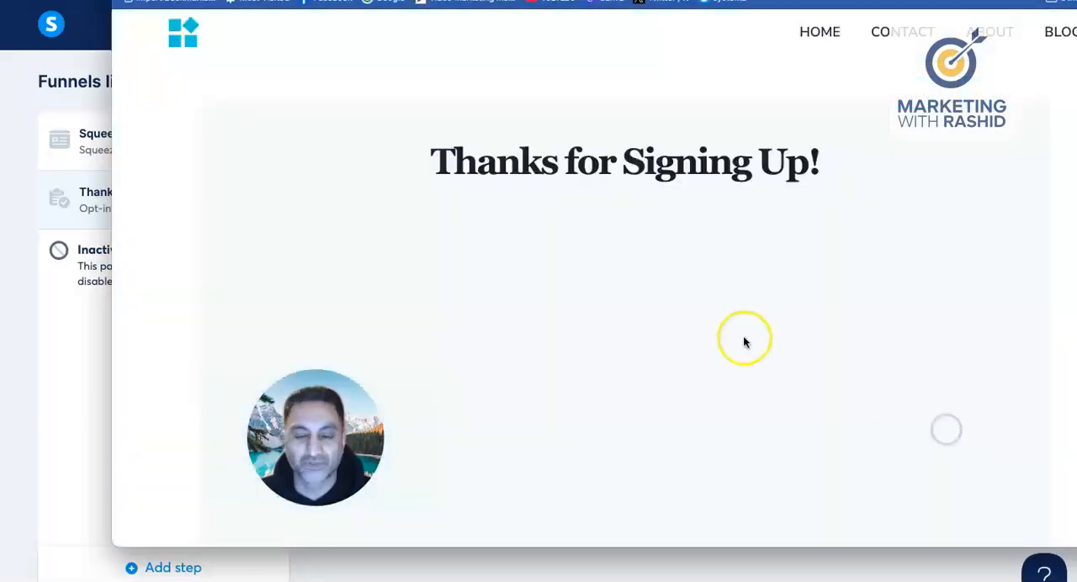
scroll(715, 331, "down", 15)
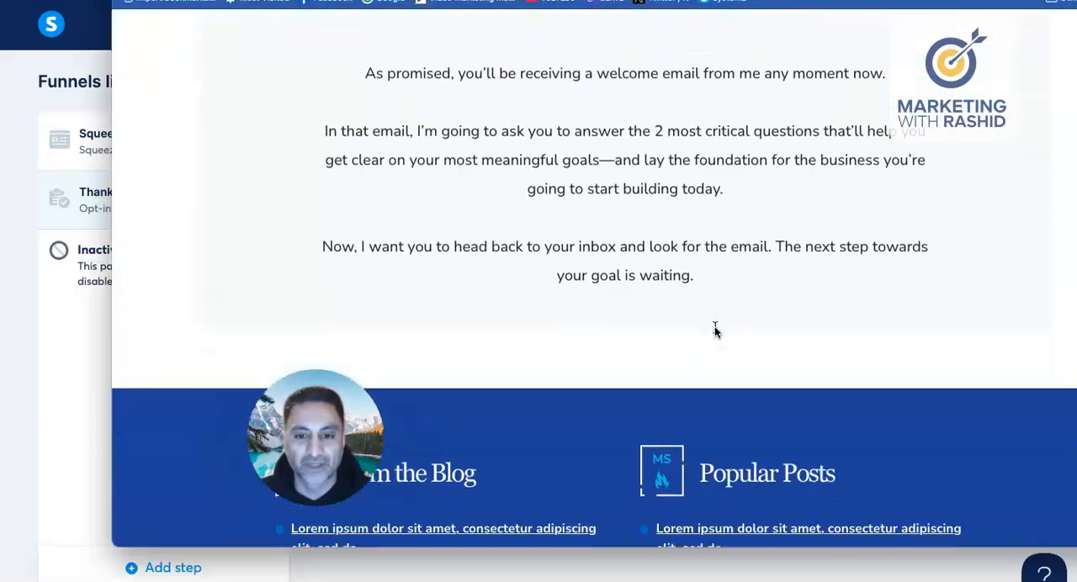
scroll(715, 331, "up", 15)
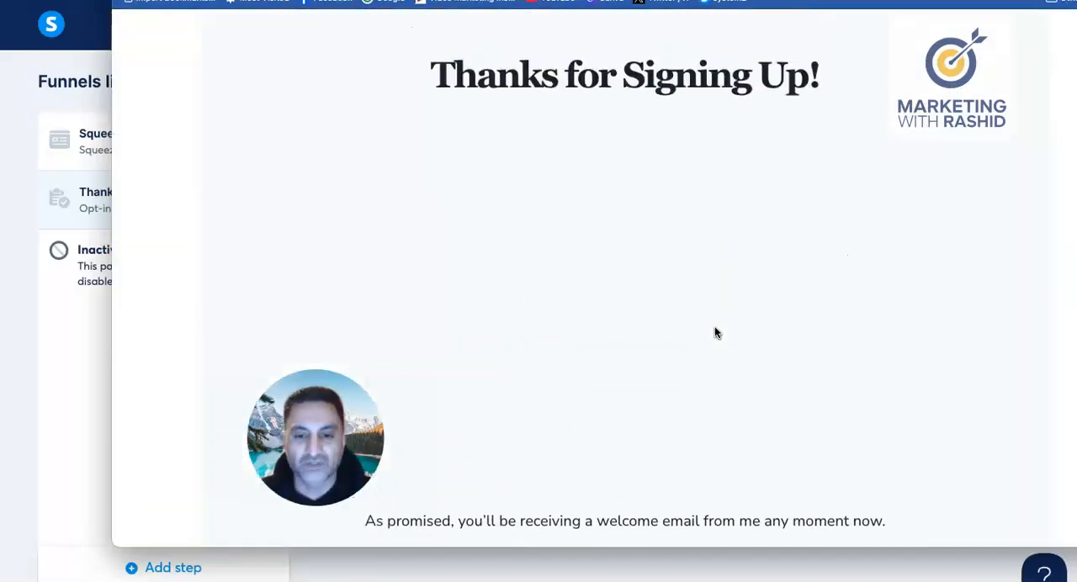
scroll(714, 333, "down", 1)
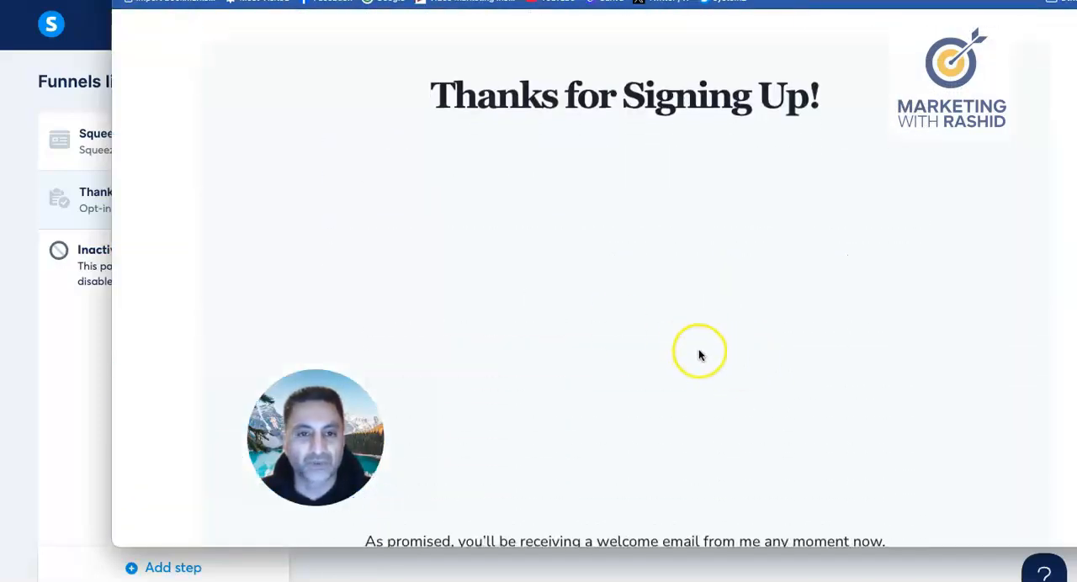
left_click(687, 280)
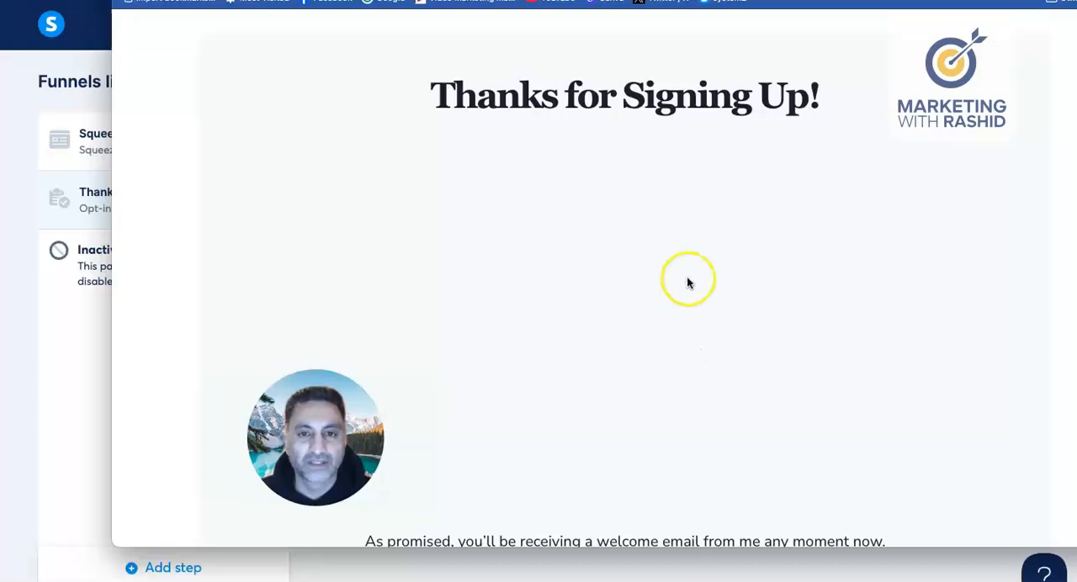
key("Escape")
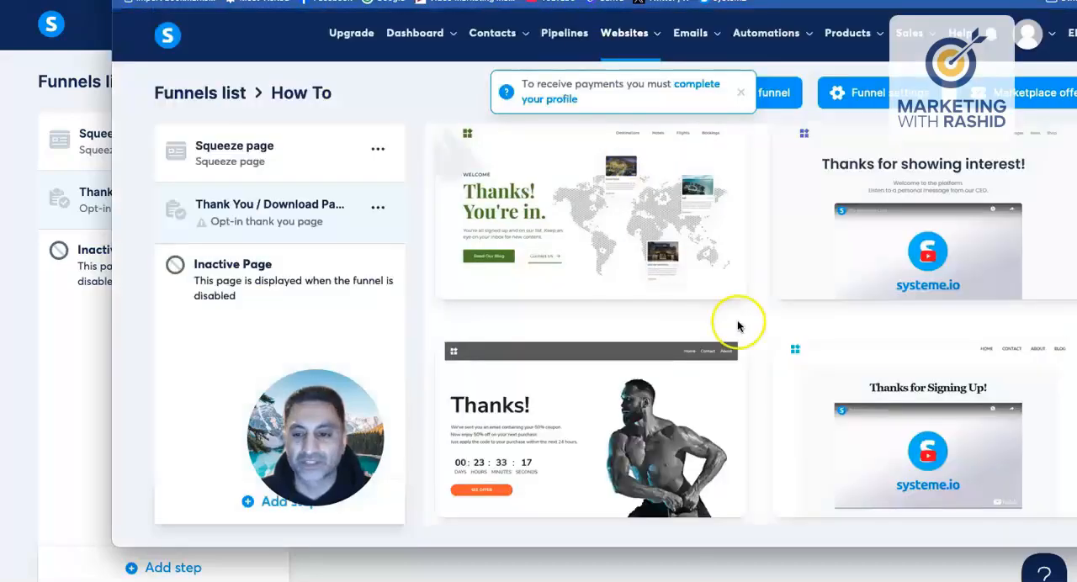
Step: Apply the "Thanks for Signing Up!" template to the Thank You / Download Page and open the page for editing
left_click(866, 430)
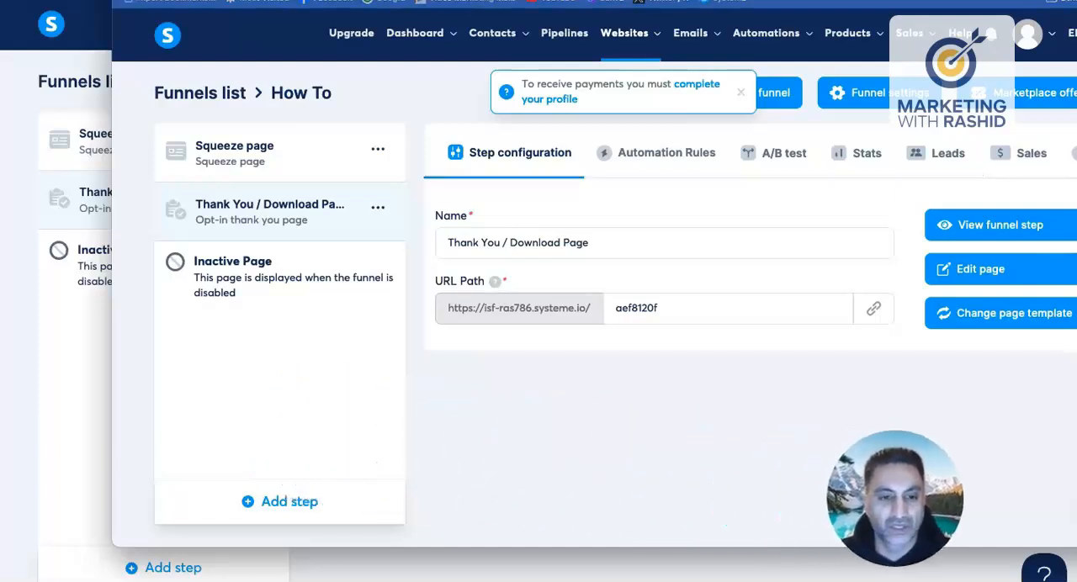
left_click(999, 268)
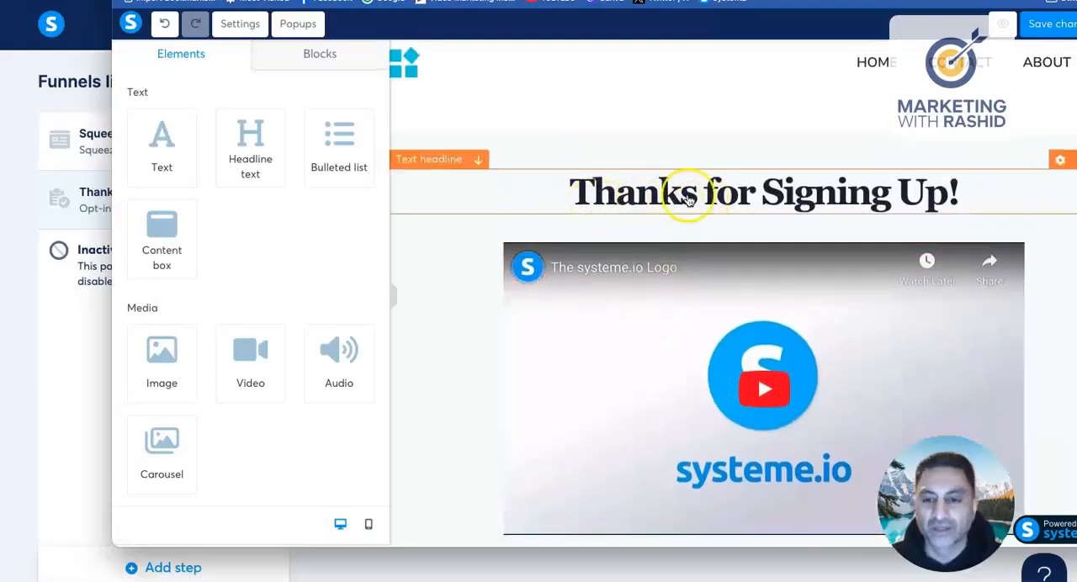
Step: Open the Build Buyer's List funnel's Thank you page in the editor and examine its headline, introduction heading and video
left_click(69, 408)
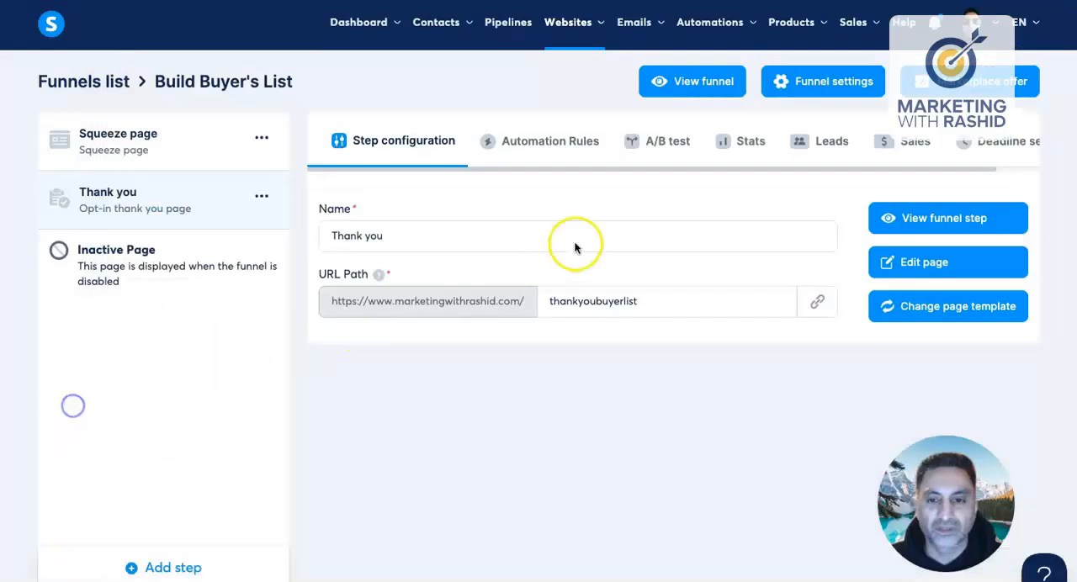
left_click(930, 268)
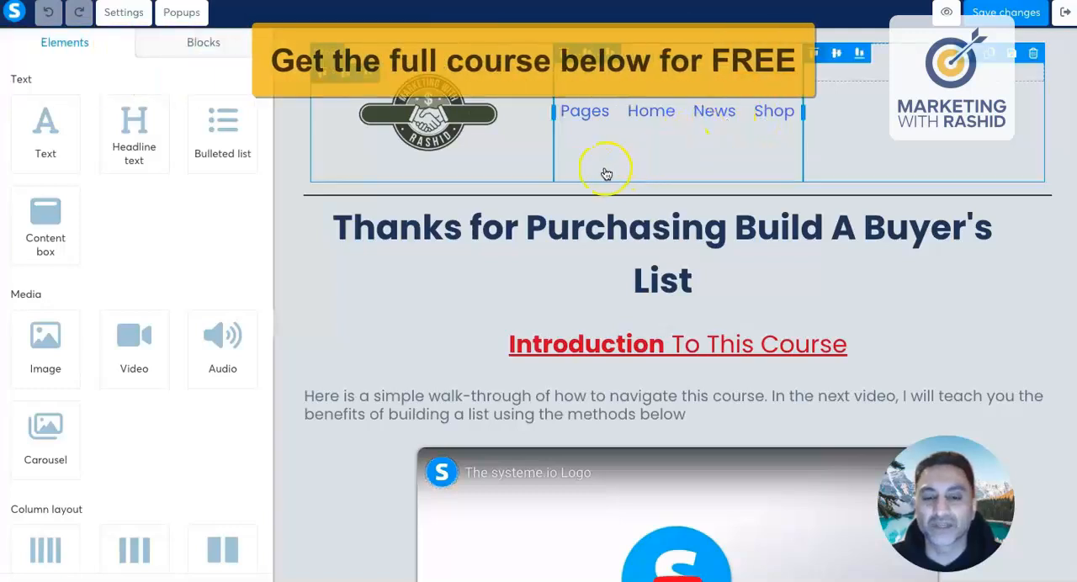
scroll(606, 170, "down", 2)
scroll(606, 173, "down", 1)
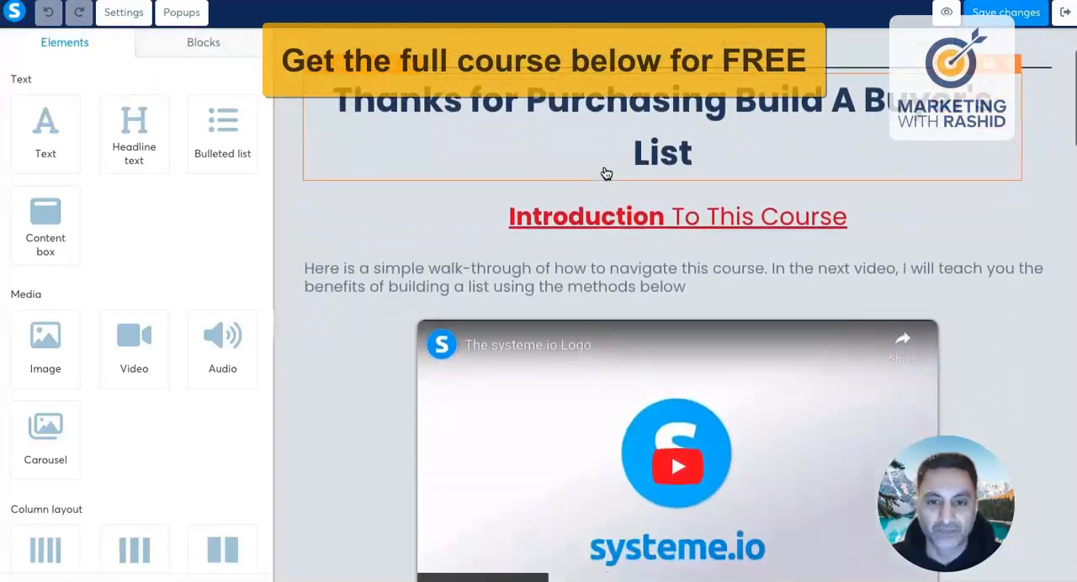
scroll(606, 173, "down", 1)
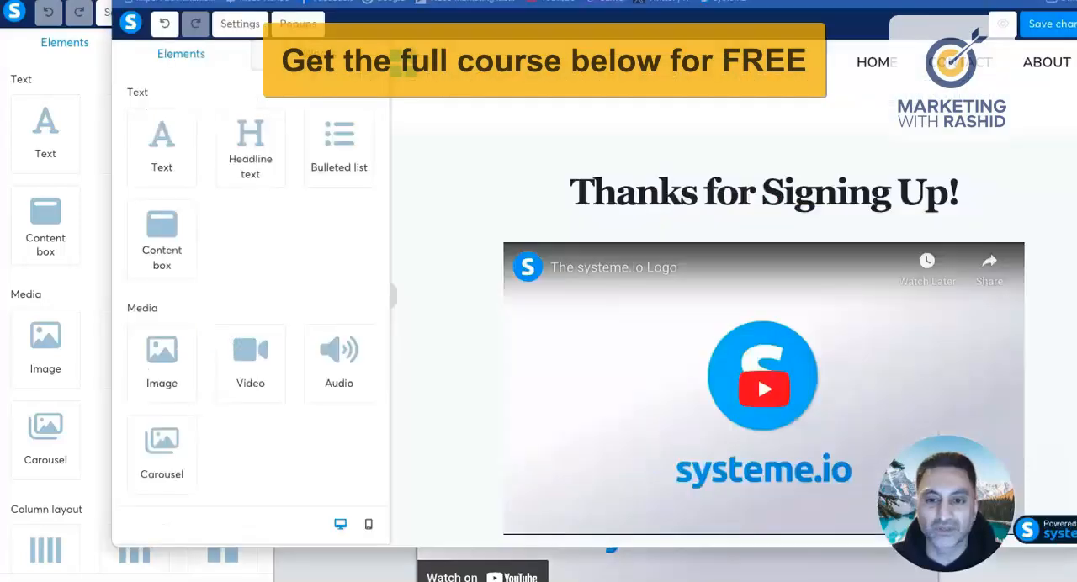
Step: Back in the How To page editor, add a headline text element between the "Thanks for Signing Up!" headline and the video
left_click(699, 188)
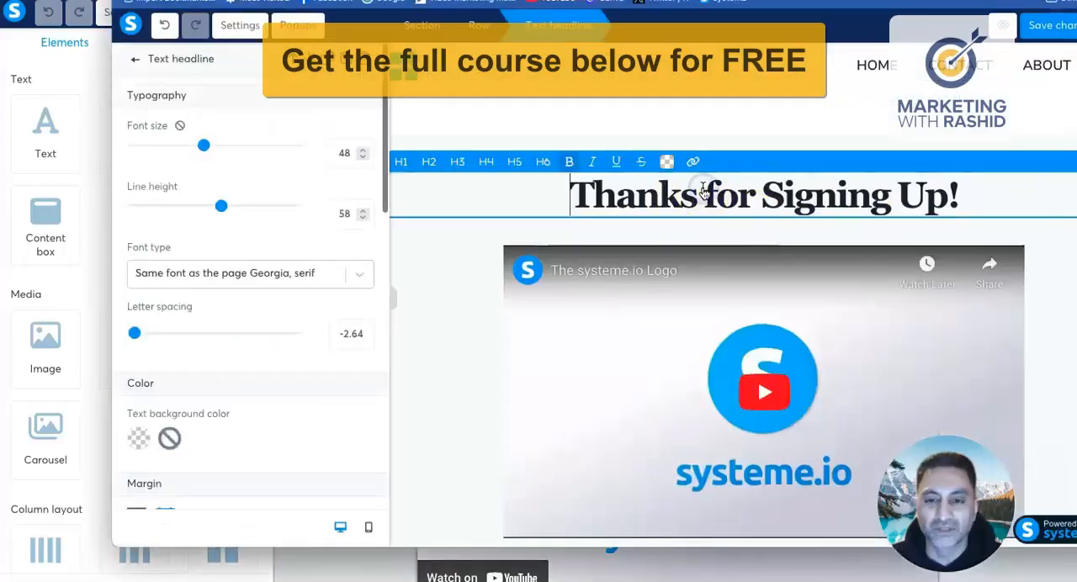
left_click_drag(709, 189, 796, 188)
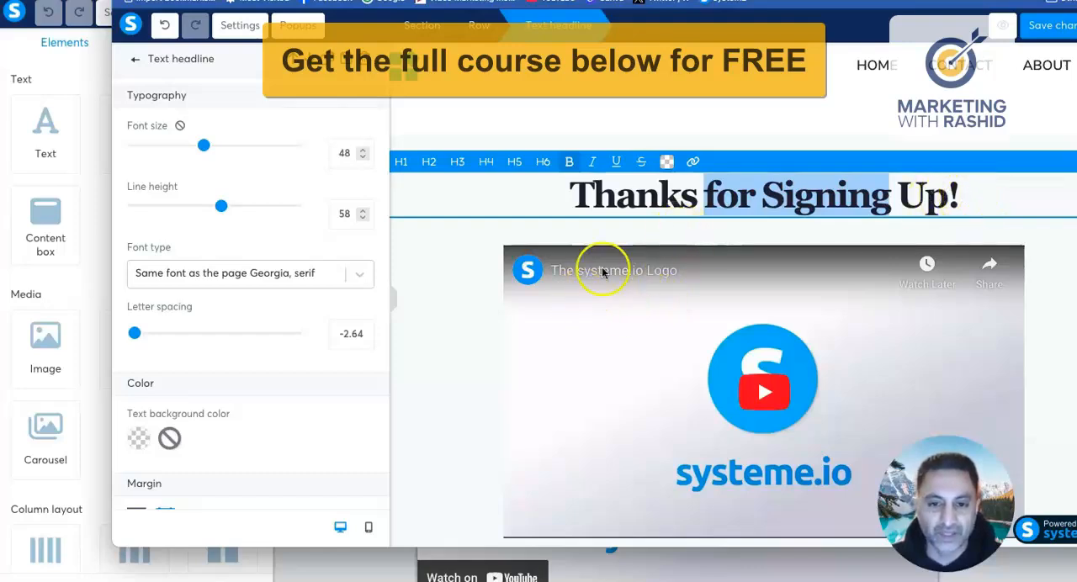
left_click(135, 59)
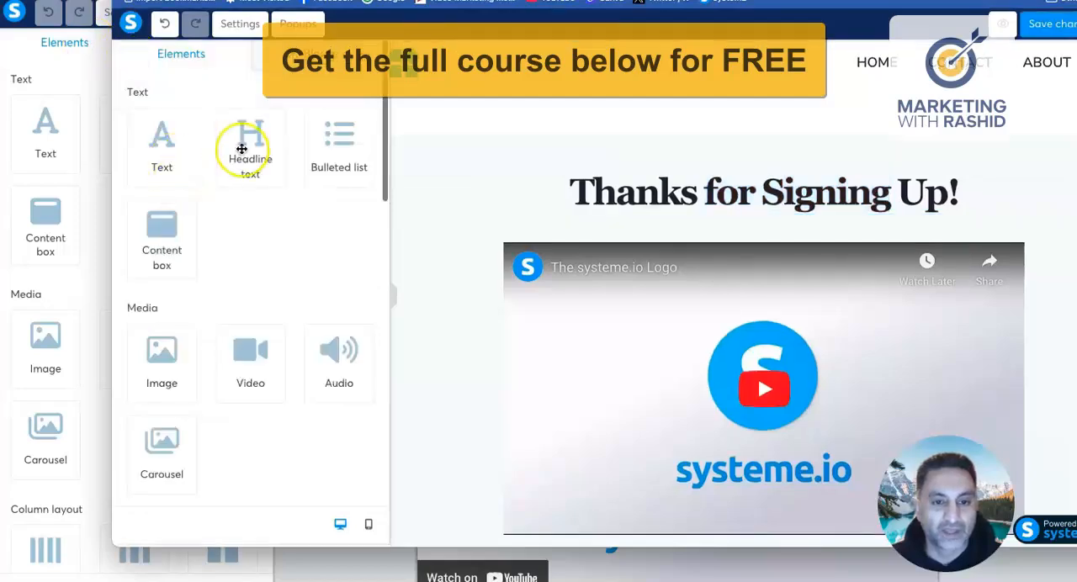
mouse_move(250, 147)
left_mouse_down()
mouse_move(668, 224)
mouse_move(674, 234)
mouse_move(772, 229)
mouse_move(791, 199)
mouse_move(787, 217)
mouse_move(647, 250)
left_mouse_up()
scroll(627, 269, "down", 2)
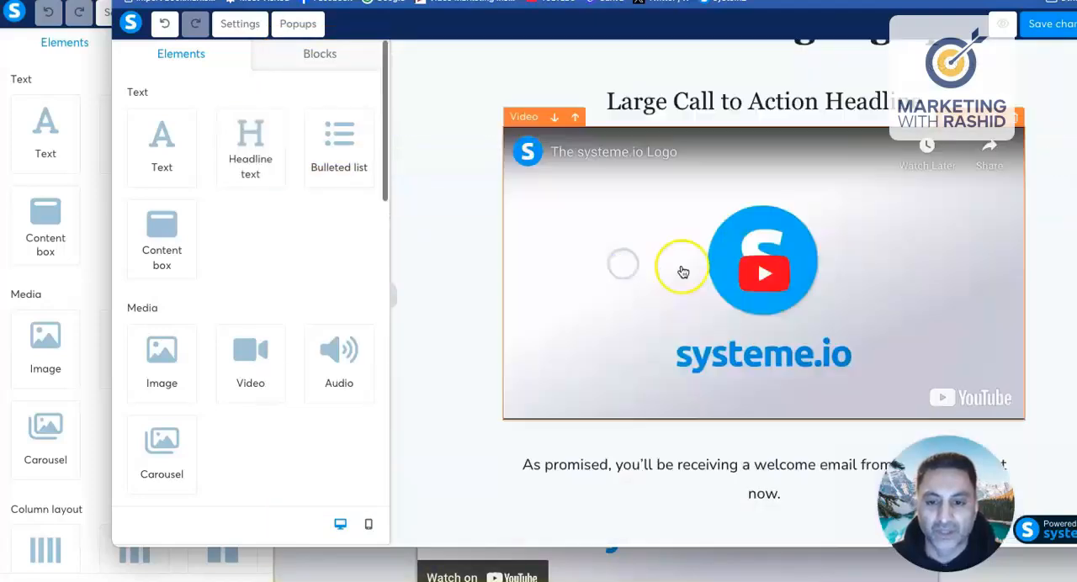
Step: Replace the new headline's placeholder text with "Welcome & Introduction"
left_click(683, 271)
left_click(636, 119)
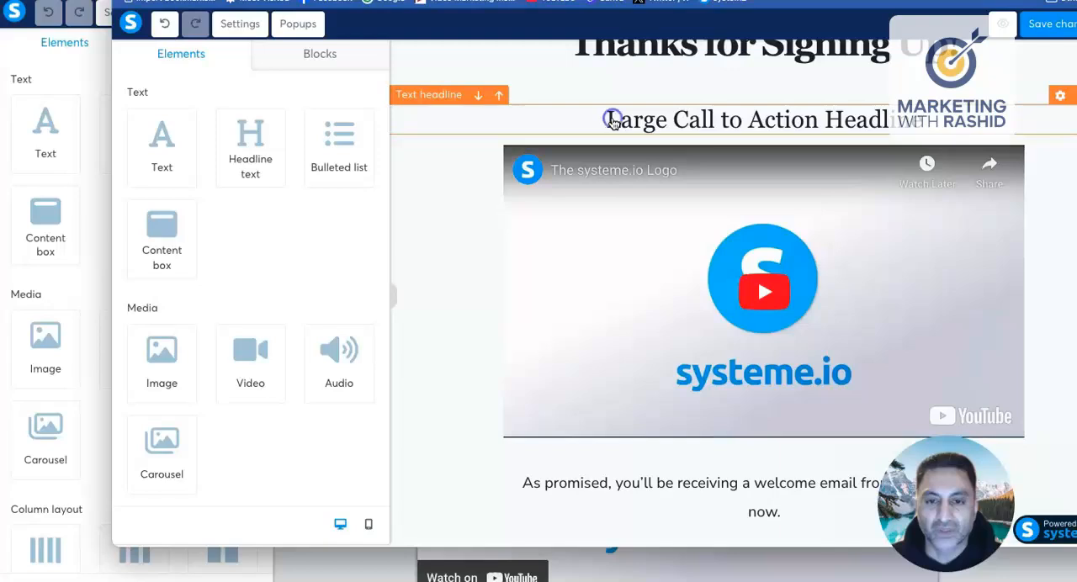
left_click(612, 120)
left_click_drag(608, 270, 913, 277)
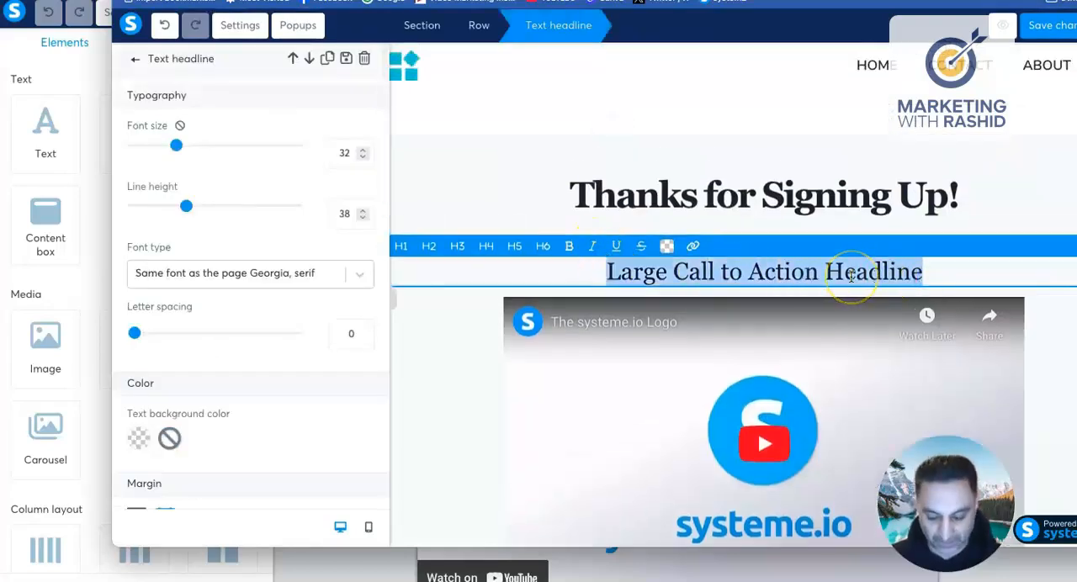
type("We")
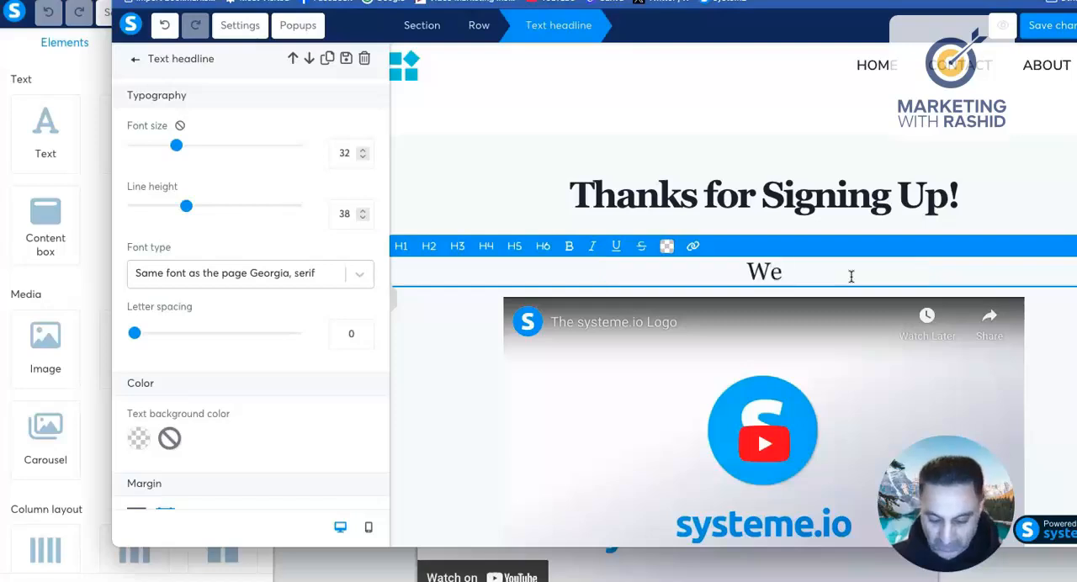
type("lcome")
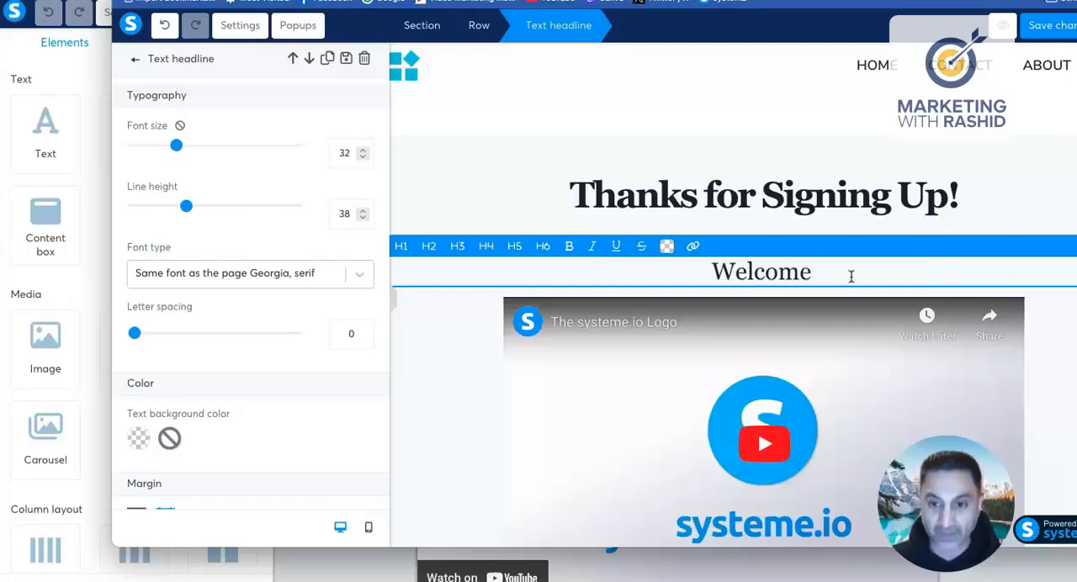
type(" & Intr")
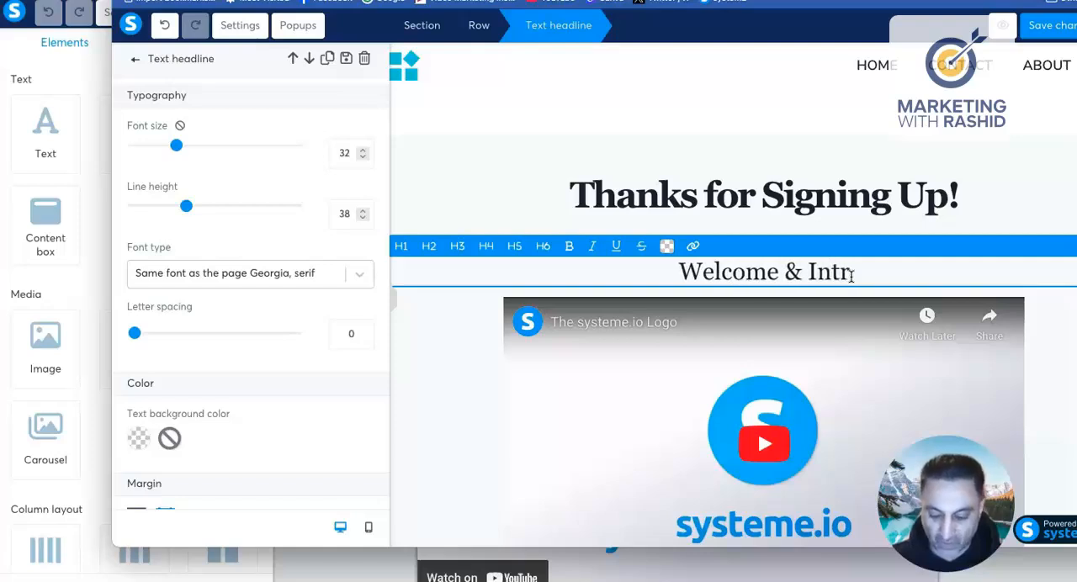
type("oduction")
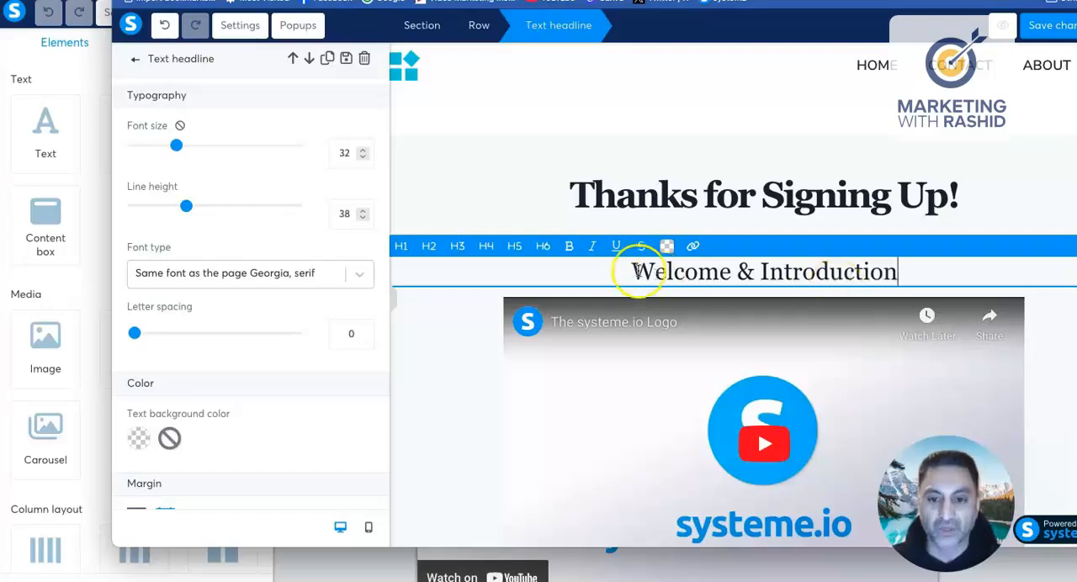
Step: Underline and bold the "Welcome & Introduction" headline
left_click_drag(637, 271, 914, 274)
left_click(616, 247)
left_click(569, 246)
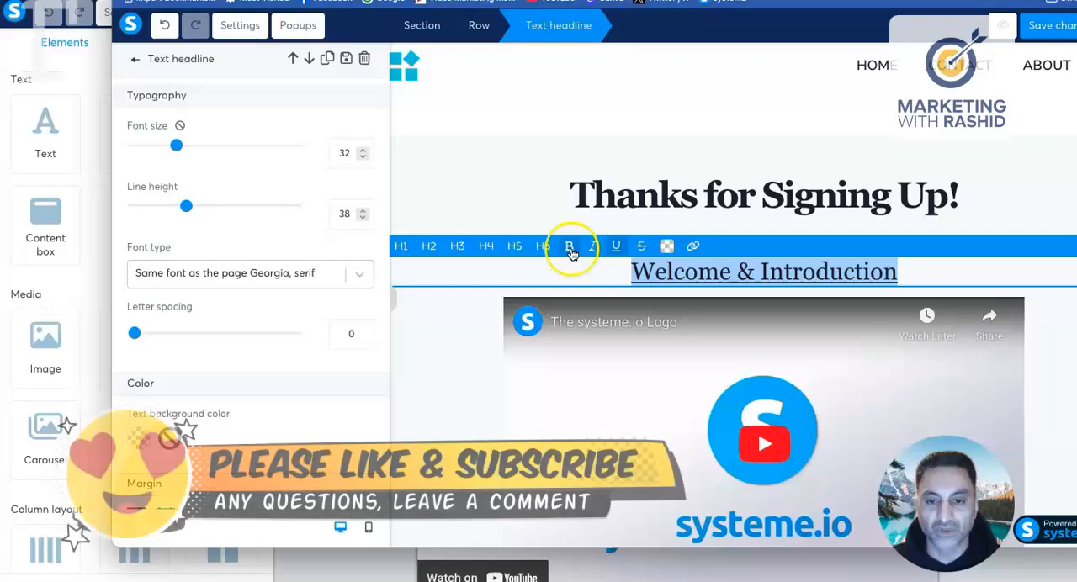
left_click(592, 250)
left_click(593, 250)
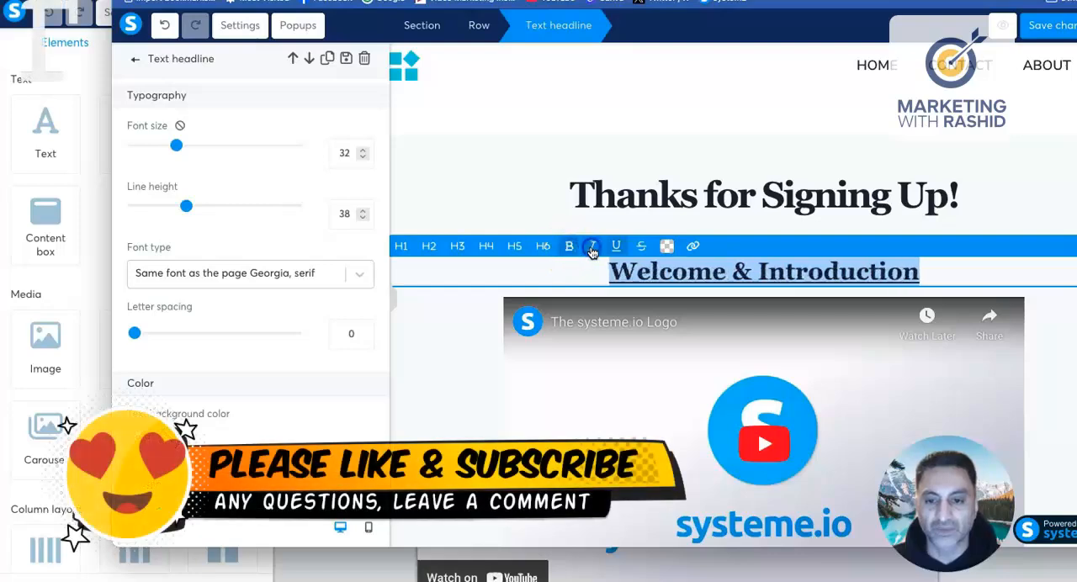
Step: Color the "Welcome & Introduction" headline text bright red, F10E2A
left_click(665, 245)
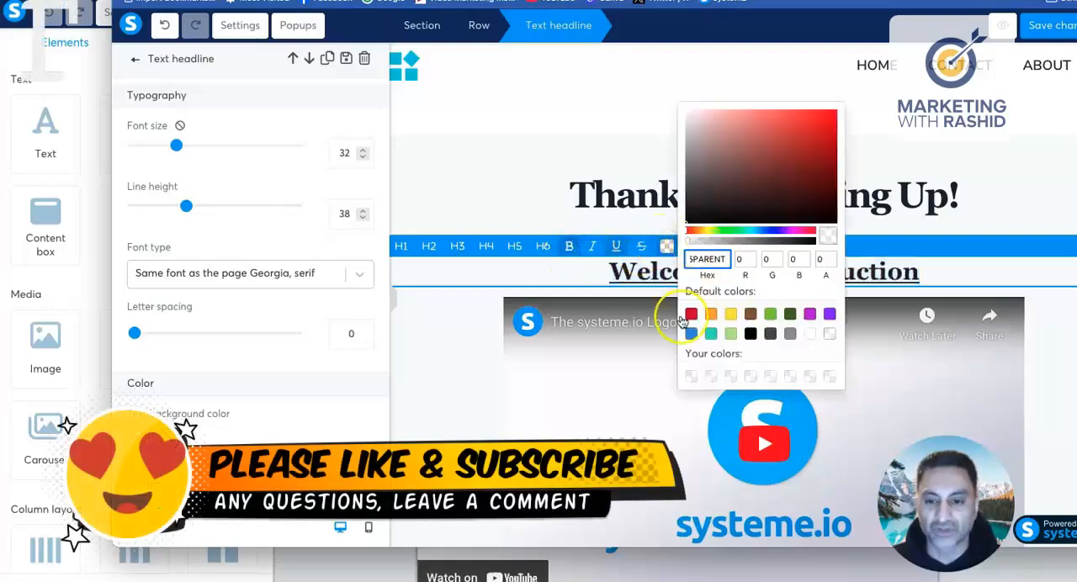
left_click(692, 314)
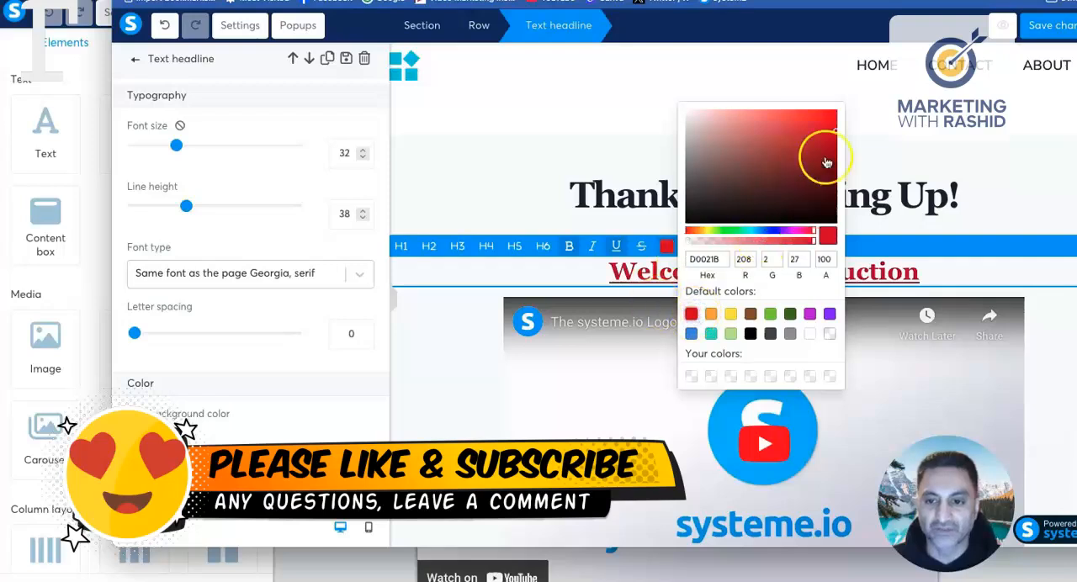
left_click(817, 114)
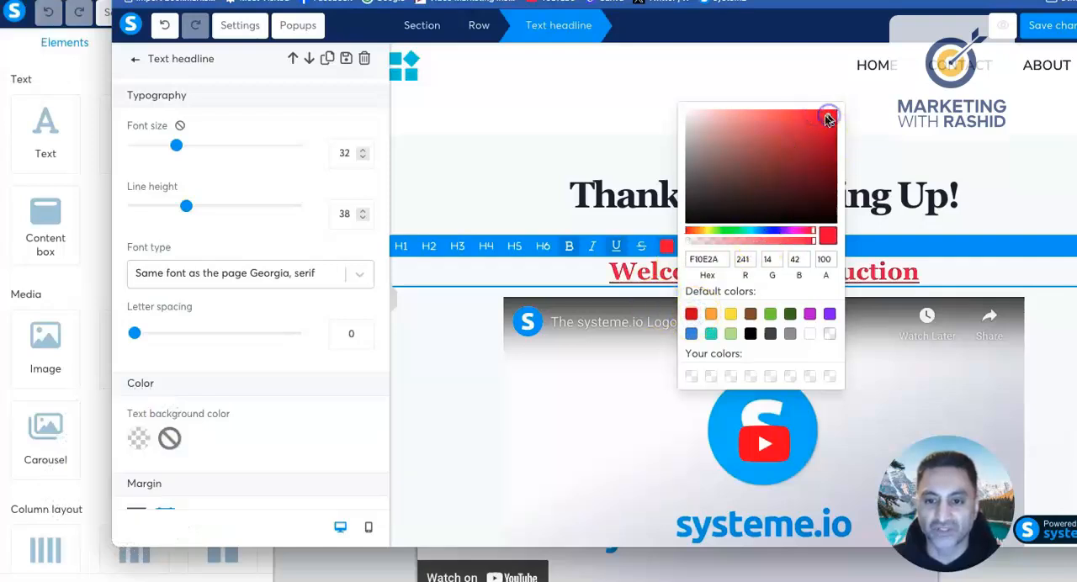
left_click(589, 276)
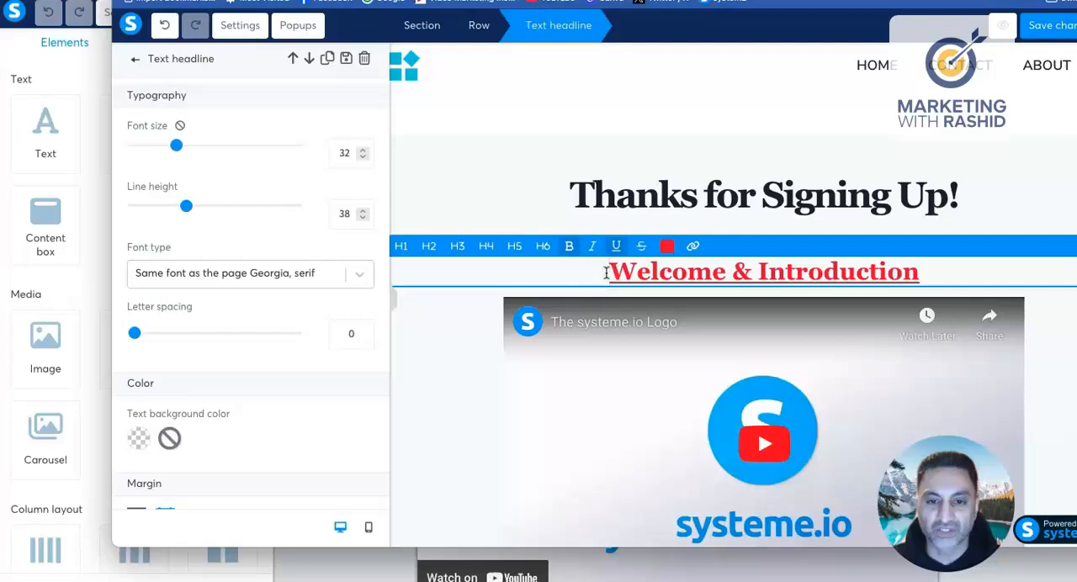
Step: Set the "Welcome & Introduction" headline's font to Lato from Google Fonts
left_click_drag(605, 273, 995, 284)
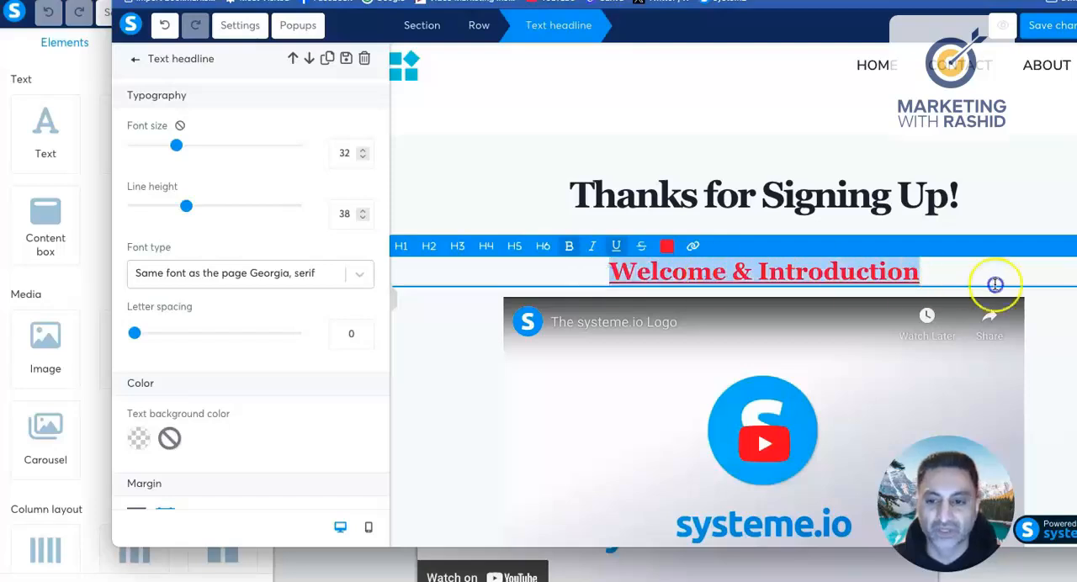
left_click(265, 274)
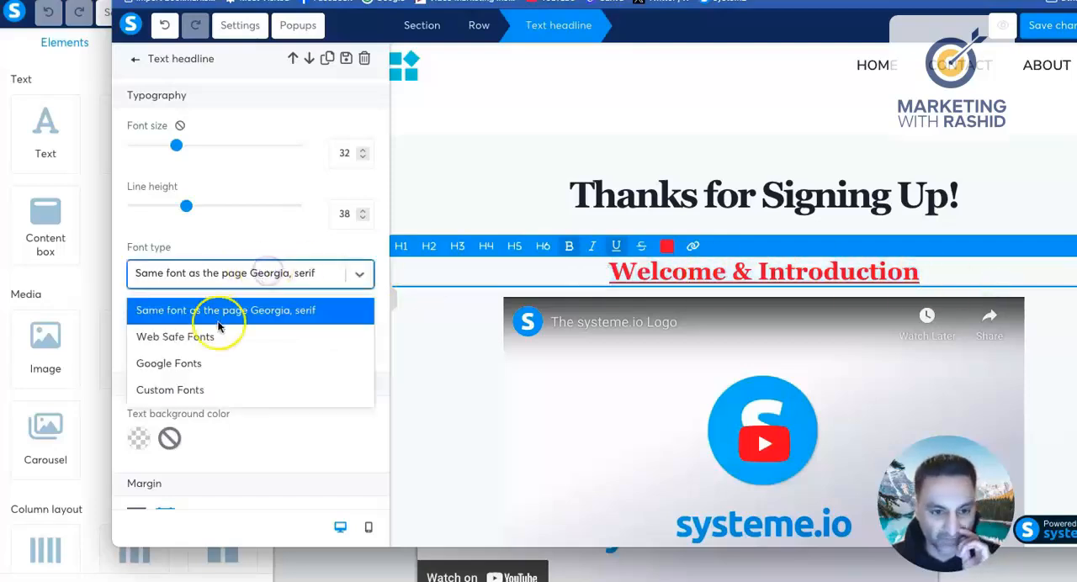
left_click(211, 361)
left_click(187, 314)
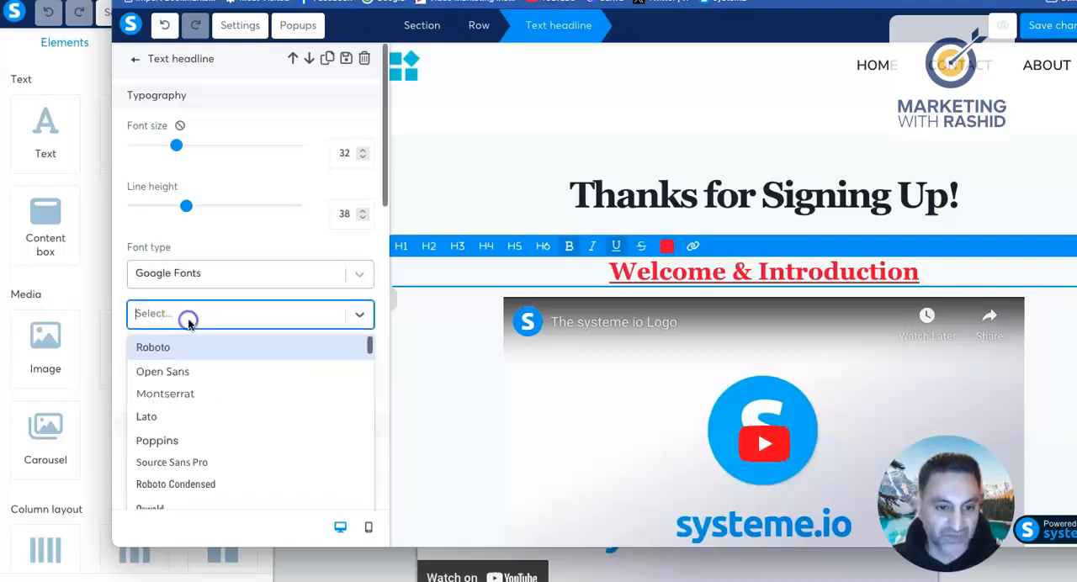
left_click(191, 421)
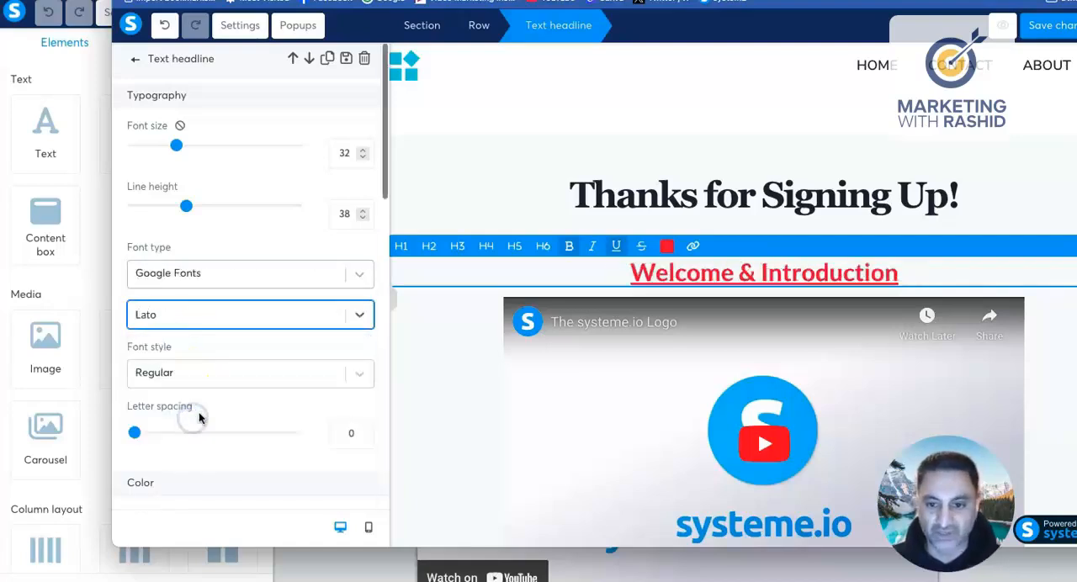
left_click(569, 272)
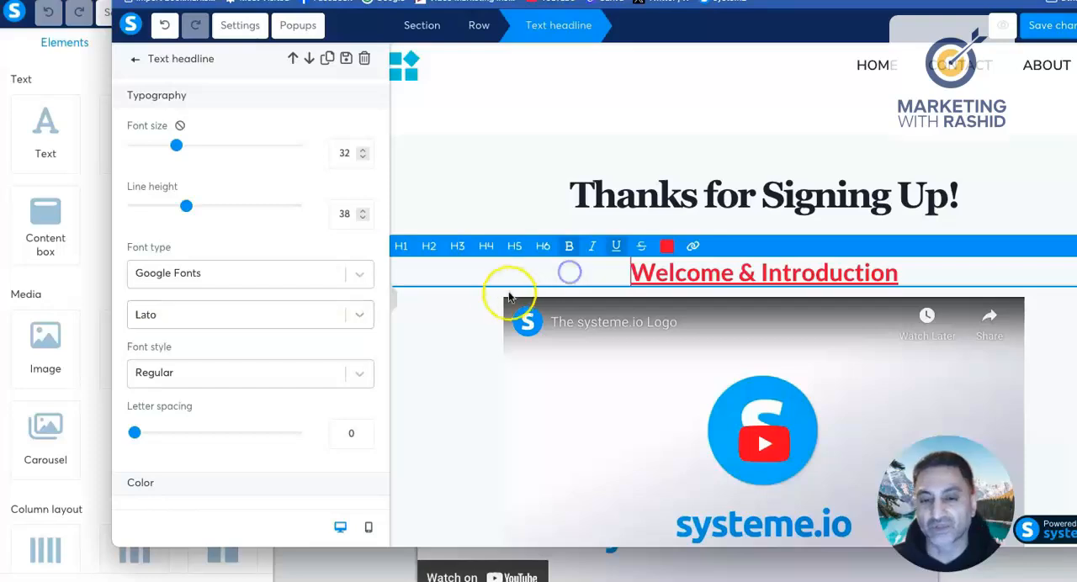
left_click(471, 367)
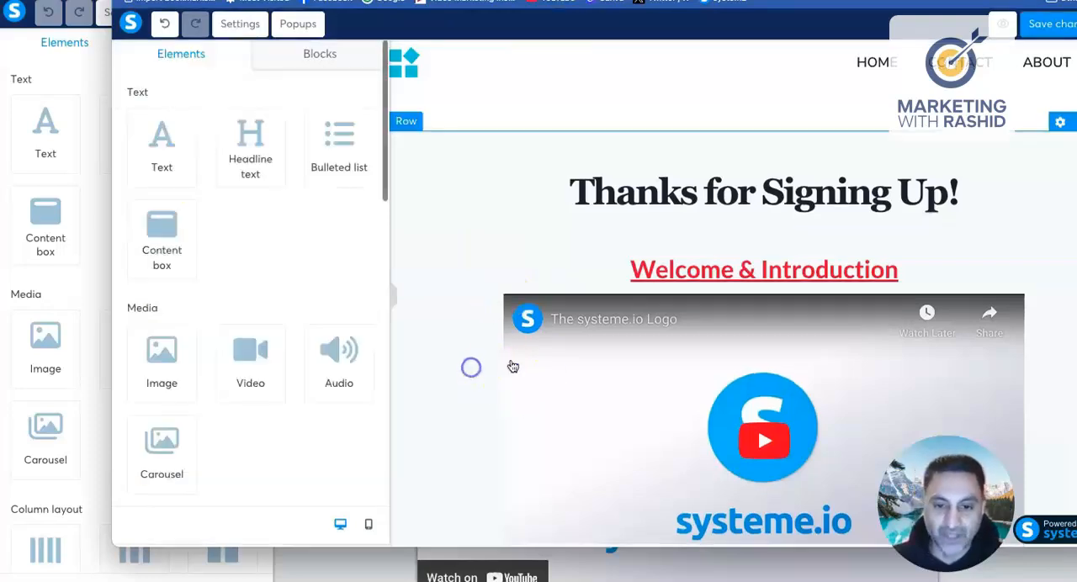
Step: Open the settings of the video below the headline and look at its URL and video type options
scroll(649, 353, "down", 2)
scroll(653, 358, "up", 1)
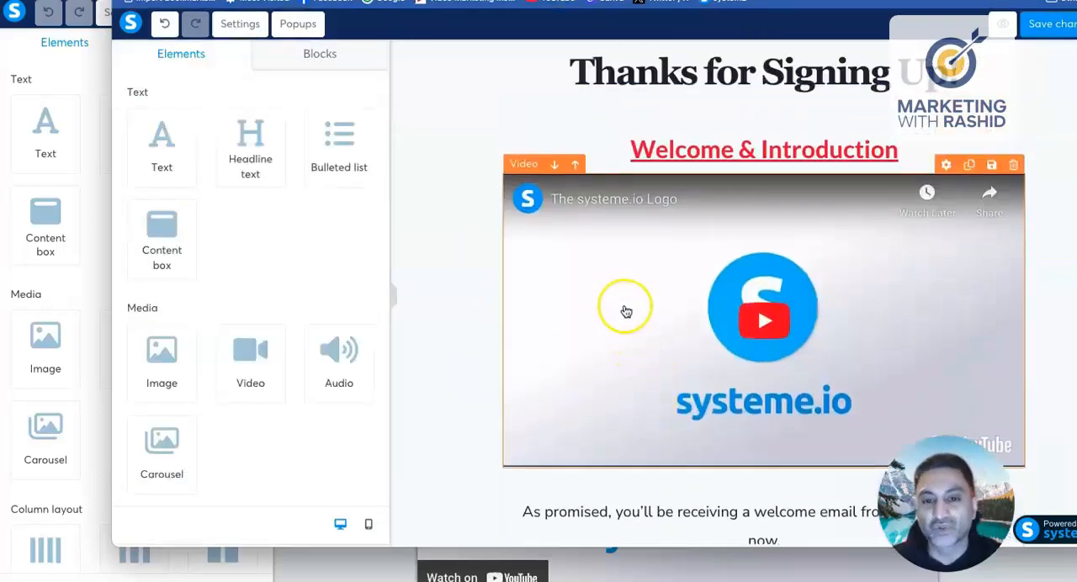
left_click(626, 309)
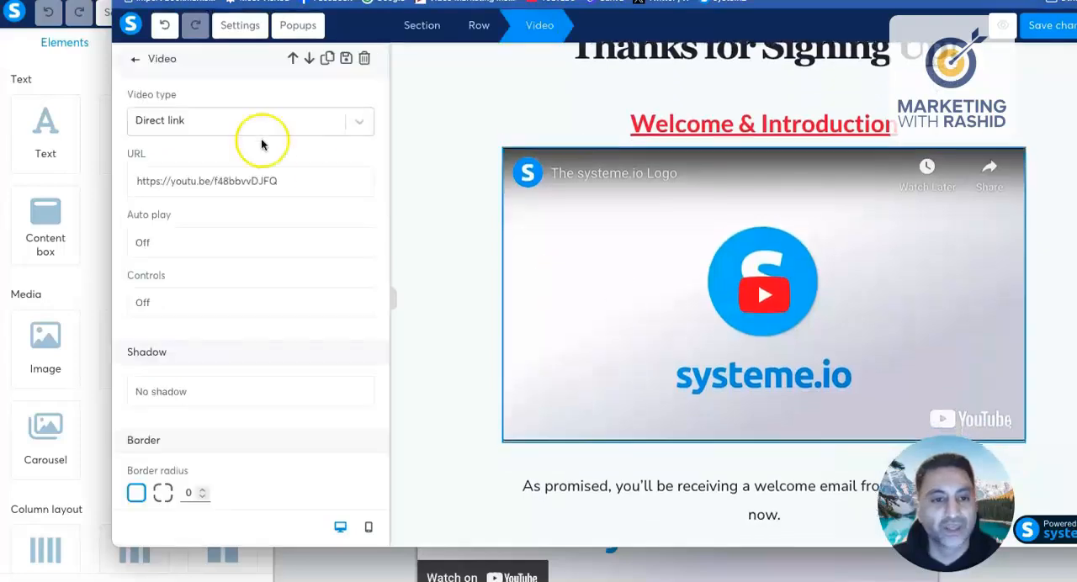
left_click_drag(133, 181, 308, 187)
left_click(314, 191)
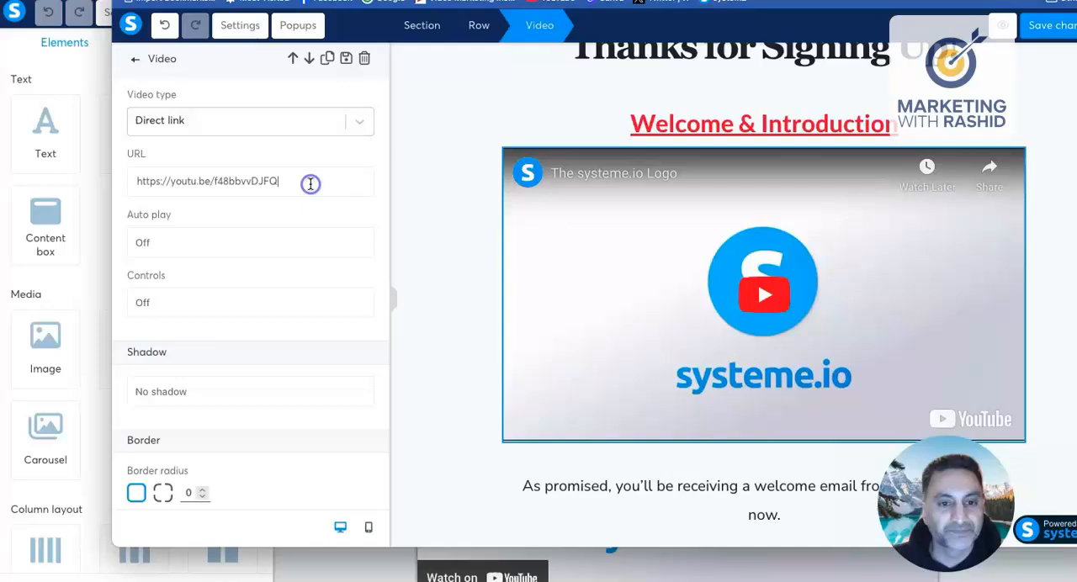
left_click(358, 122)
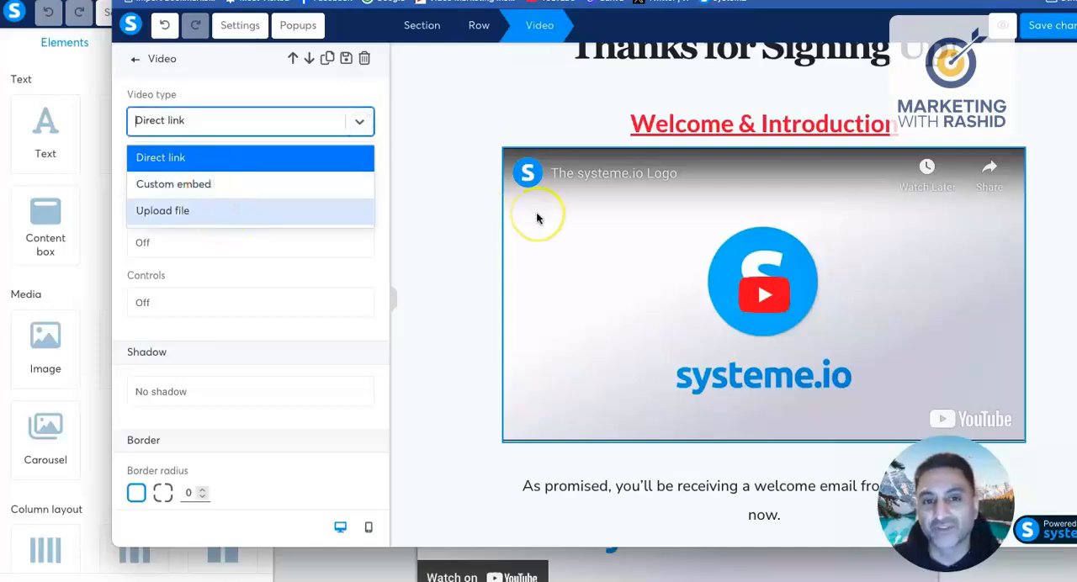
left_click(301, 270)
Step: Keep the video's auto play off and turn its controls on
scroll(252, 252, "down", 1)
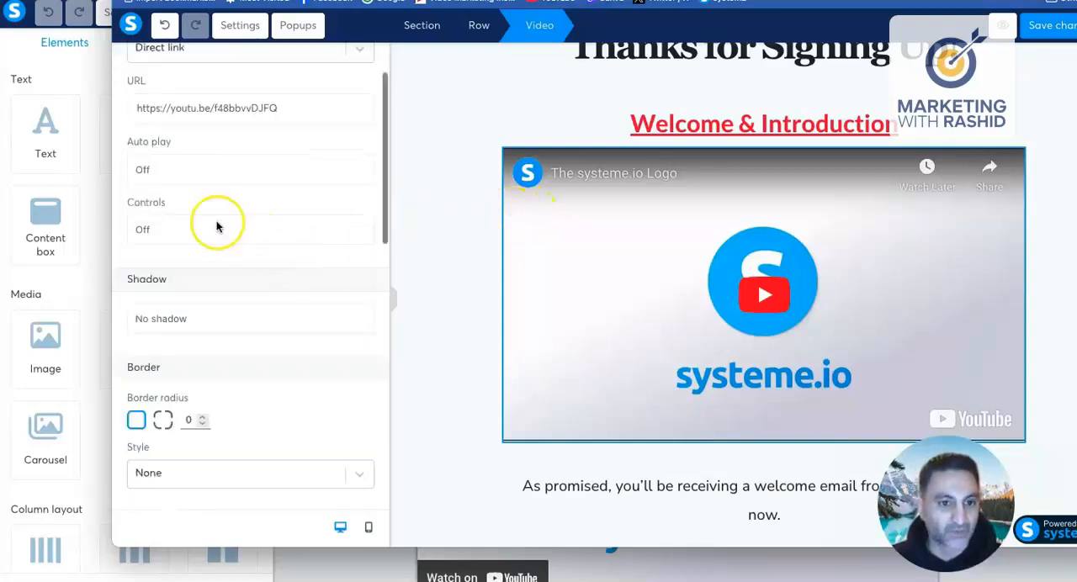
left_click(162, 172)
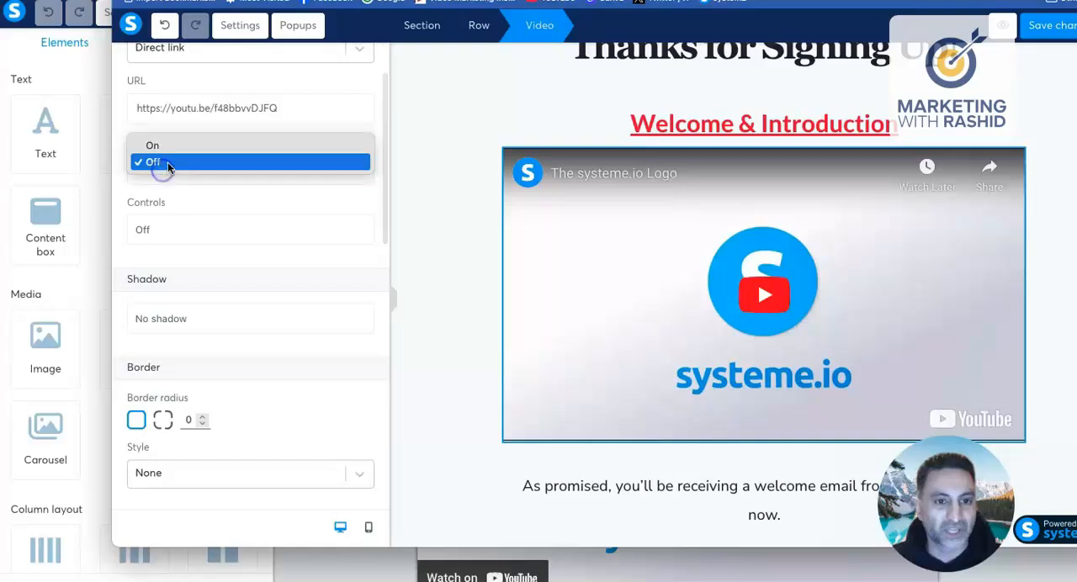
left_click(168, 161)
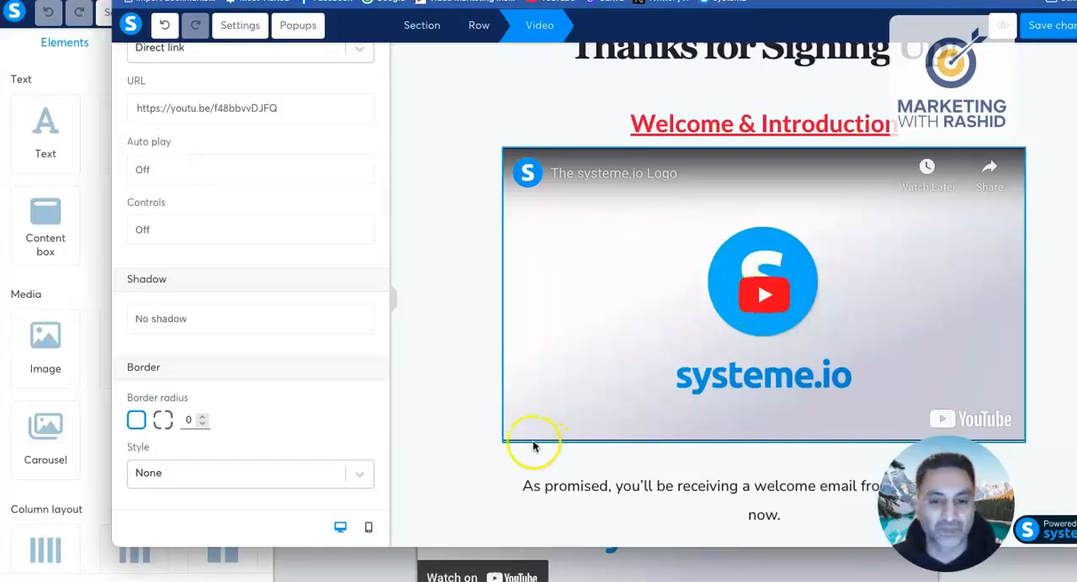
left_click(171, 227)
left_click(169, 207)
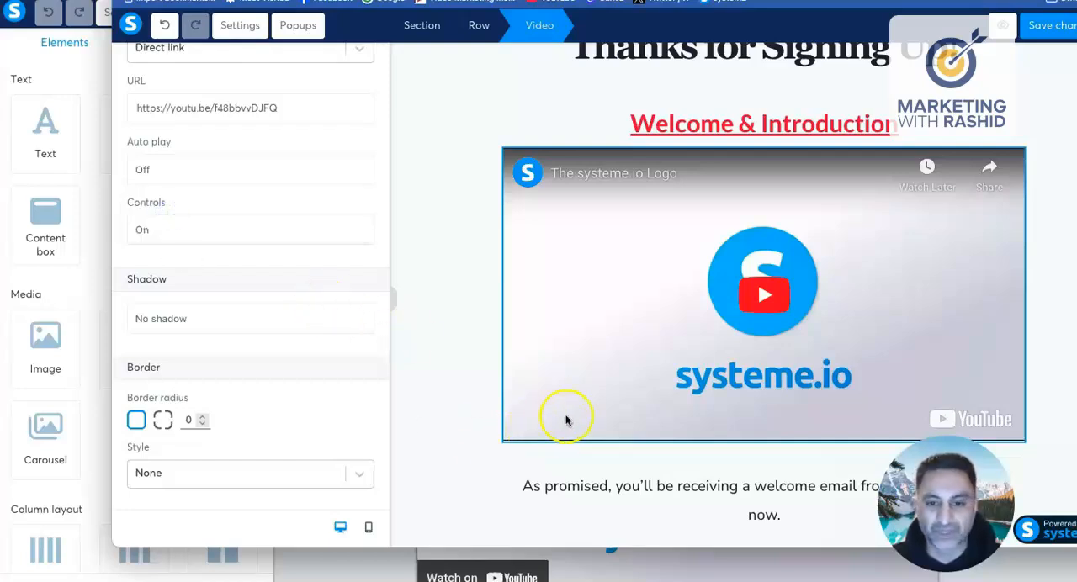
Step: Apply a hard shadow to the video
scroll(319, 398, "down", 3)
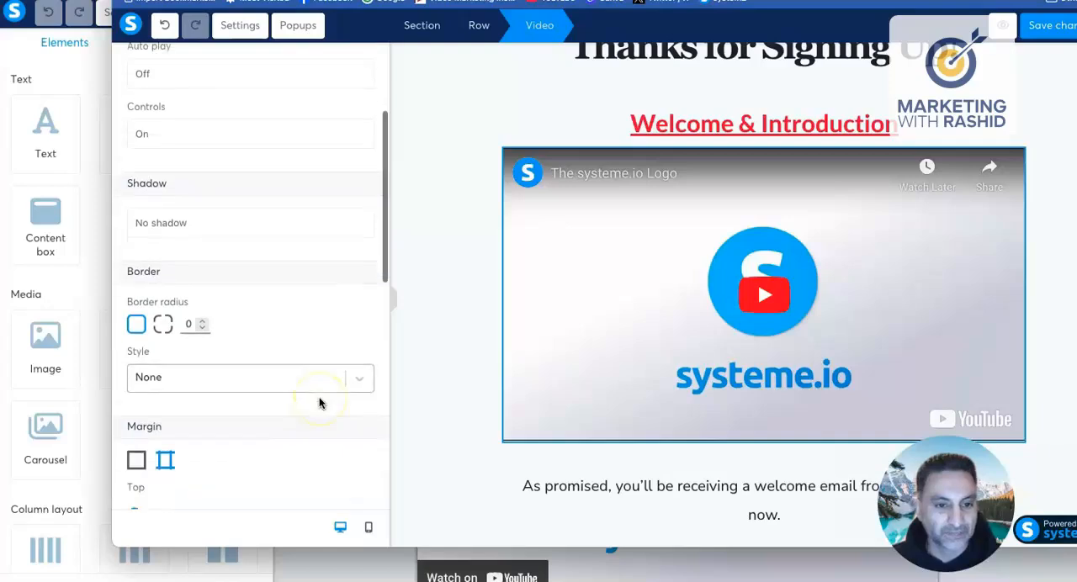
left_click(252, 193)
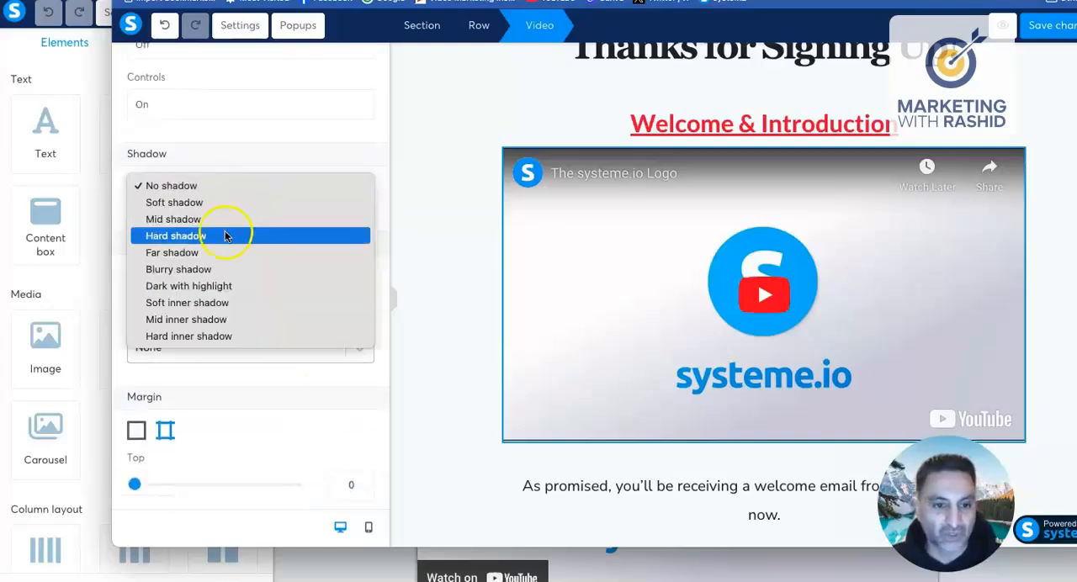
left_click(200, 238)
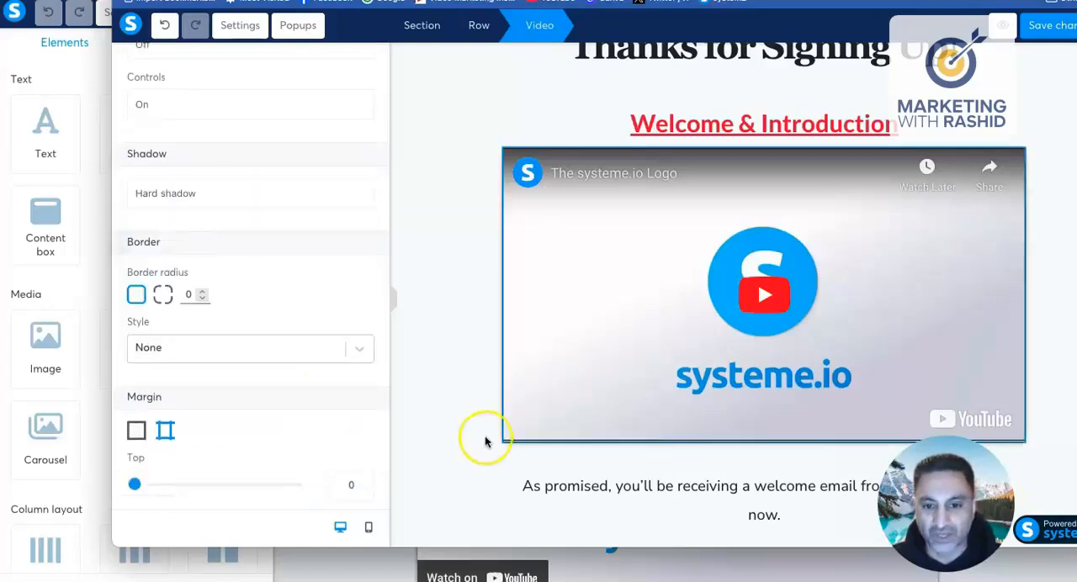
Step: Give the video a solid red border, EC0F0F, with a width of 3 and a border radius of 20
left_click(300, 347)
left_click(223, 417)
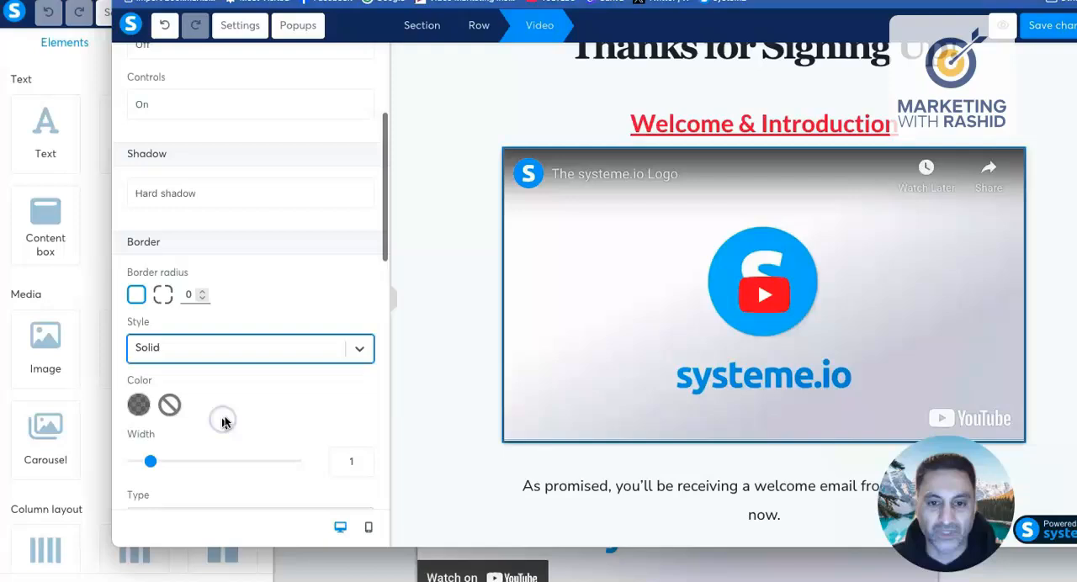
left_click(139, 405)
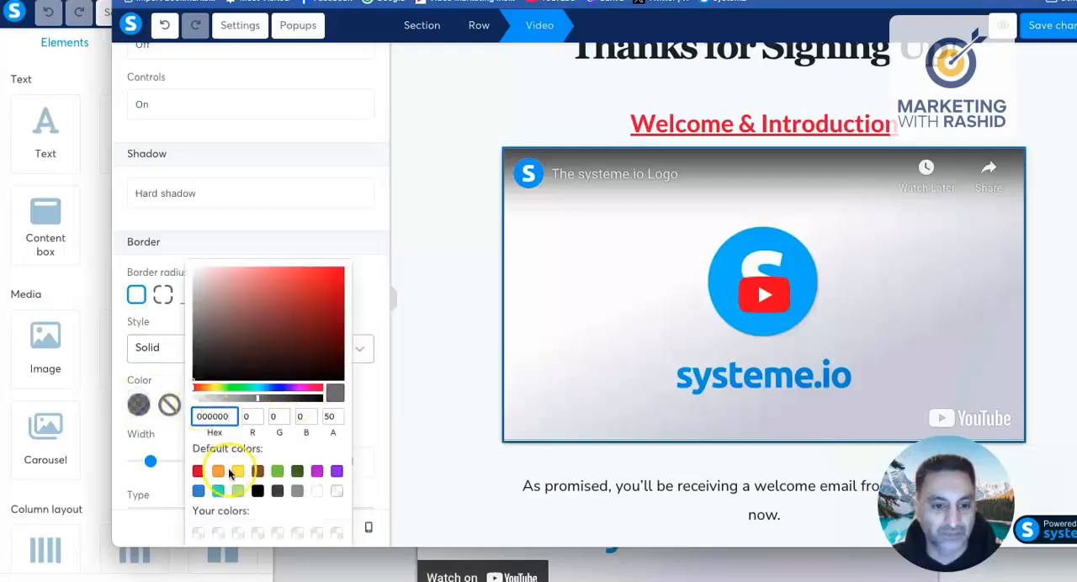
left_click(258, 493)
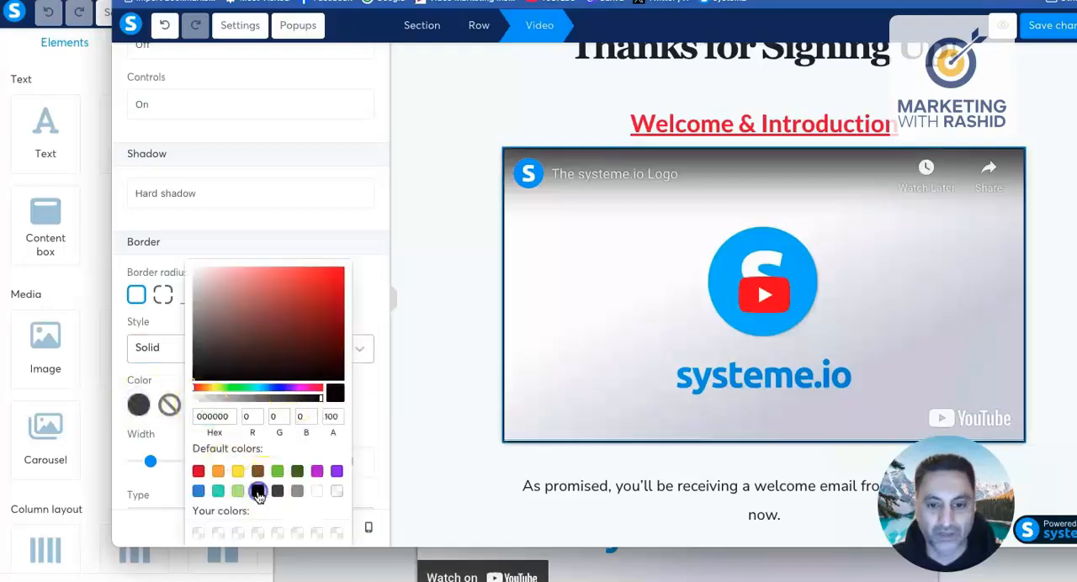
left_click(334, 273)
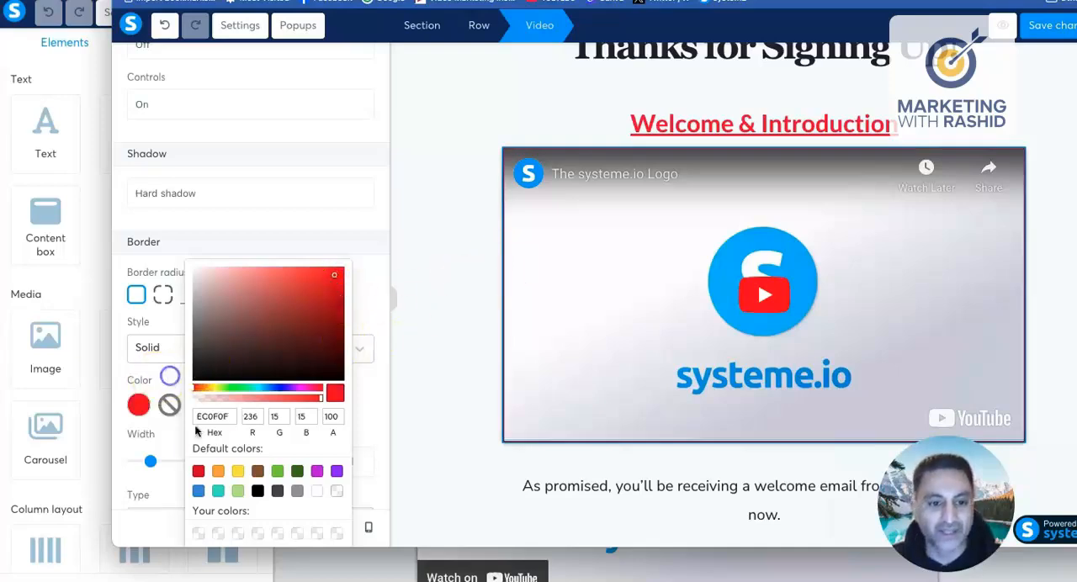
left_click(168, 457)
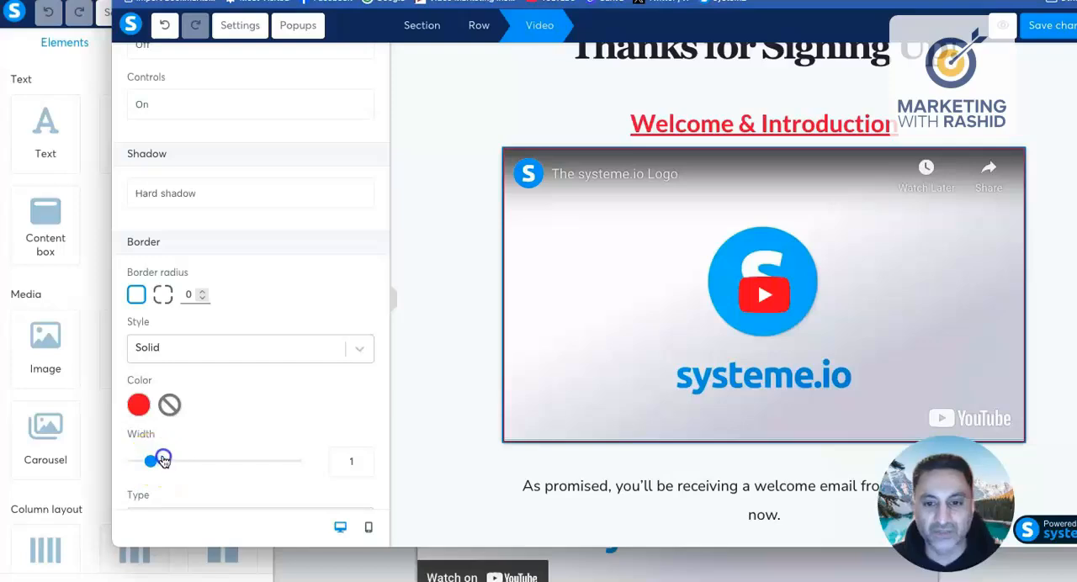
left_click_drag(163, 460, 187, 458)
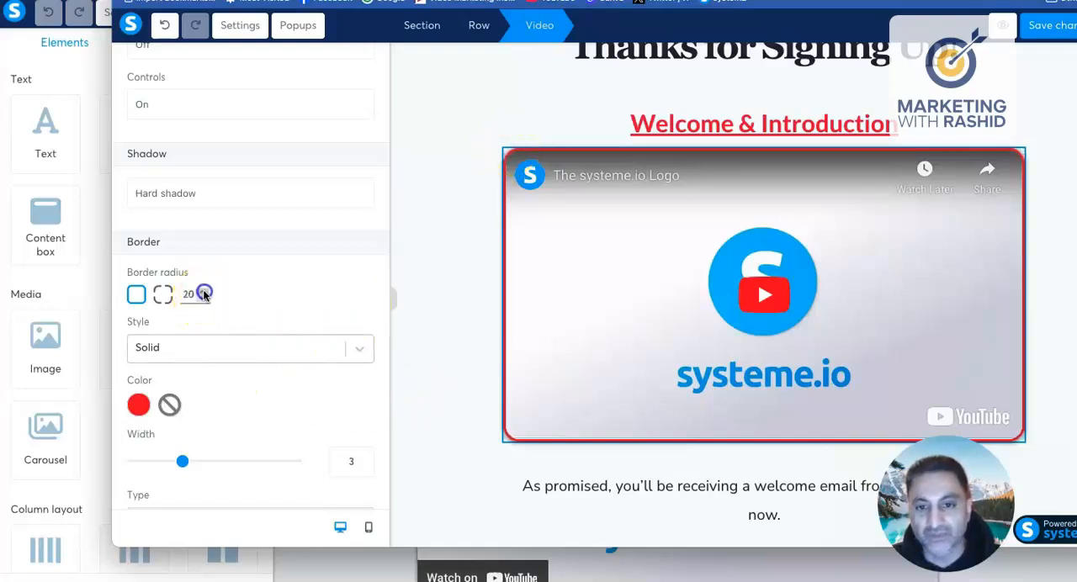
Step: Adjust the video's margins, increasing the right one slightly and keeping the bottom one at 40
scroll(288, 298, "down", 4)
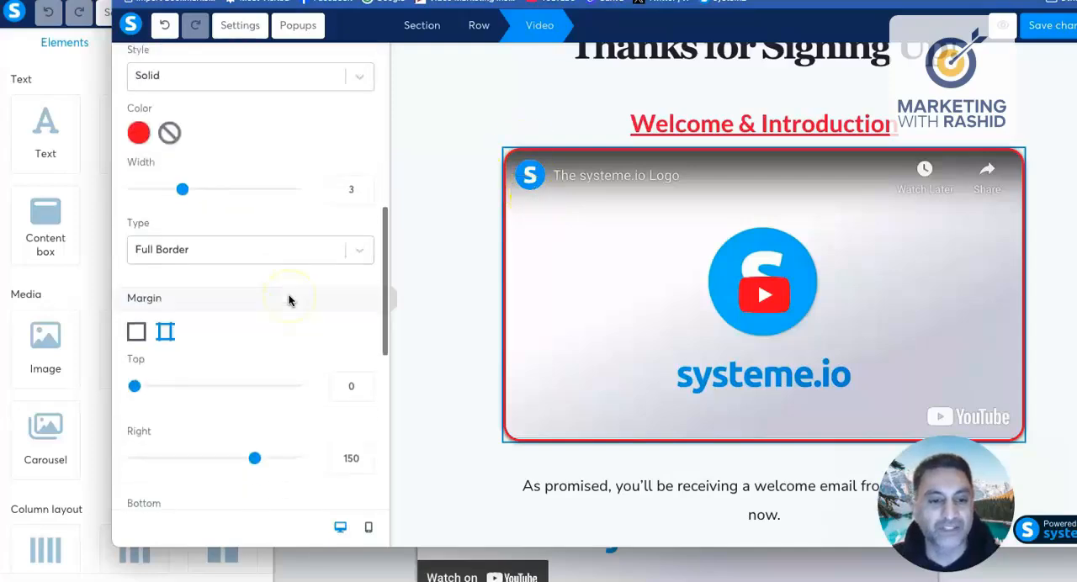
scroll(289, 300, "down", 2)
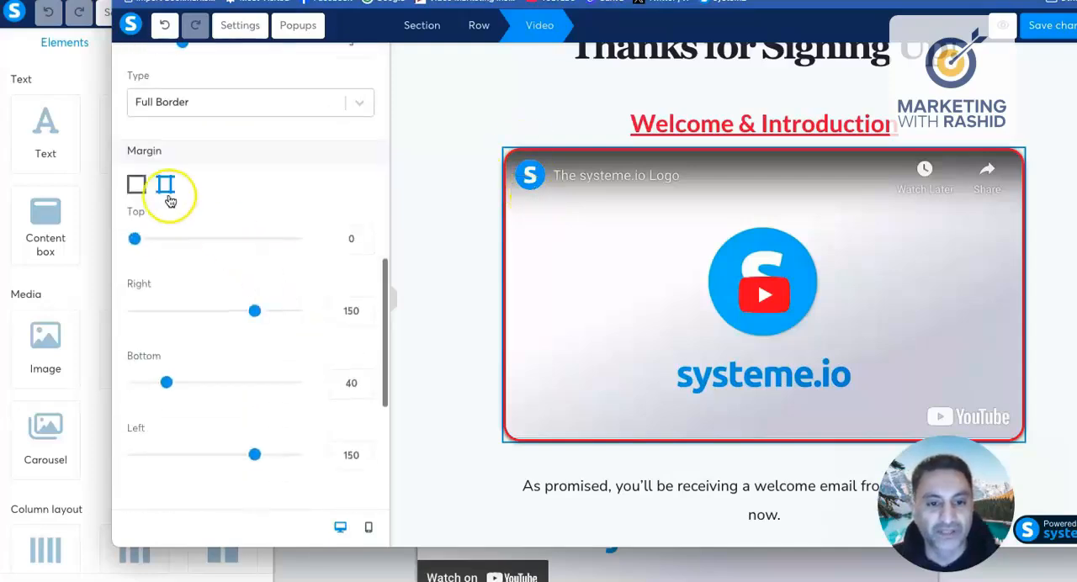
mouse_move(135, 239)
left_mouse_down()
mouse_move(219, 244)
mouse_move(134, 245)
left_mouse_up()
left_click(254, 313)
left_click_drag(231, 313, 258, 312)
scroll(217, 354, "down", 2)
mouse_move(176, 271)
left_mouse_down()
mouse_move(202, 269)
mouse_move(167, 269)
left_mouse_up()
scroll(239, 336, "down", 3)
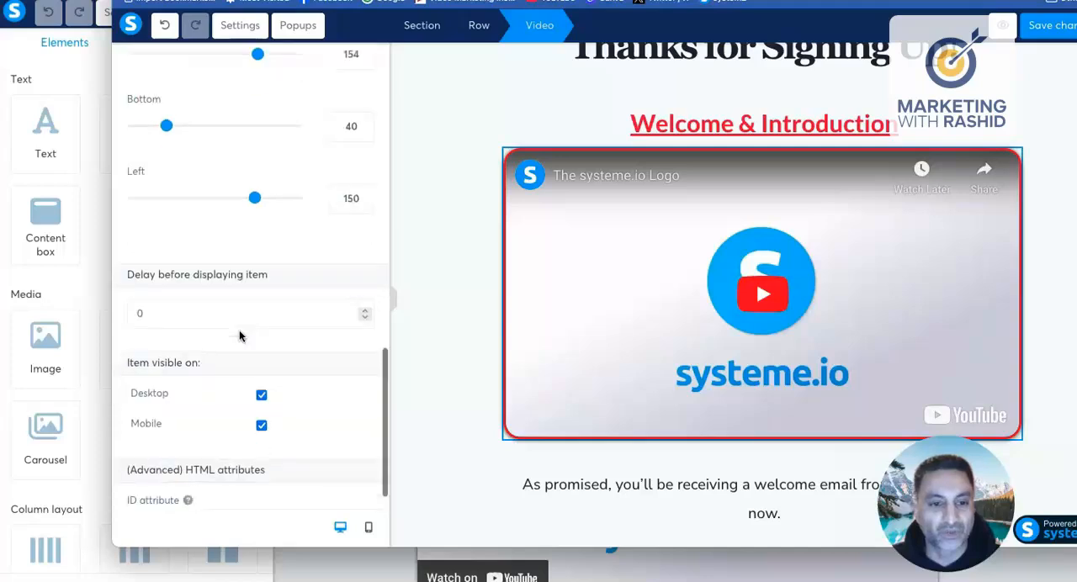
left_click(468, 268)
Step: Delete the blue section containing "From the Blog", "Popular Posts", "Podcast" and "Work With Me" below the page text
scroll(666, 278, "down", 2)
scroll(665, 279, "up", 1)
scroll(666, 281, "down", 1)
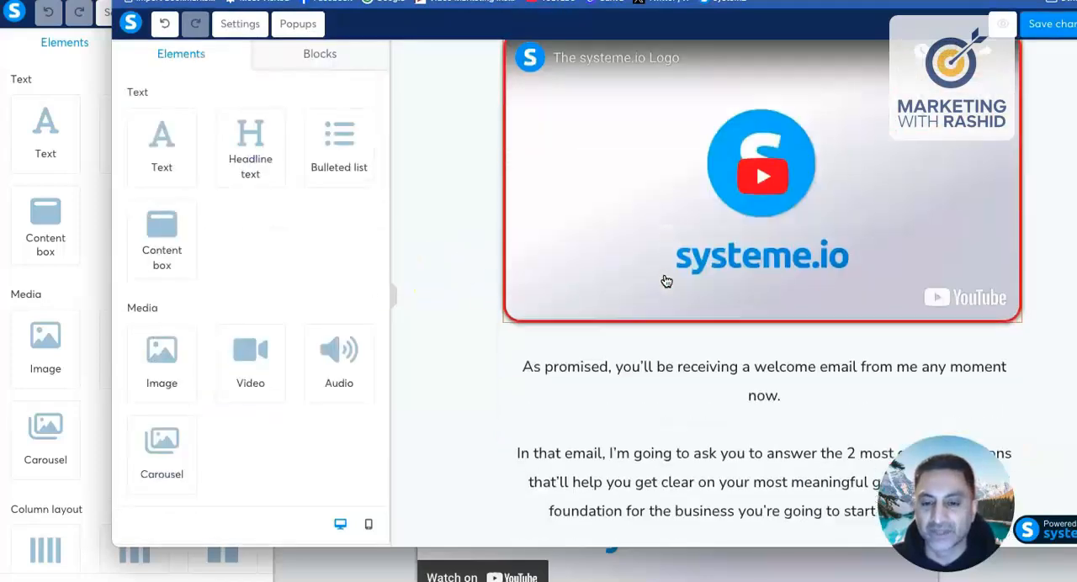
scroll(666, 279, "down", 3)
scroll(712, 345, "down", 2)
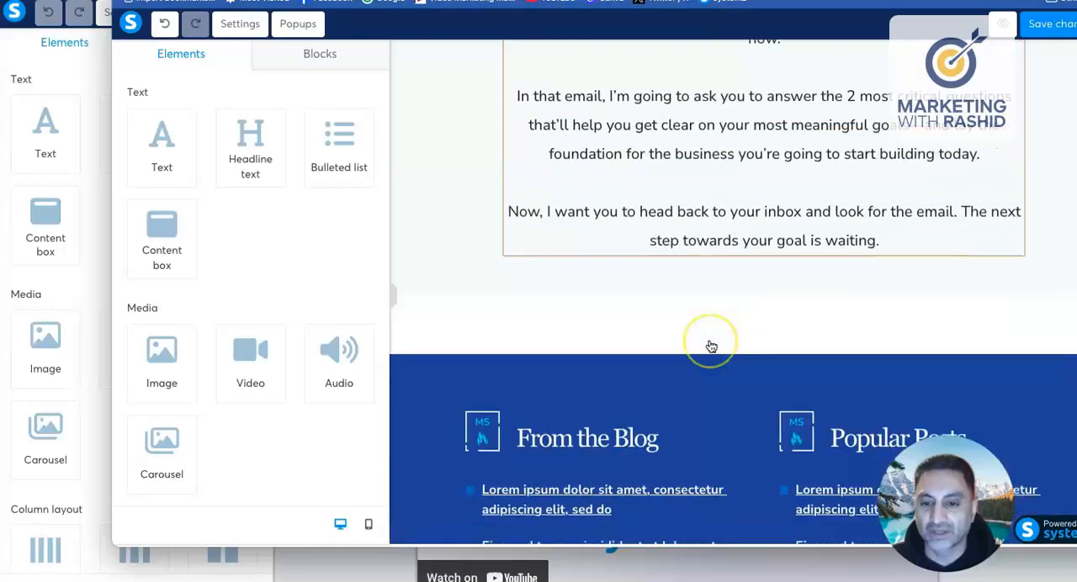
scroll(712, 345, "down", 2)
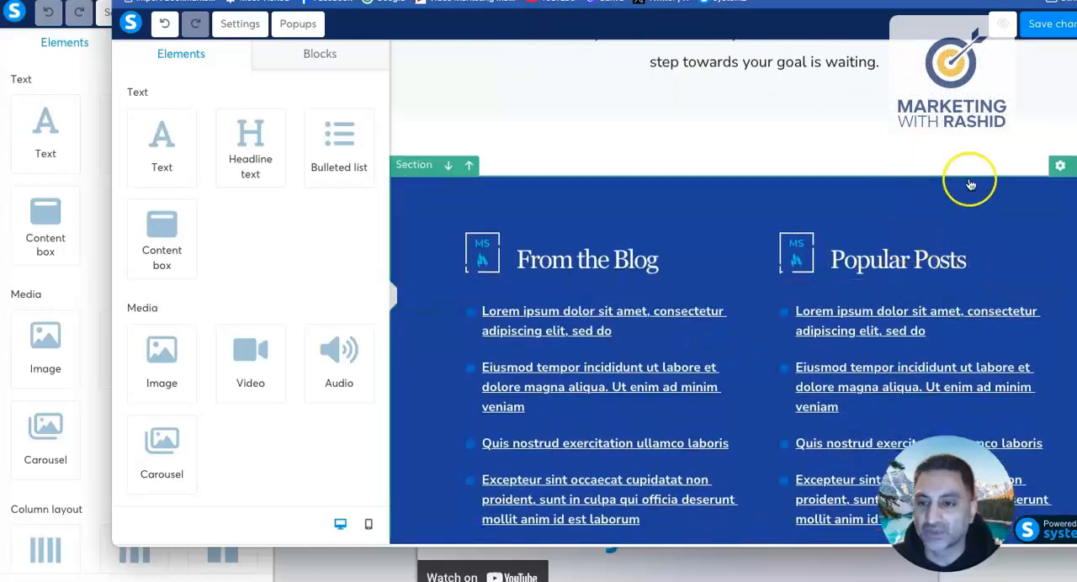
left_click(1061, 165)
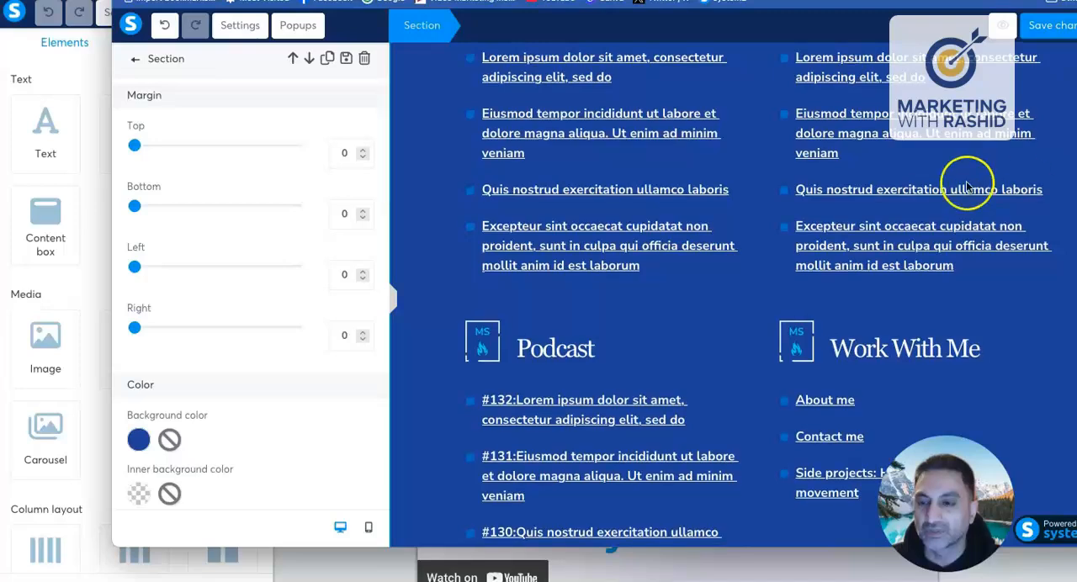
left_click(908, 192)
scroll(907, 192, "up", 1)
scroll(906, 191, "up", 3)
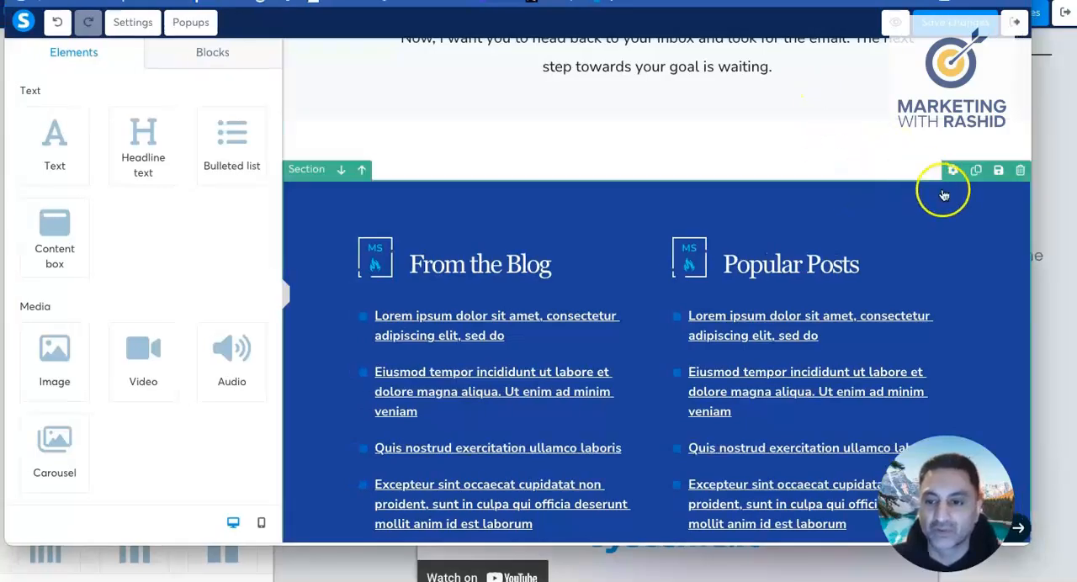
left_click(1020, 172)
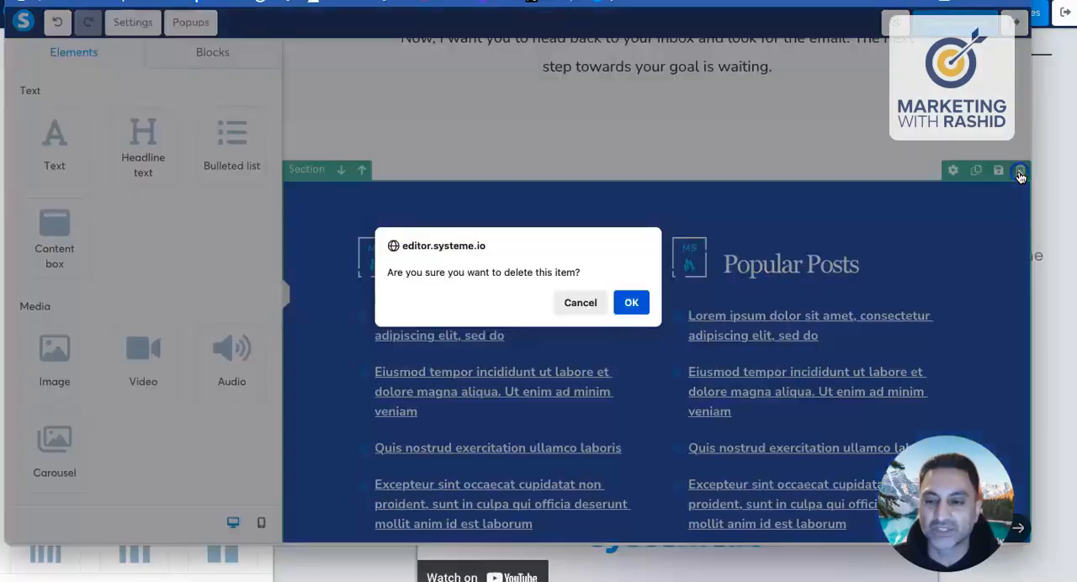
left_click(632, 305)
scroll(632, 305, "up", 2)
scroll(642, 306, "down", 1)
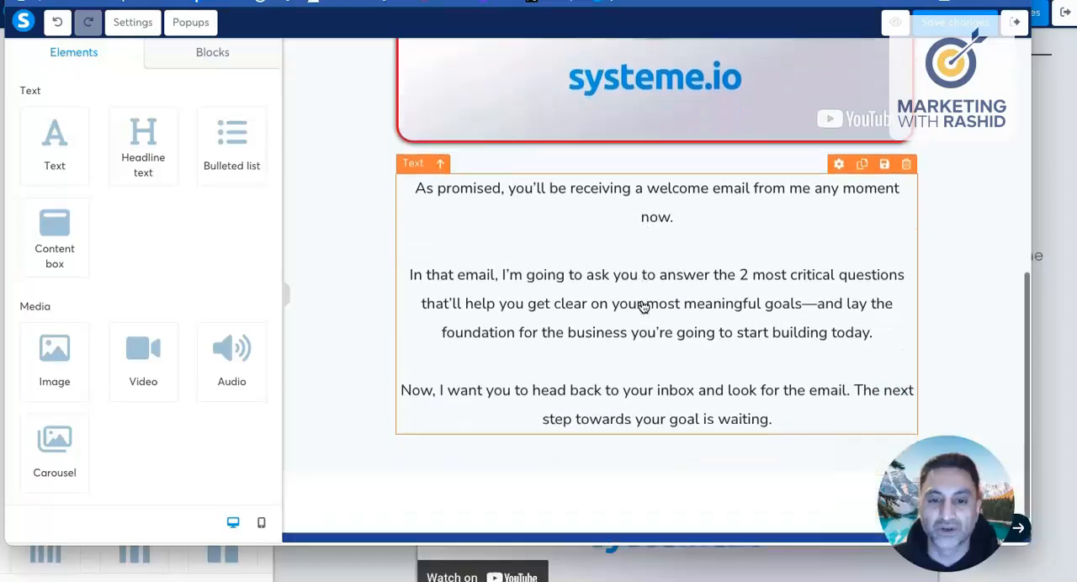
scroll(642, 306, "up", 4)
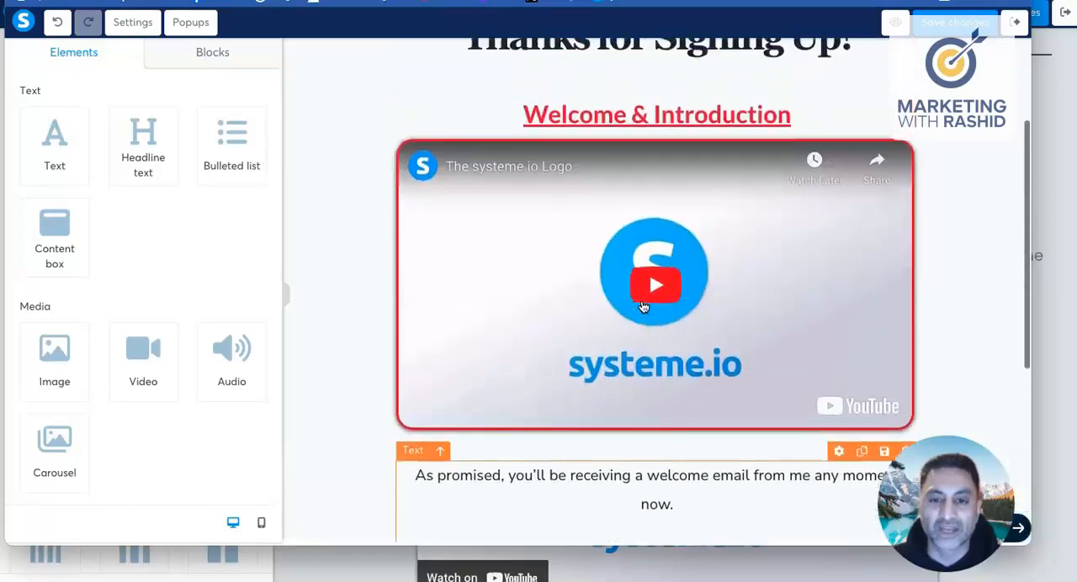
scroll(642, 307, "down", 5)
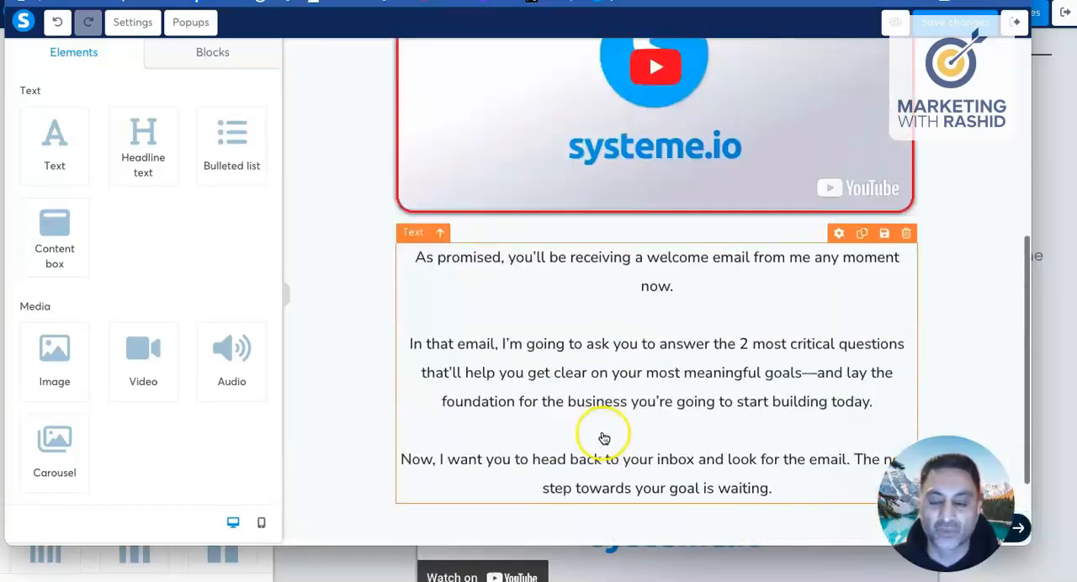
Step: Duplicate the row holding the welcome headline, video and text, and delete the "Thanks for Signing Up!" headline from the copy
scroll(594, 349, "up", 3)
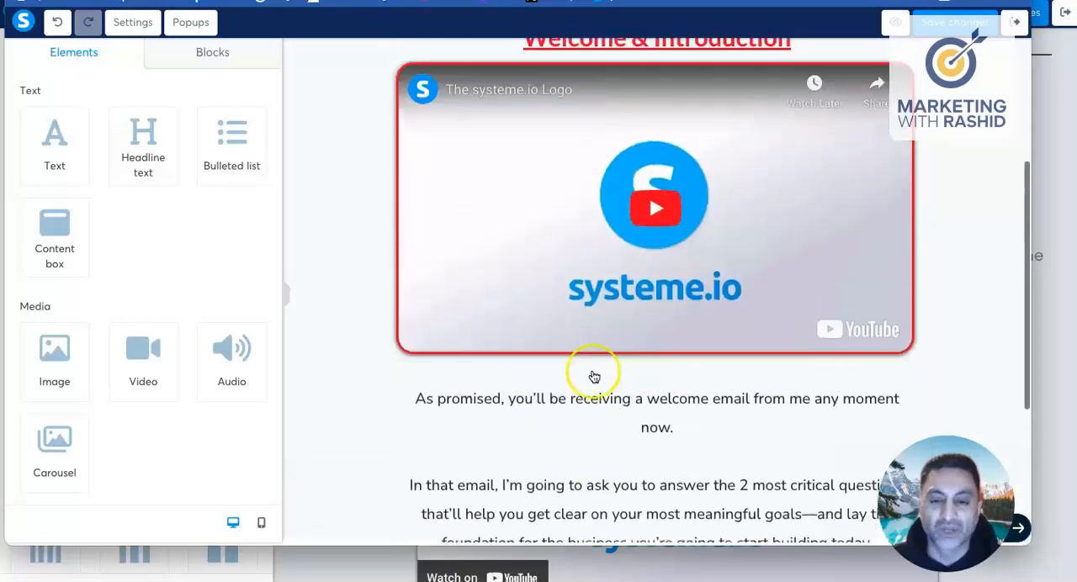
scroll(623, 384, "down", 4)
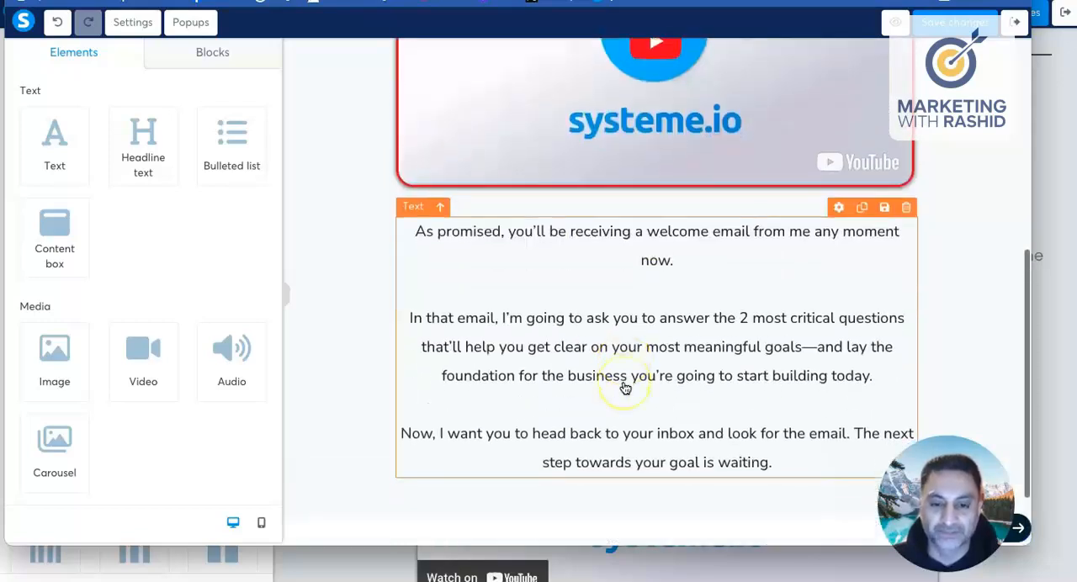
scroll(626, 388, "up", 5)
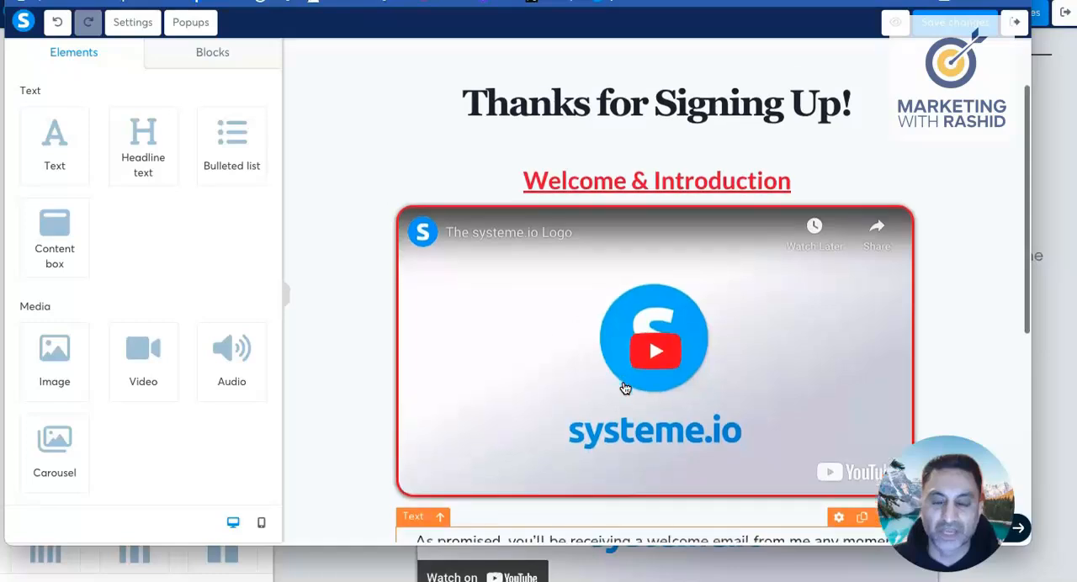
scroll(625, 388, "down", 1)
scroll(625, 388, "up", 3)
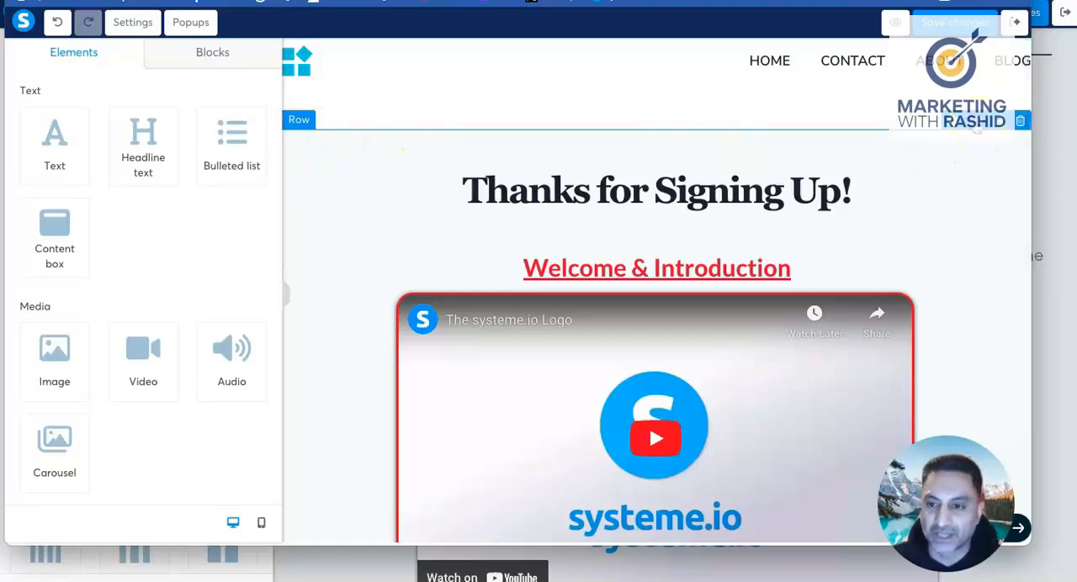
scroll(950, 211, "down", 3)
scroll(950, 210, "down", 10)
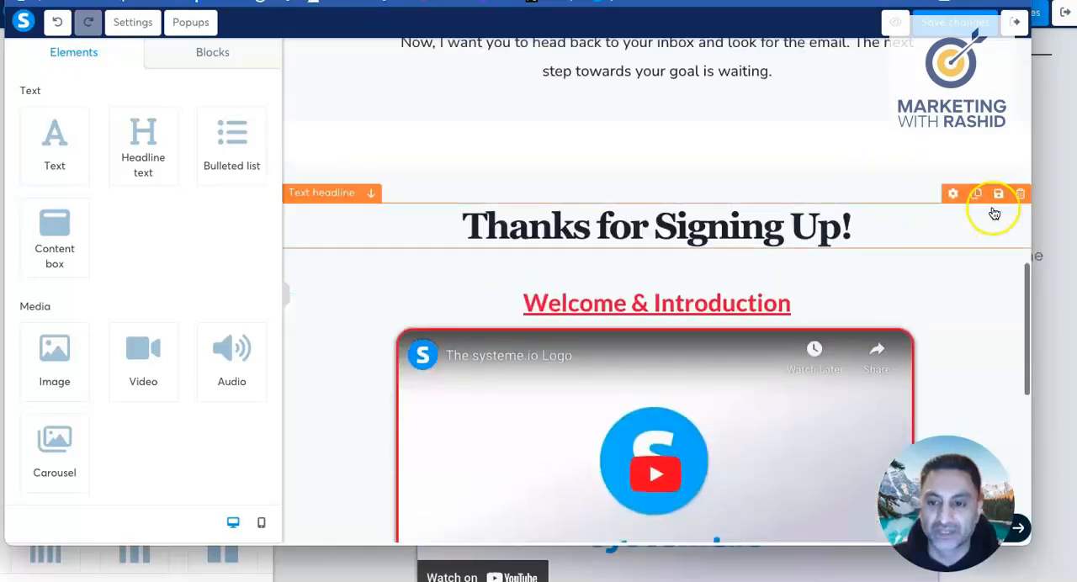
left_click(1019, 194)
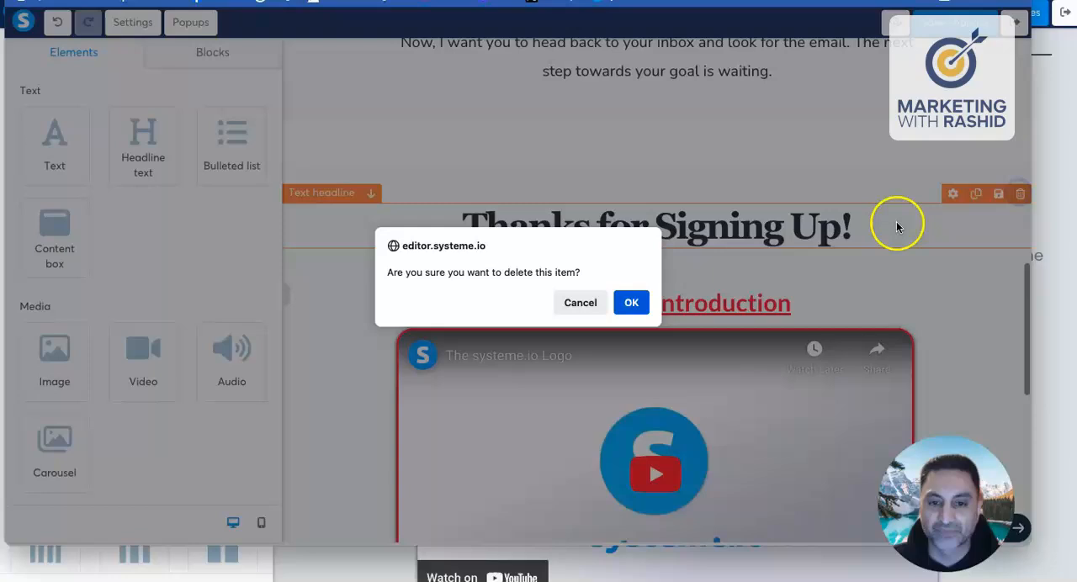
left_click(630, 303)
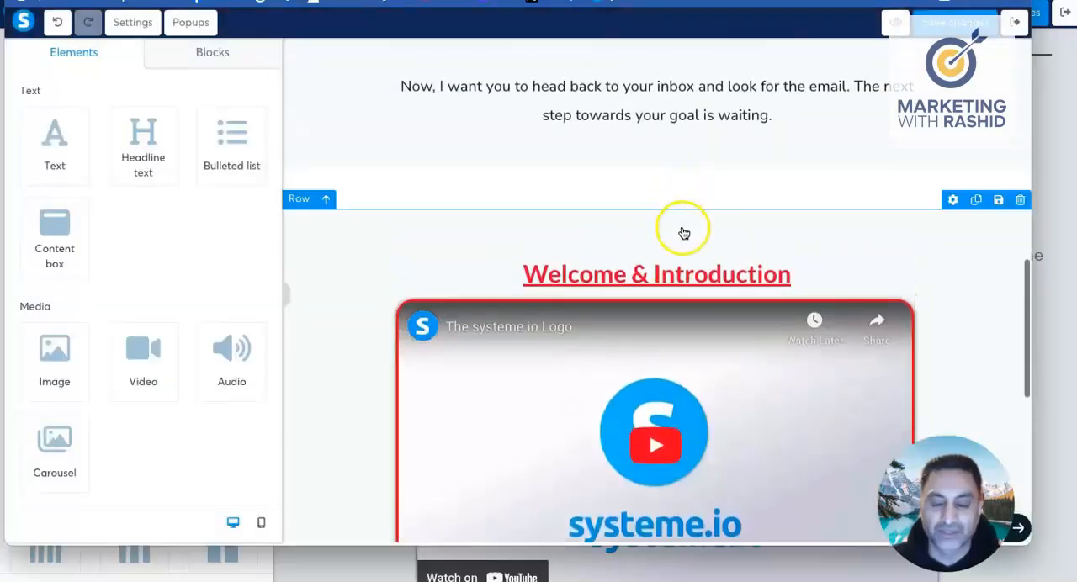
Step: Replace the "Welcome & Introduction" headline in the duplicated row with "Video 1"
scroll(683, 233, "down", 2)
left_click(598, 196)
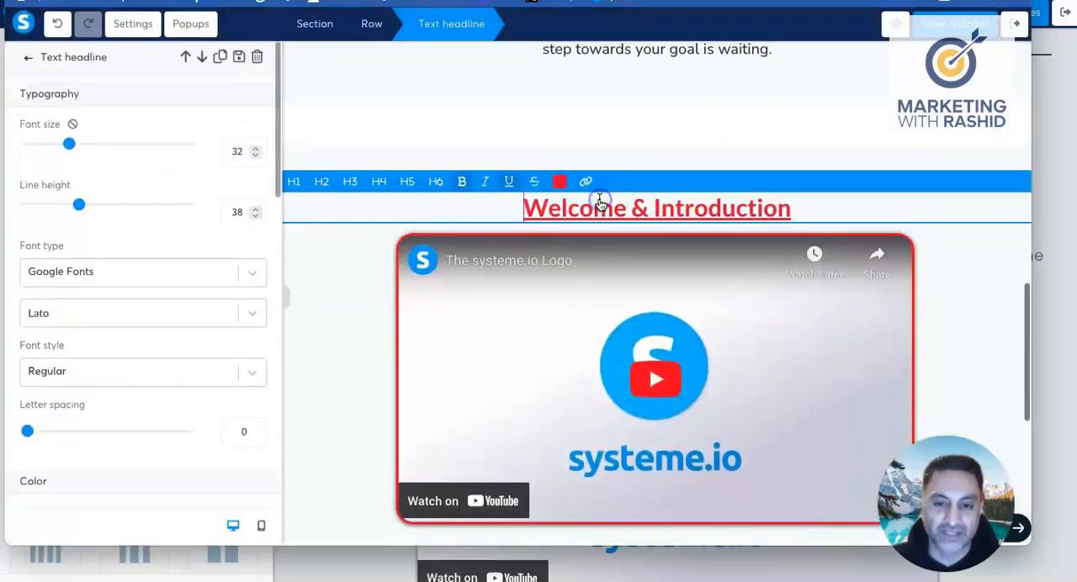
scroll(538, 277, "up", 2)
left_click(523, 293)
left_click_drag(523, 294, 797, 292)
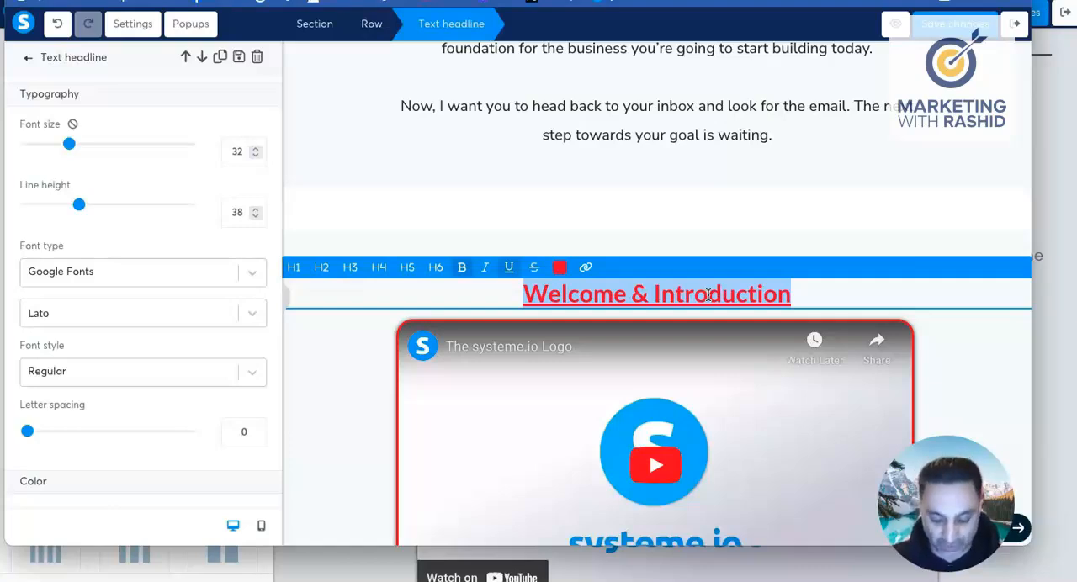
type("Video 1")
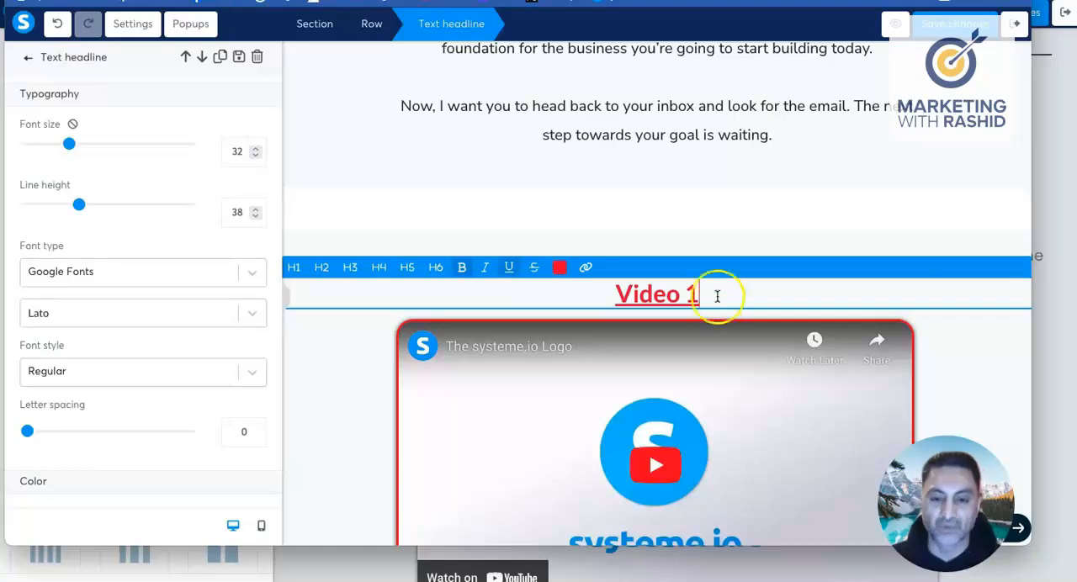
left_click(560, 392)
Step: Replace the paragraphs below the Video 1 video with "More text" and align the text left
scroll(561, 393, "down", 5)
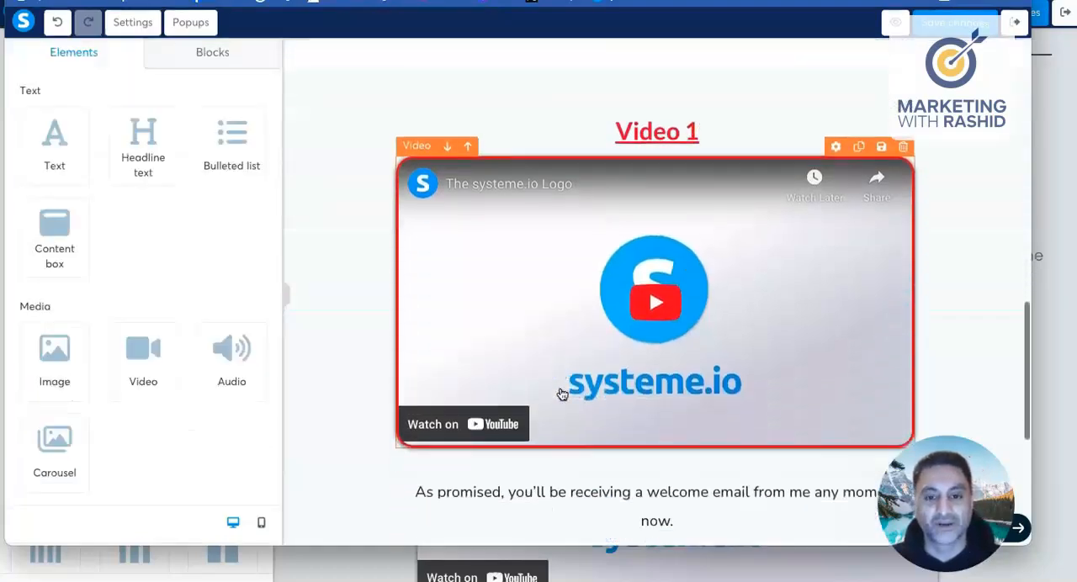
left_click(555, 387)
left_click(416, 190)
left_click_drag(416, 190, 768, 426)
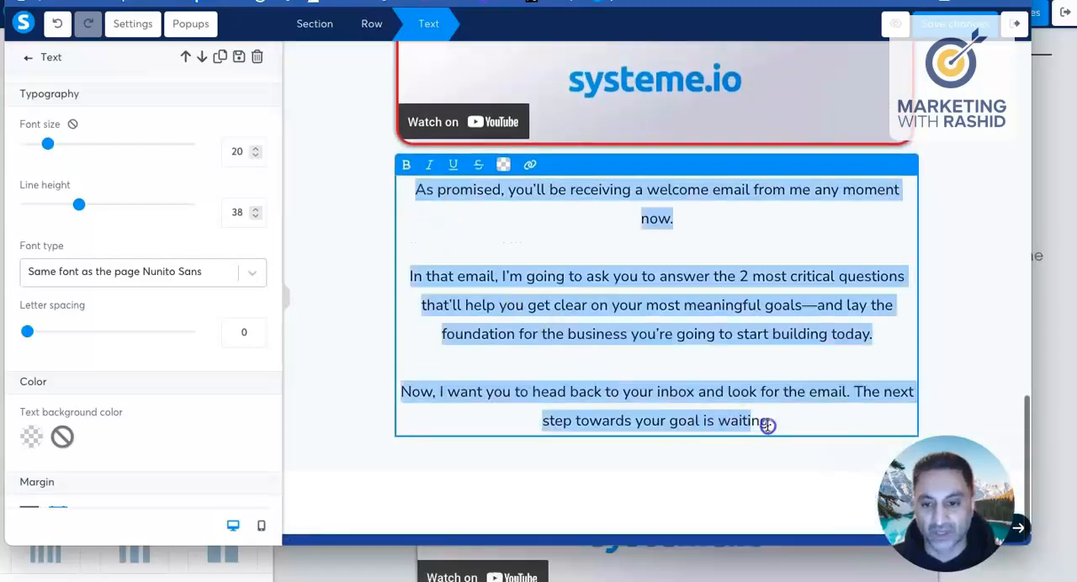
type("More text")
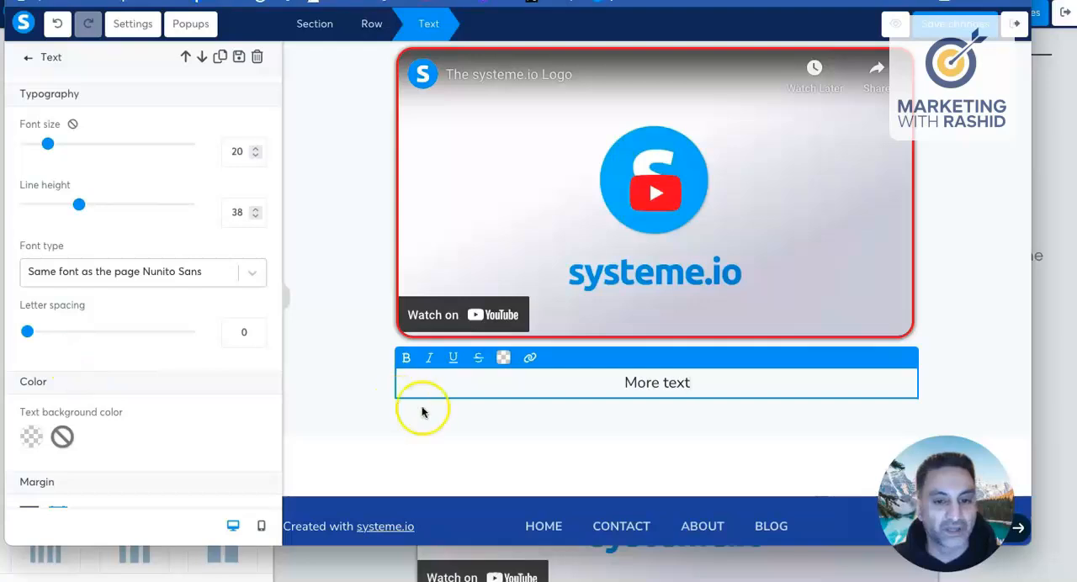
scroll(72, 356, "down", 7)
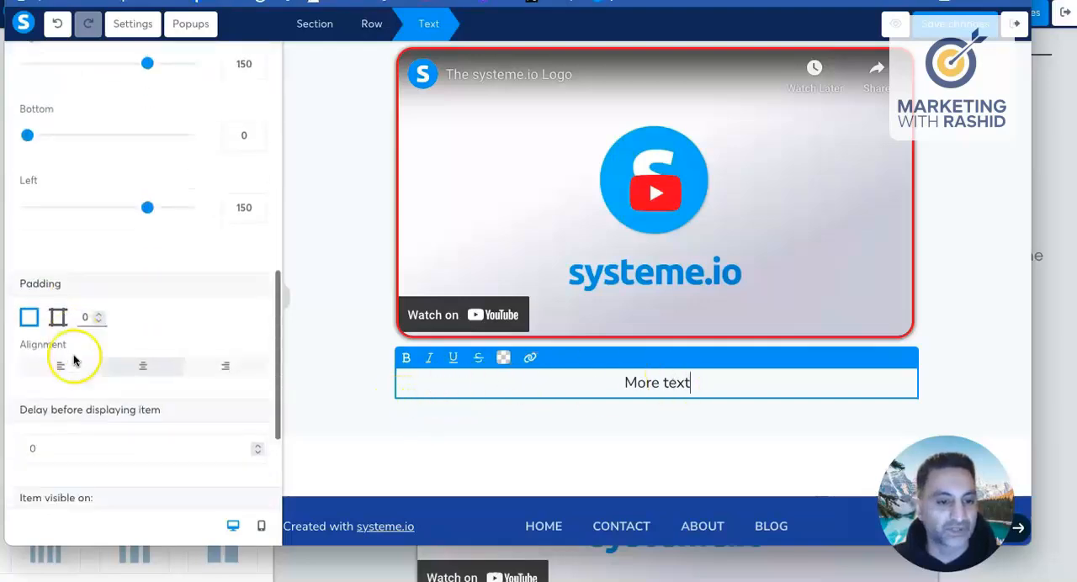
scroll(72, 358, "down", 1)
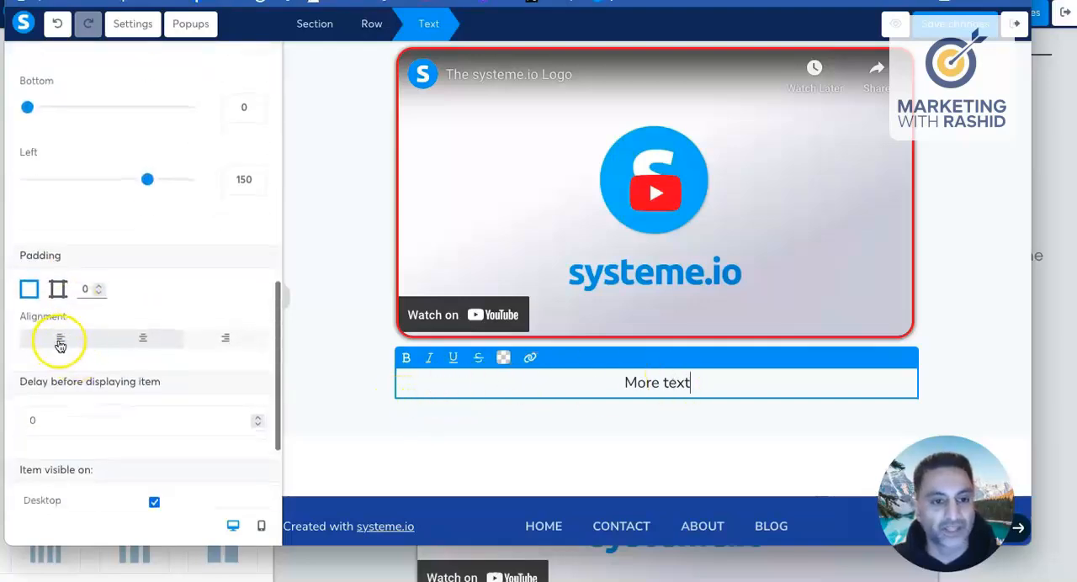
left_click(59, 340)
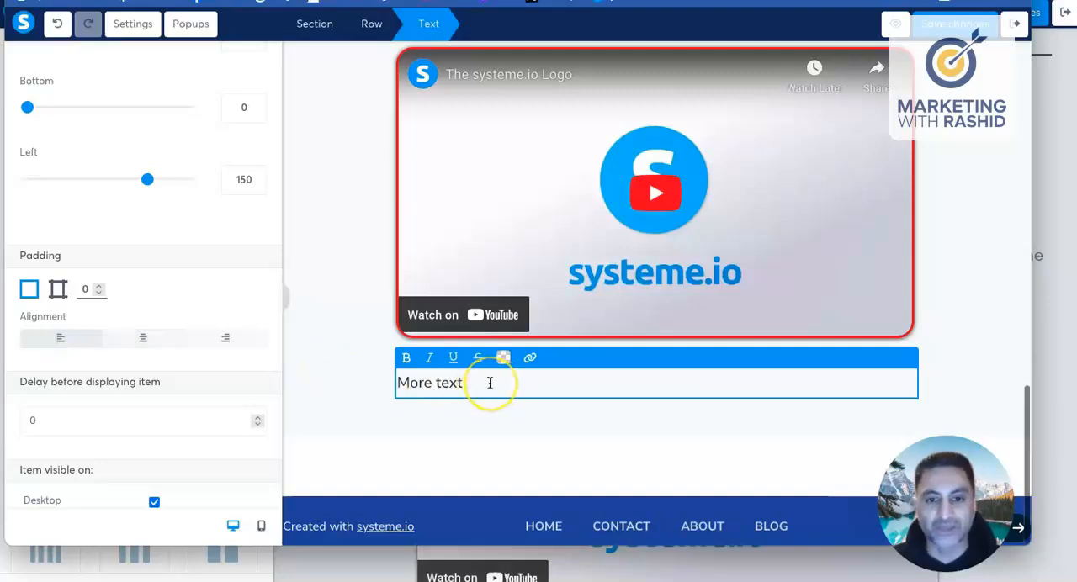
Step: Duplicate the whole Video 1 row, including its headline, video and text
scroll(394, 361, "up", 5)
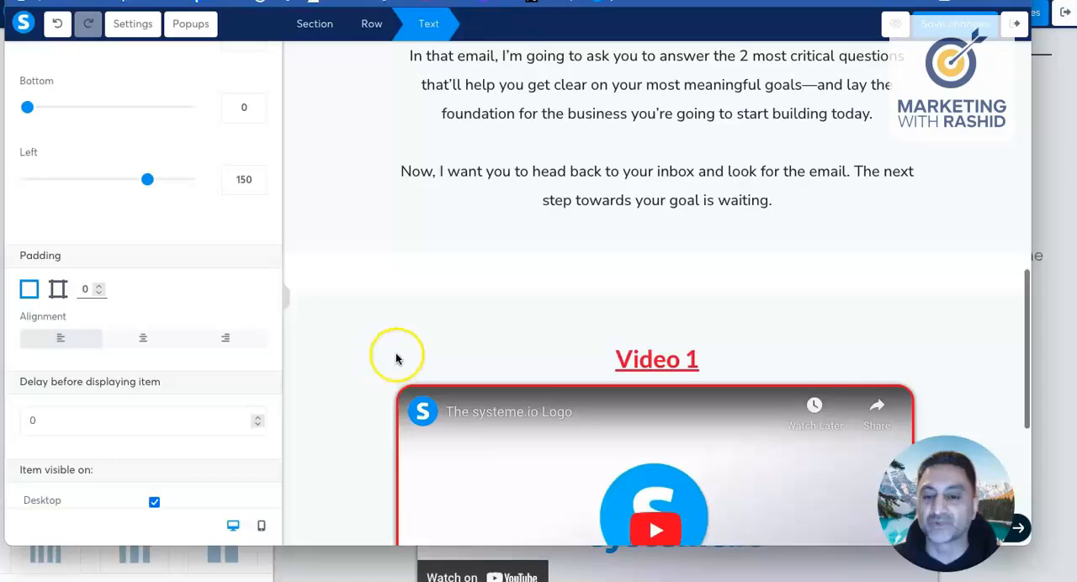
left_click(872, 334)
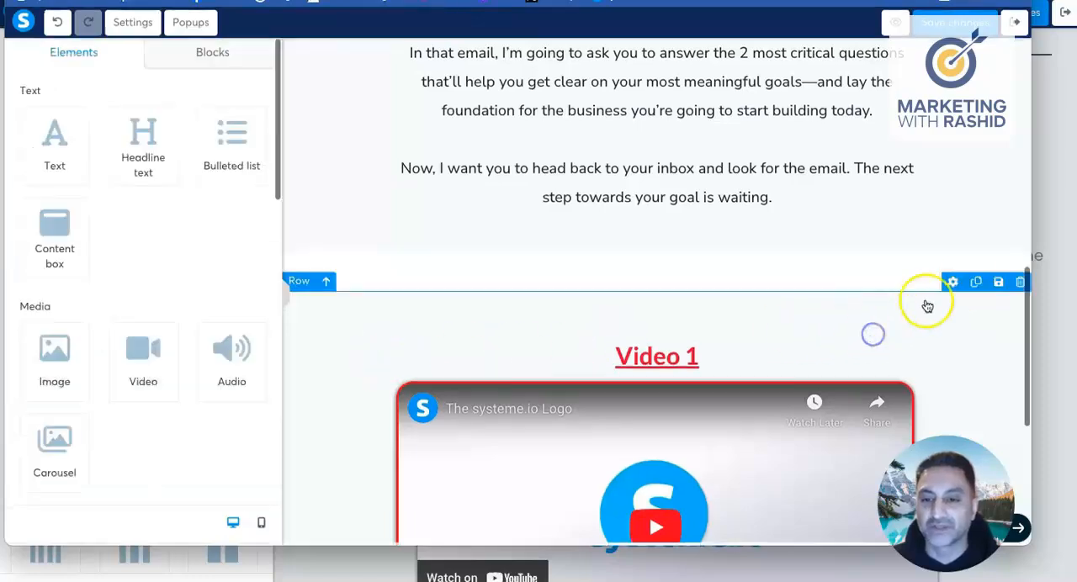
scroll(850, 326, "down", 3)
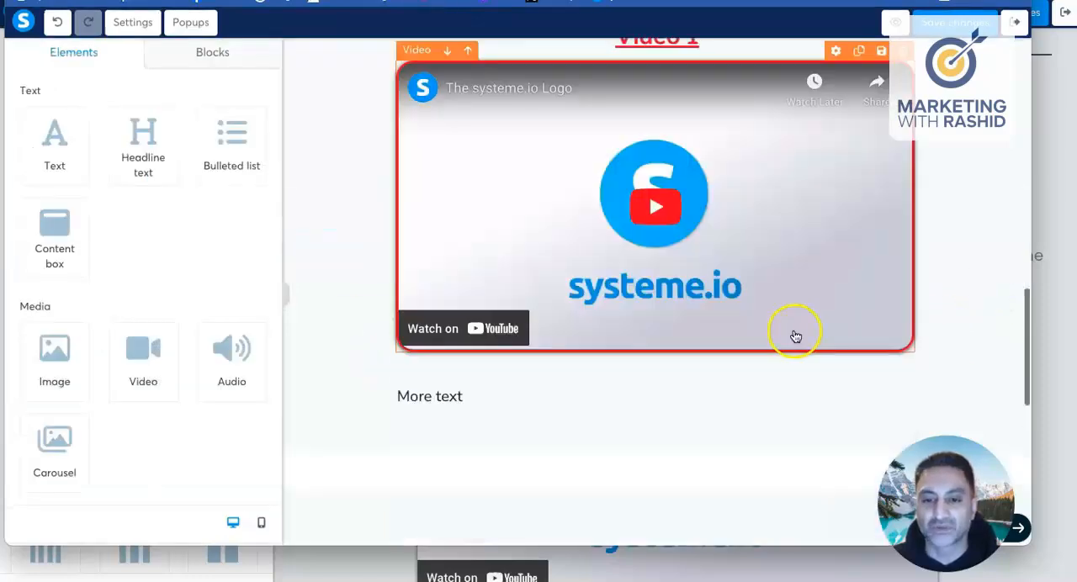
scroll(791, 337, "down", 1)
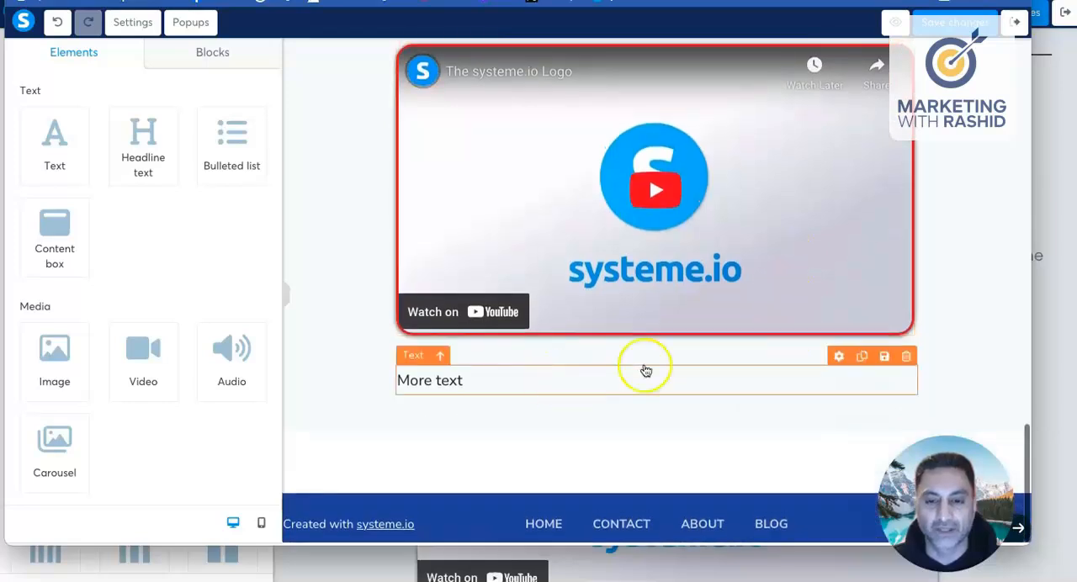
scroll(645, 370, "up", 3)
scroll(646, 370, "down", 6)
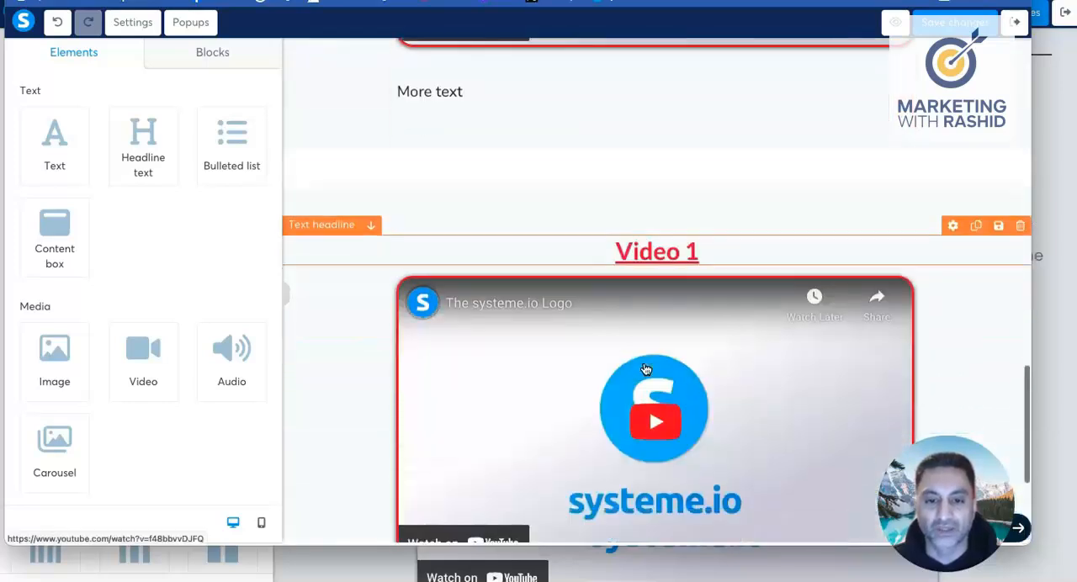
Step: Change the headline of the lowest video row to "Video 2"
left_click(680, 250)
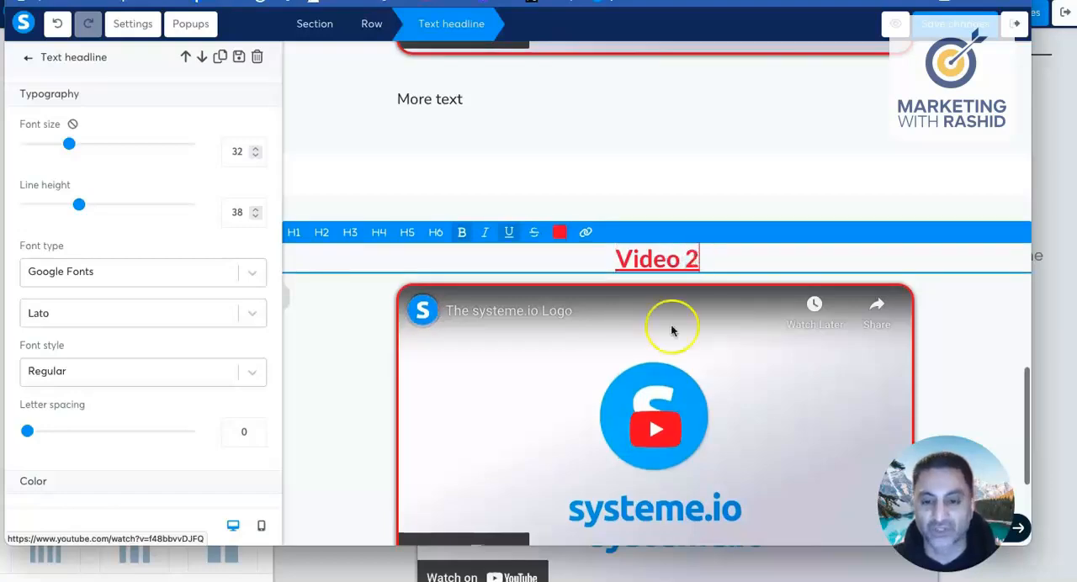
left_click(494, 357)
scroll(495, 362, "down", 1)
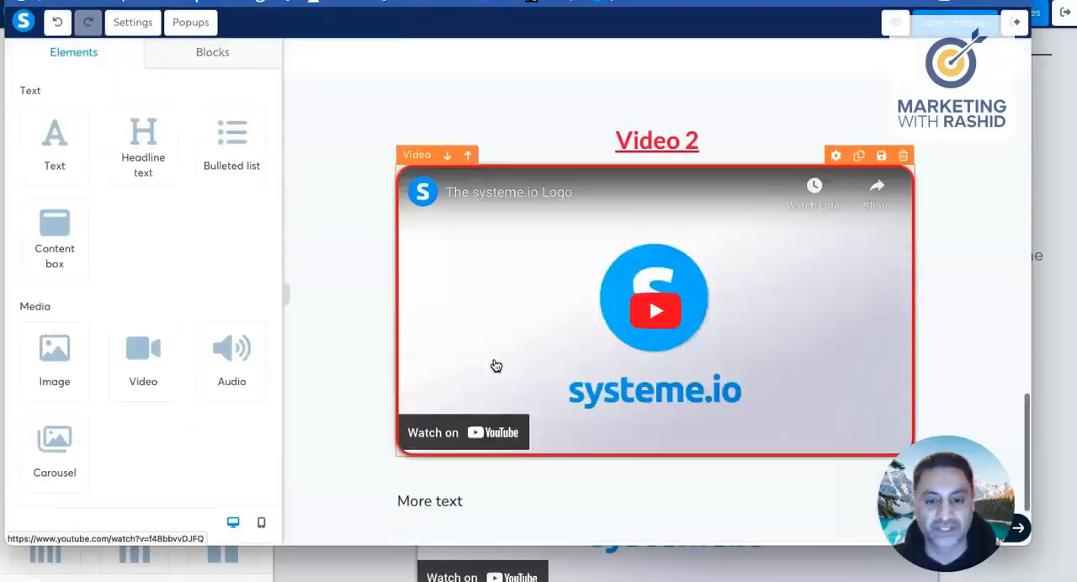
scroll(496, 366, "down", 2)
left_click(503, 256)
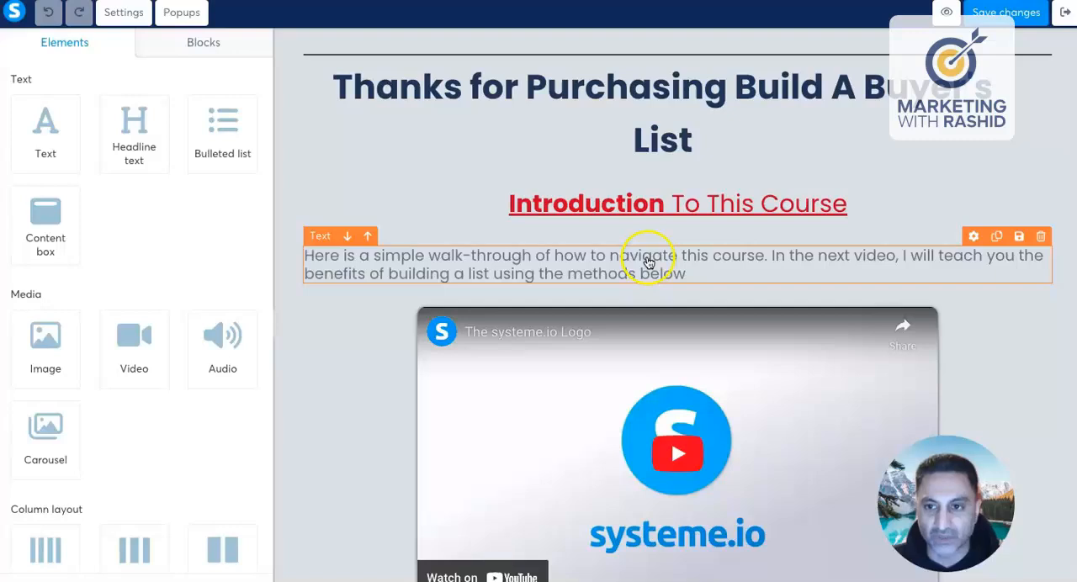
Step: Switch to the "Build A Buyer's List" example page and examine how its headlines, descriptions and videos are arranged down the page
scroll(540, 256, "down", 2)
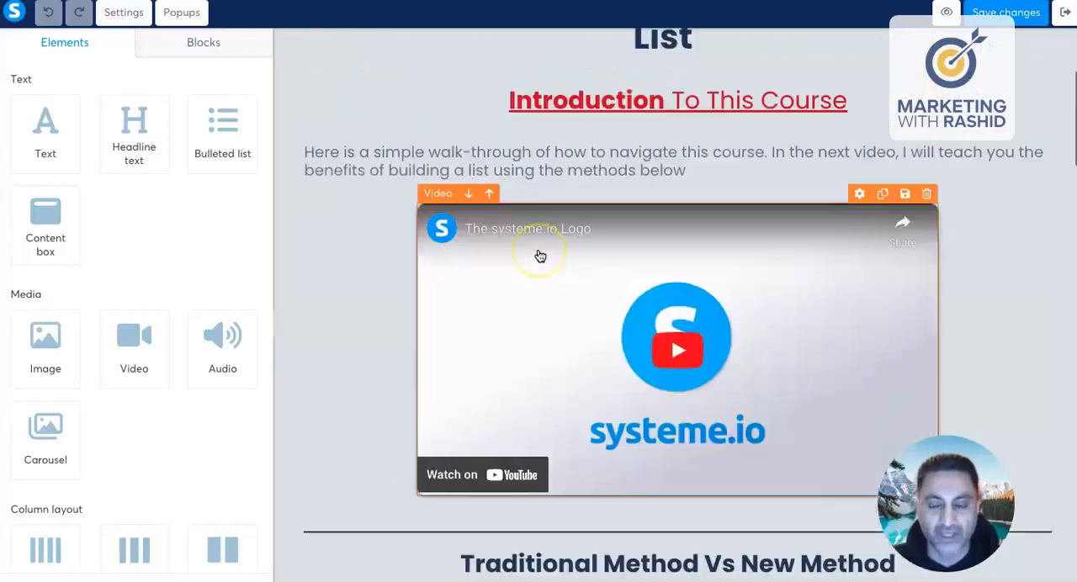
scroll(541, 256, "up", 3)
scroll(540, 256, "down", 3)
scroll(539, 257, "down", 1)
scroll(539, 258, "up", 3)
scroll(558, 200, "up", 3)
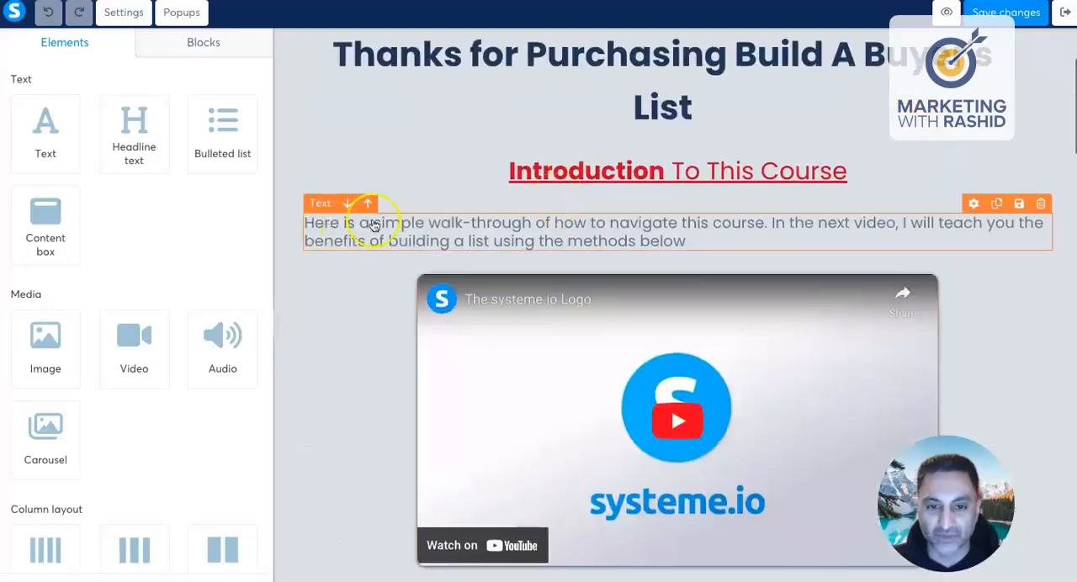
scroll(599, 241, "down", 5)
scroll(721, 253, "down", 3)
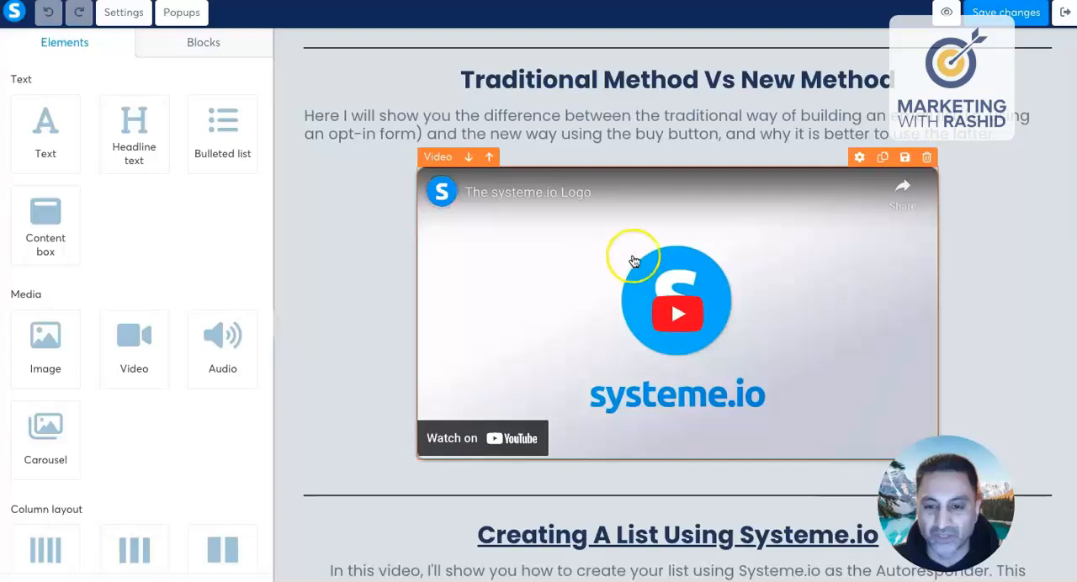
scroll(627, 264, "down", 7)
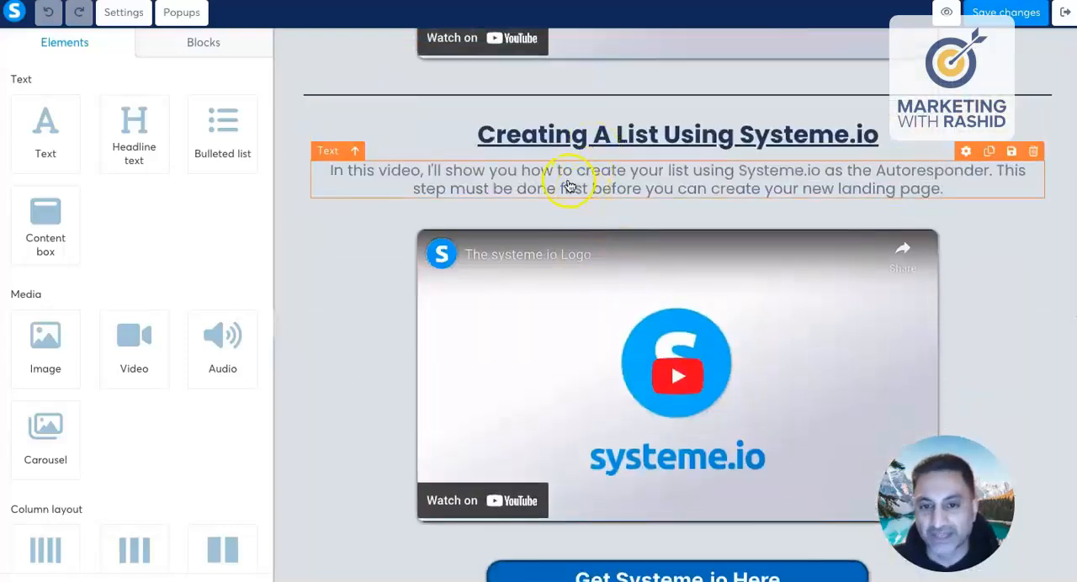
scroll(616, 224, "down", 1)
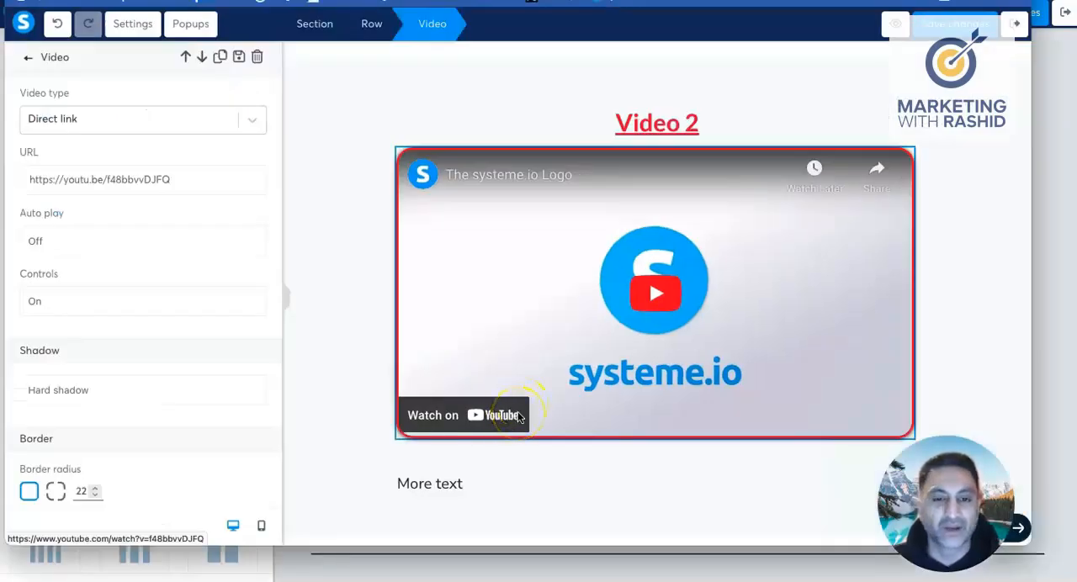
Step: Back on the Thanks for Signing Up page, add an empty row between the Video 2 row and the footer
left_click(32, 62)
scroll(471, 289, "down", 2)
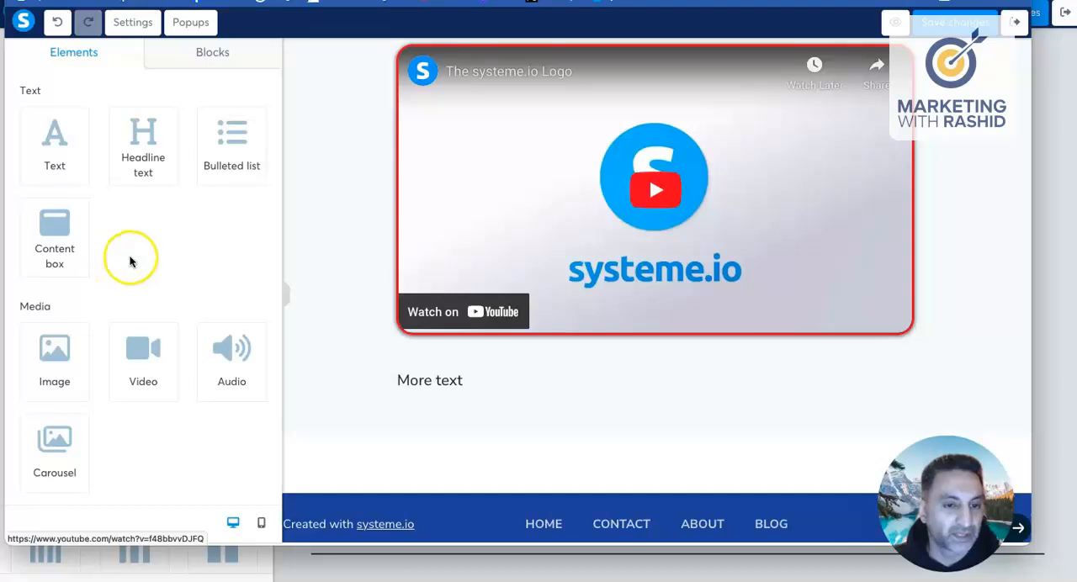
scroll(143, 260, "down", 5)
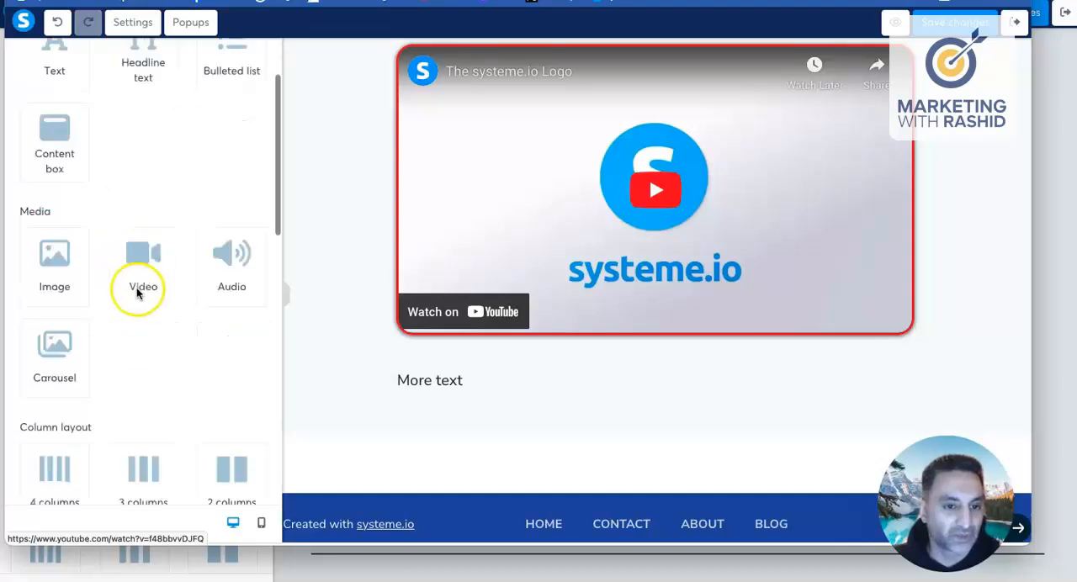
scroll(137, 290, "down", 1)
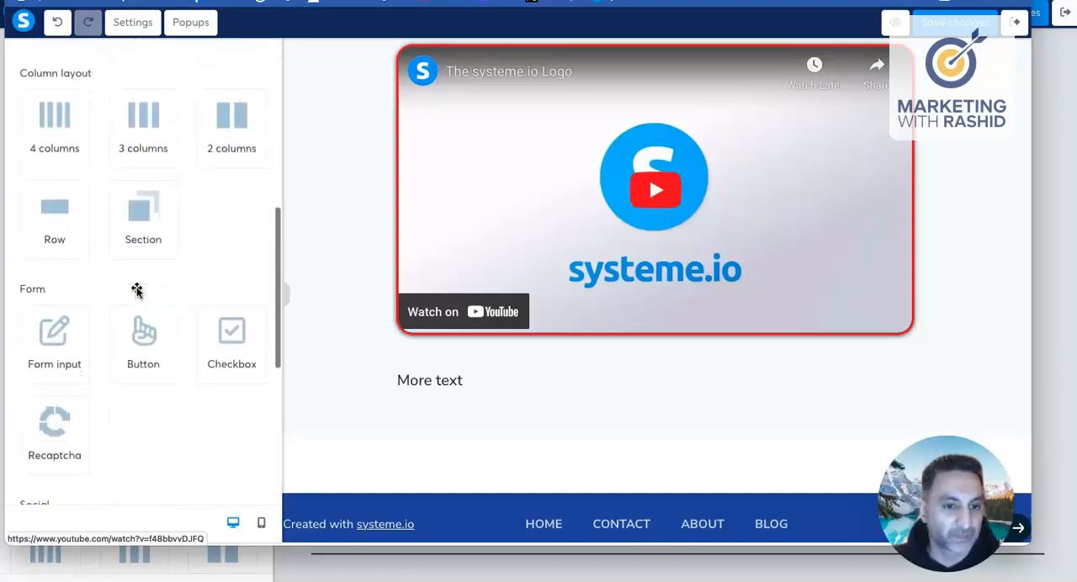
left_click_drag(54, 191, 603, 431)
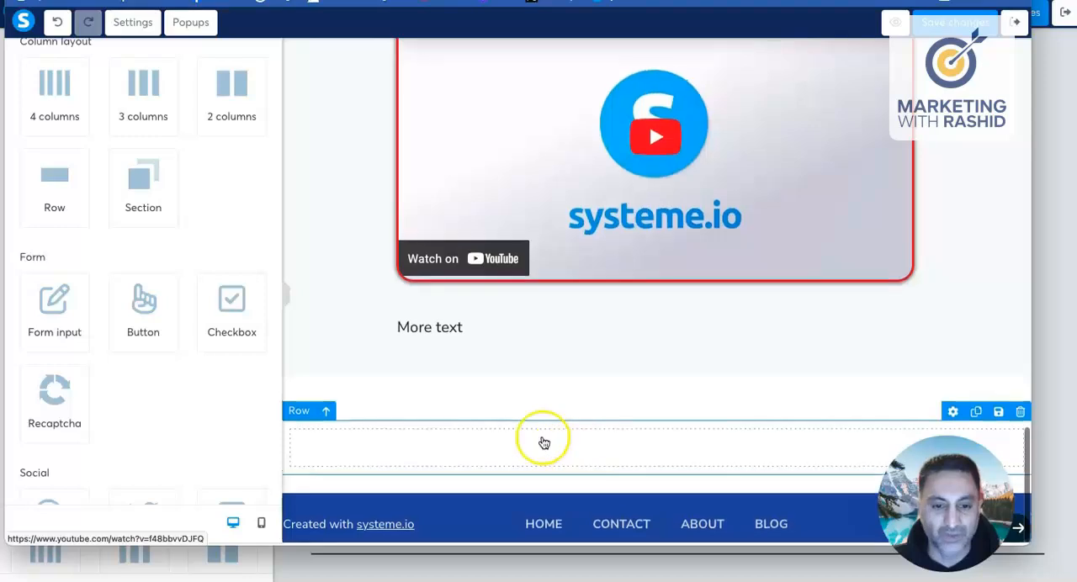
Step: Insert a two-column layout inside the empty row above the footer
scroll(161, 274, "up", 3)
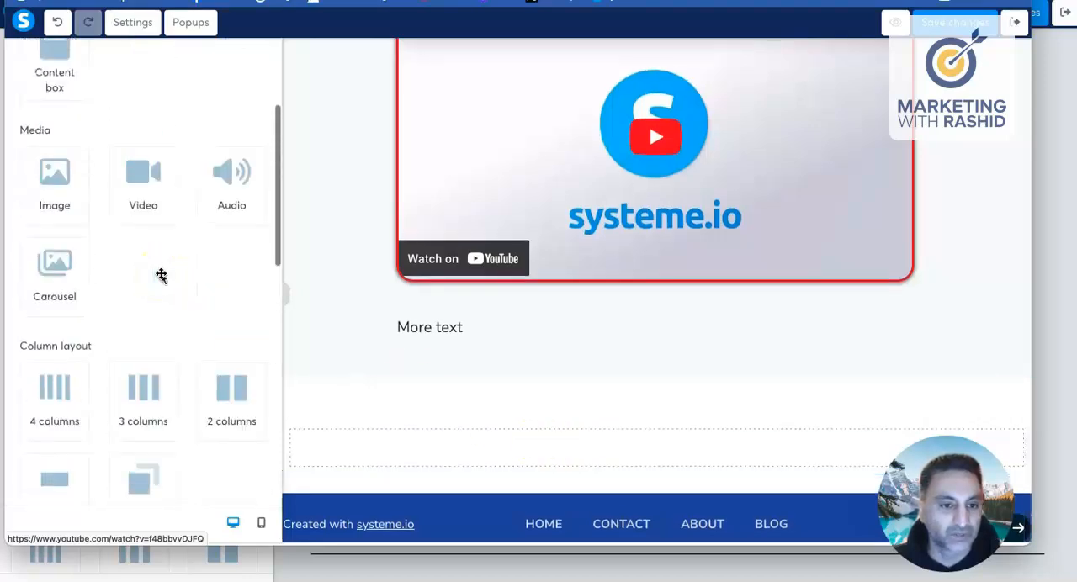
scroll(161, 275, "down", 1)
left_click_drag(229, 343, 661, 446)
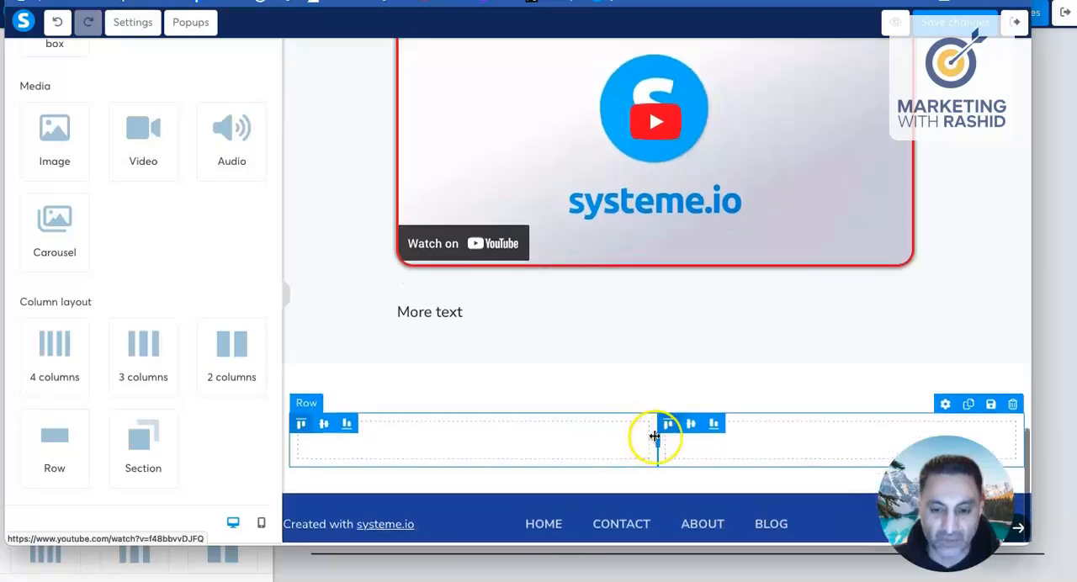
Step: Resize the two-column row above the footer so its left column takes about a third of the width
left_click_drag(651, 441, 565, 442)
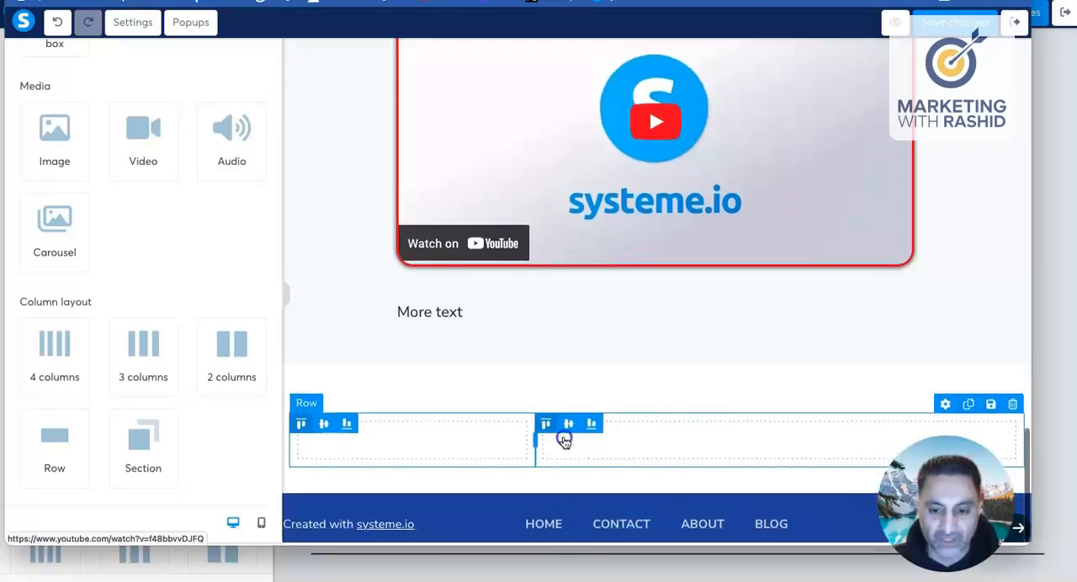
left_click(422, 442)
left_click(386, 438)
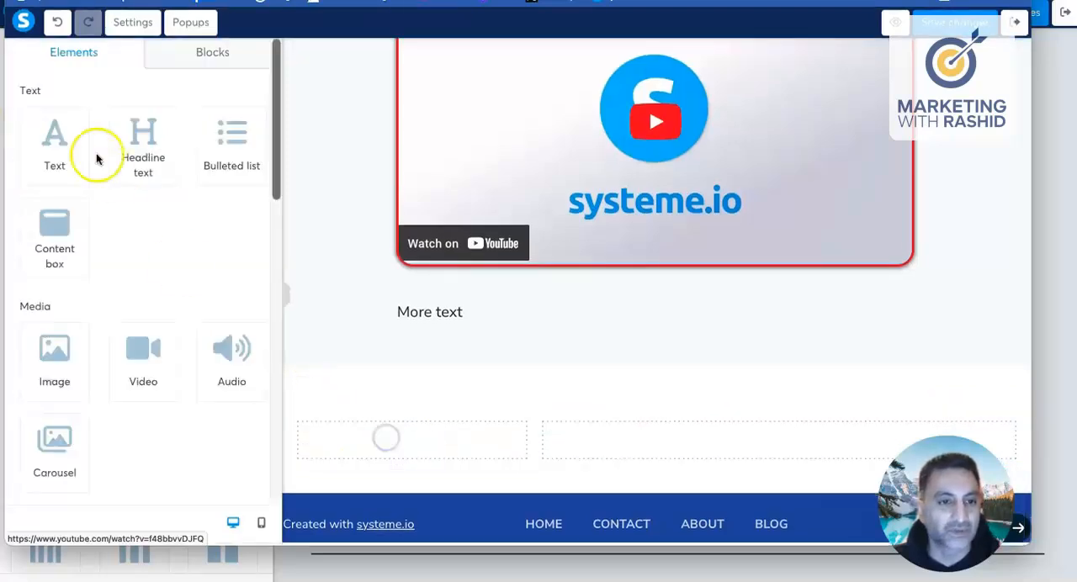
Step: Add an image element to the row's narrow left column and a text element to its wide right column
scroll(96, 205, "down", 2)
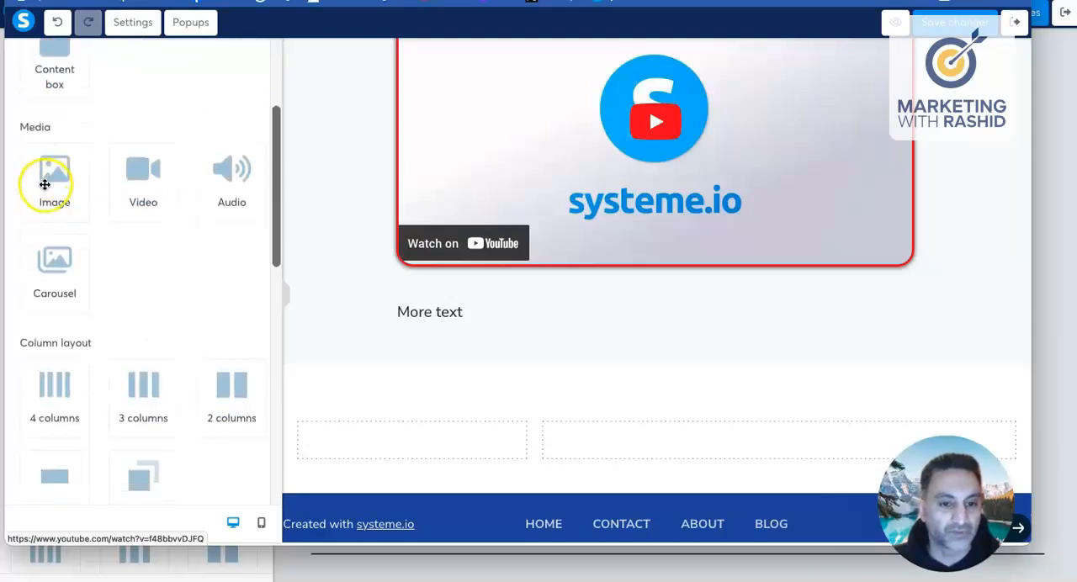
left_click_drag(45, 183, 407, 437)
scroll(466, 443, "down", 2)
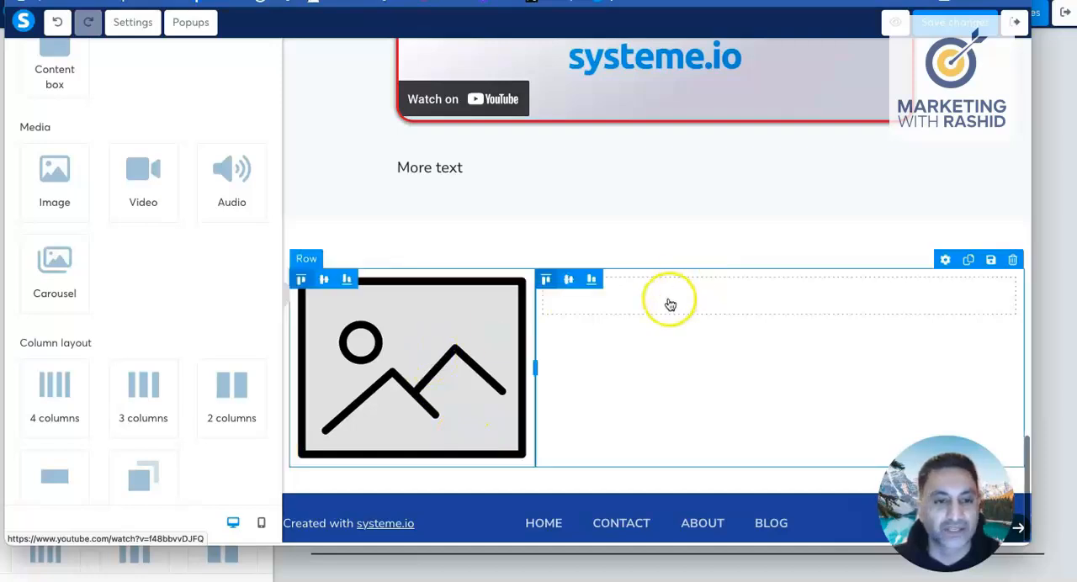
scroll(89, 126, "up", 3)
left_click_drag(87, 149, 748, 309)
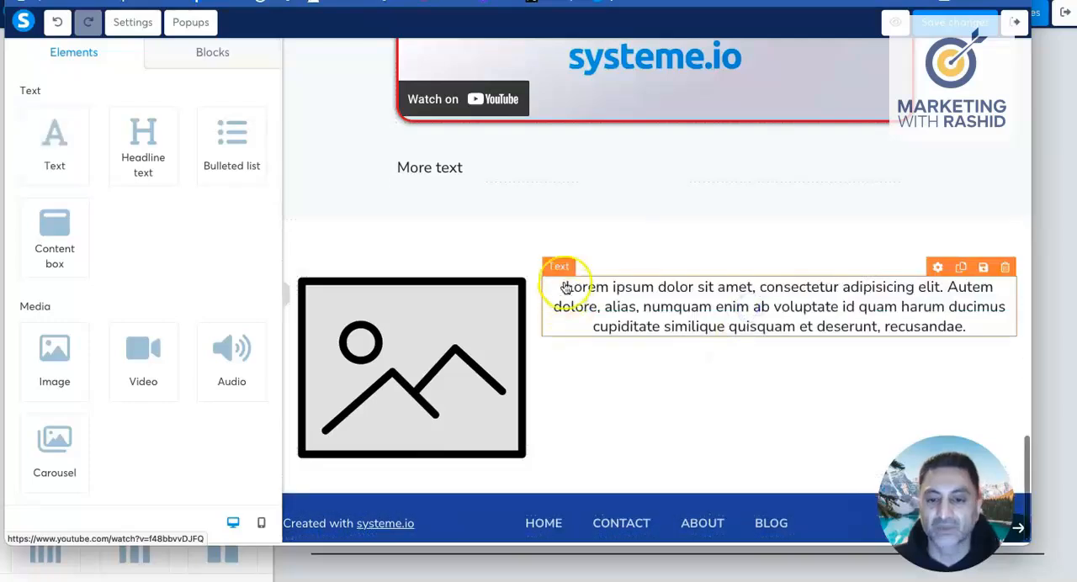
Step: Upload the "10 ways" ebook cover from the Desktop and insert it into the image placeholder in the left column
left_click(431, 357)
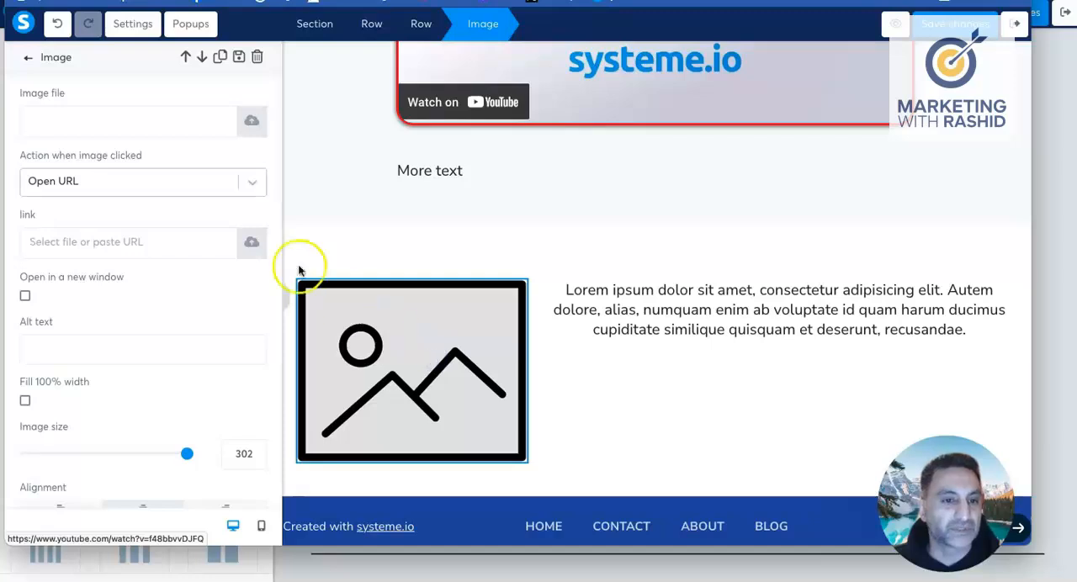
left_click(247, 124)
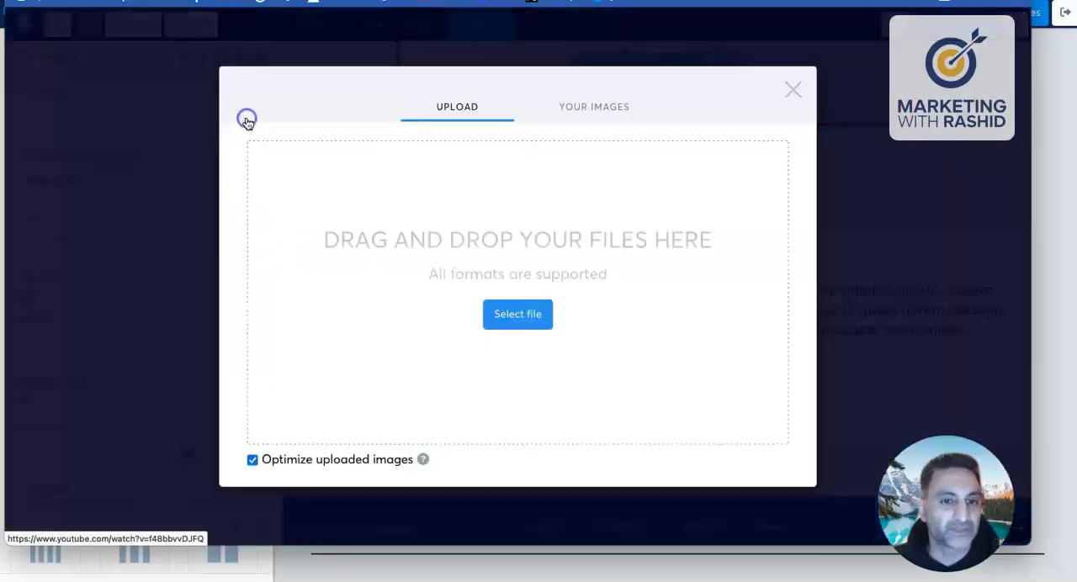
left_click(605, 111)
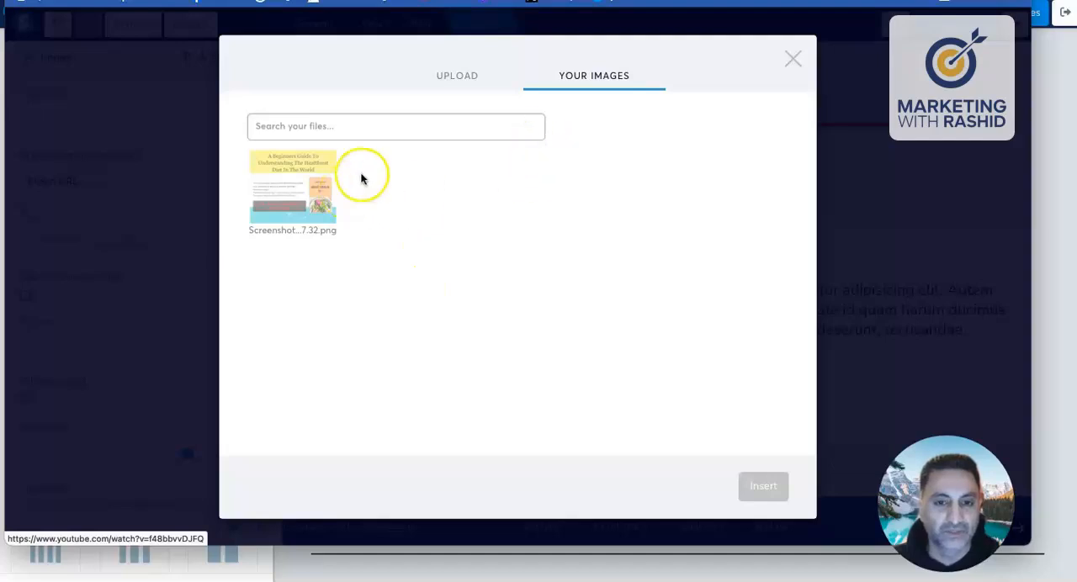
left_click(463, 84)
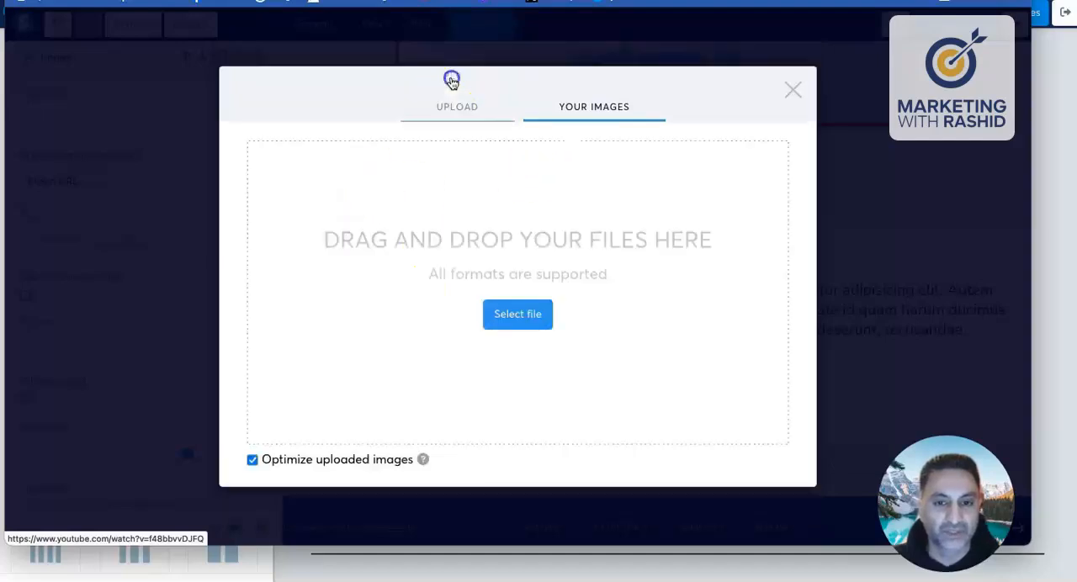
left_click(510, 314)
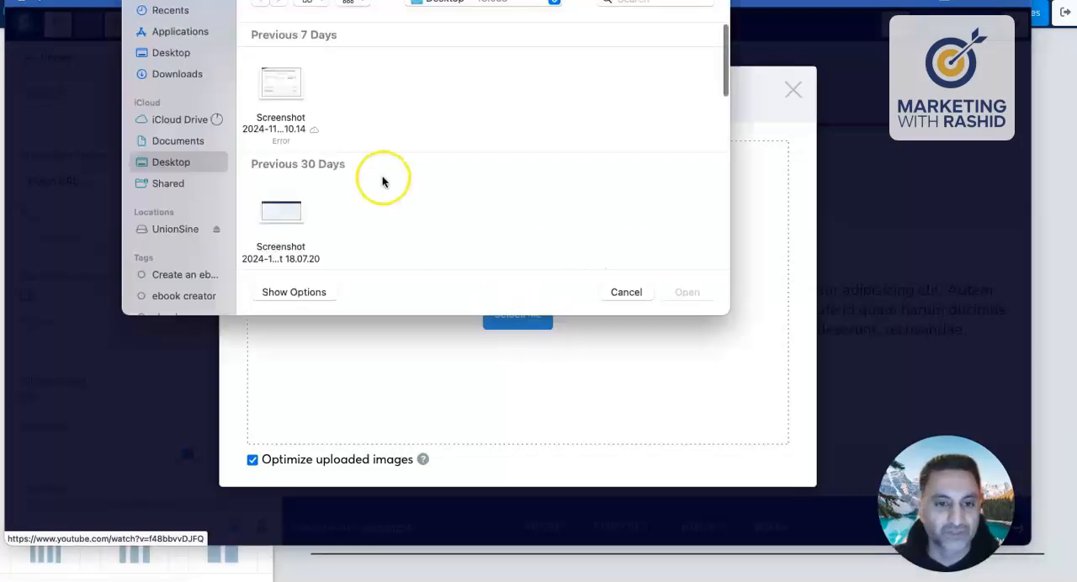
scroll(382, 181, "down", 10)
scroll(382, 181, "up", 2)
left_click(281, 122)
left_click(687, 292)
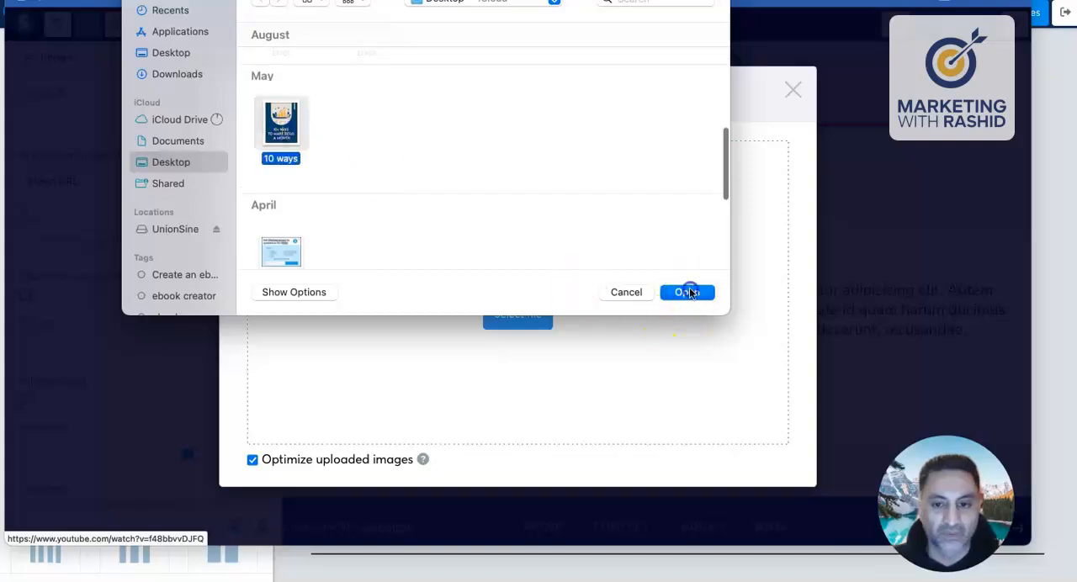
left_click(764, 488)
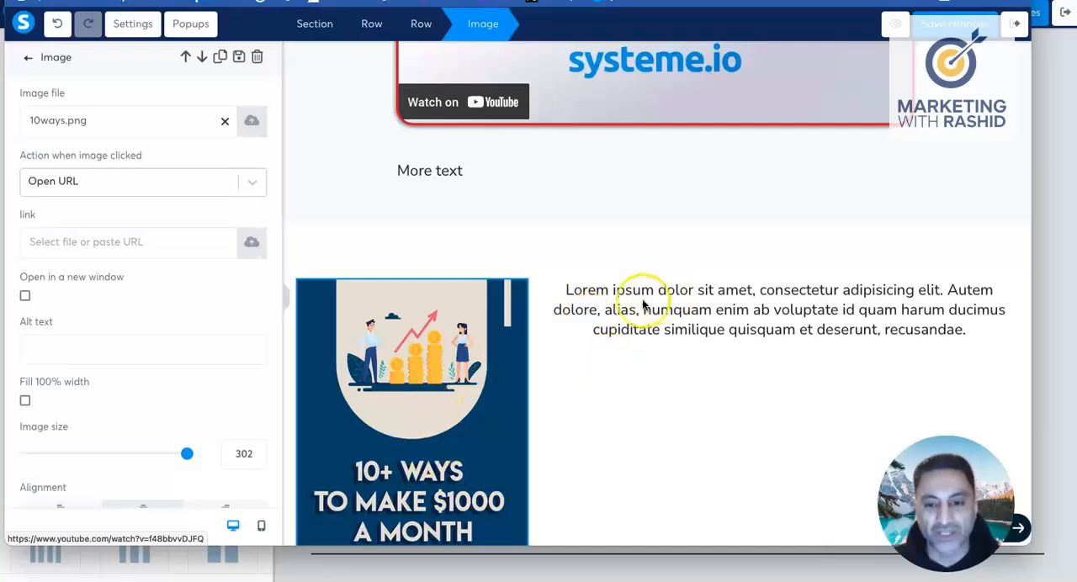
Step: Replace the right column's placeholder text with "Click th eimage on the left and grab your ebook"
left_click(572, 293)
left_click(569, 292)
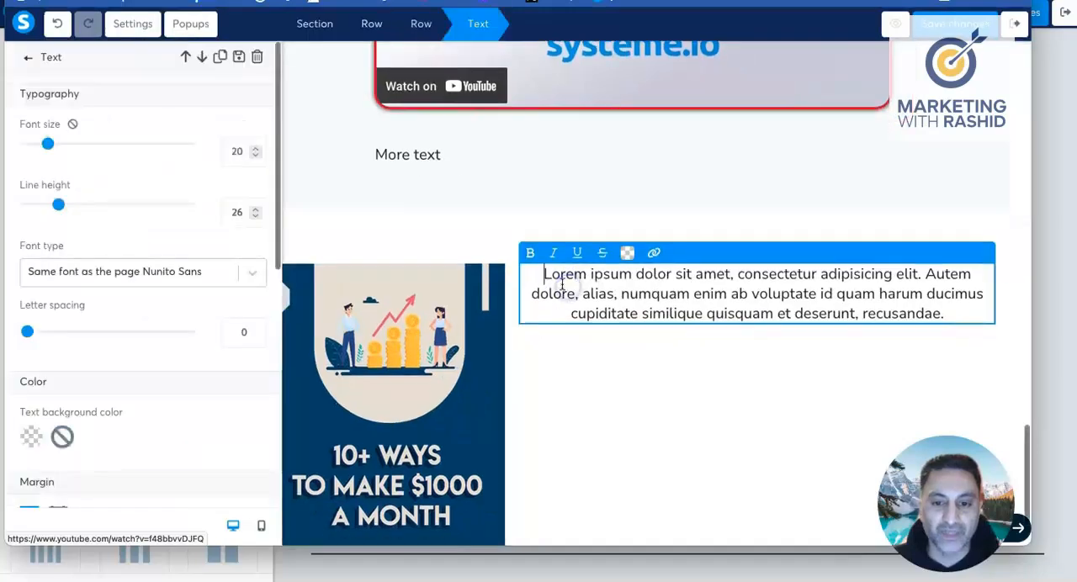
left_click_drag(548, 275, 921, 306)
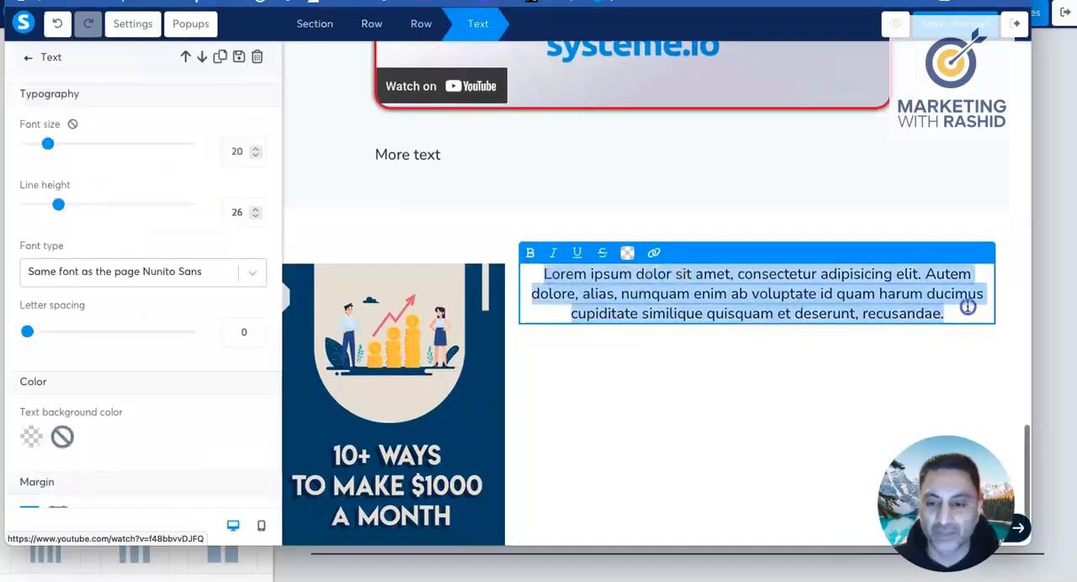
type("Click th e")
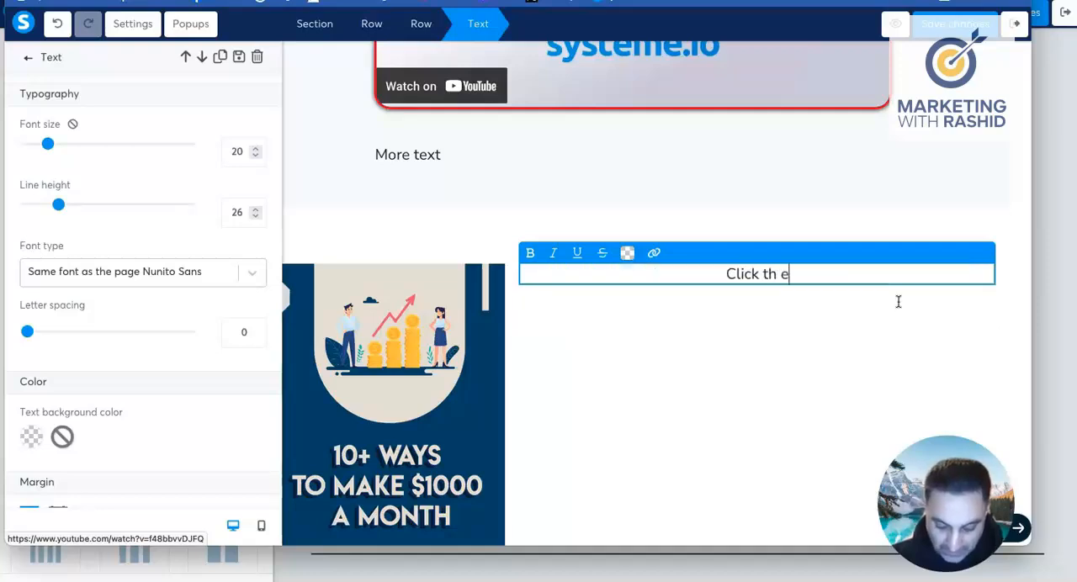
type("image on the l")
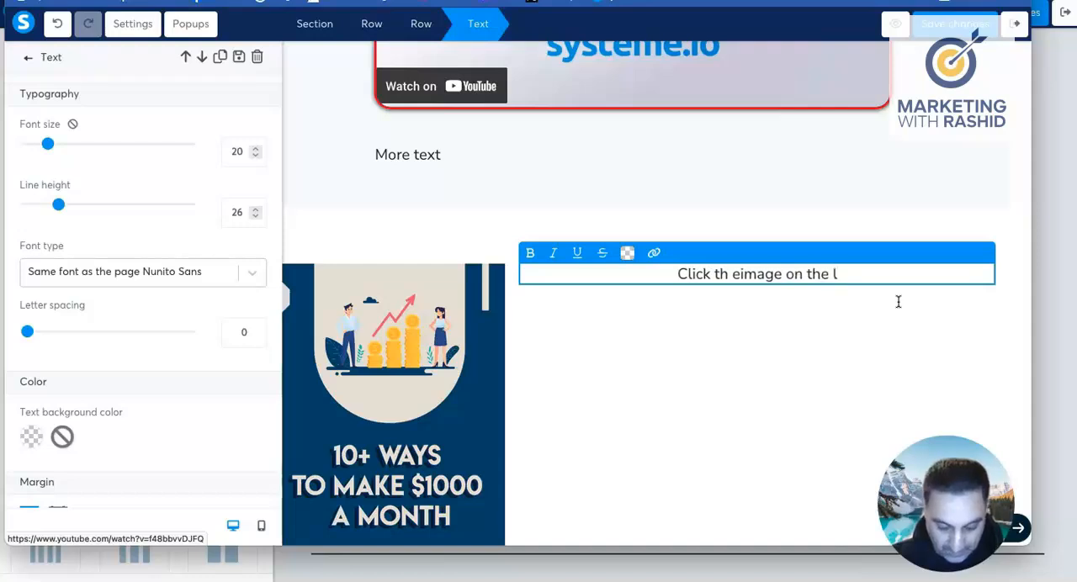
type("eft an")
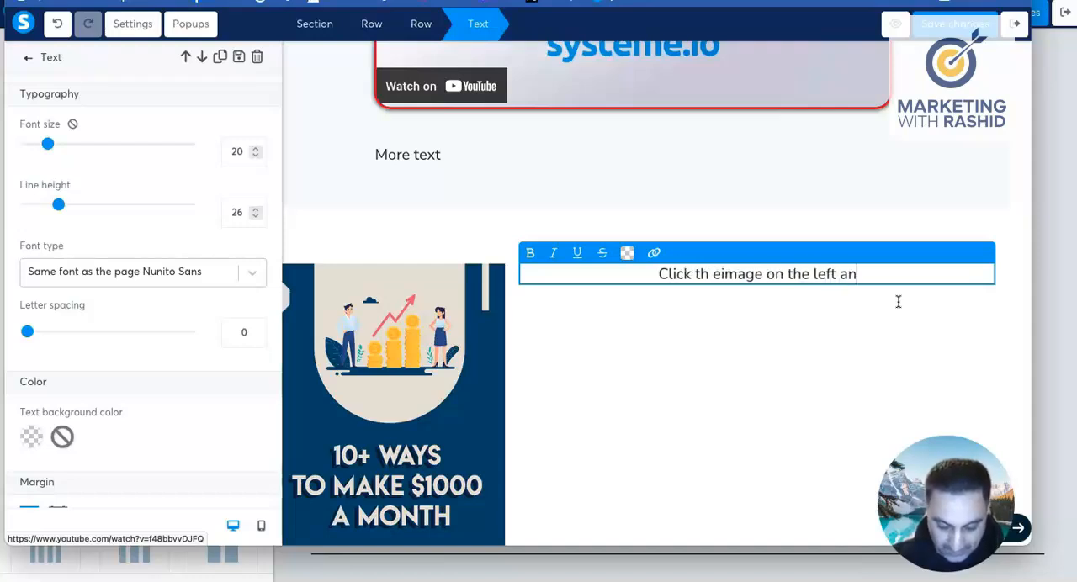
type("d gra")
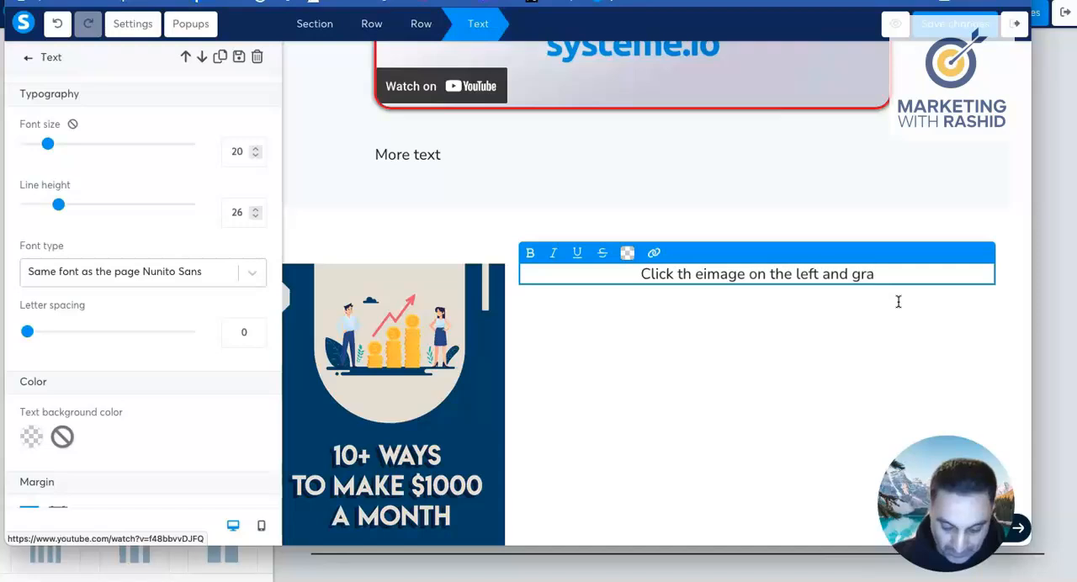
type("b your")
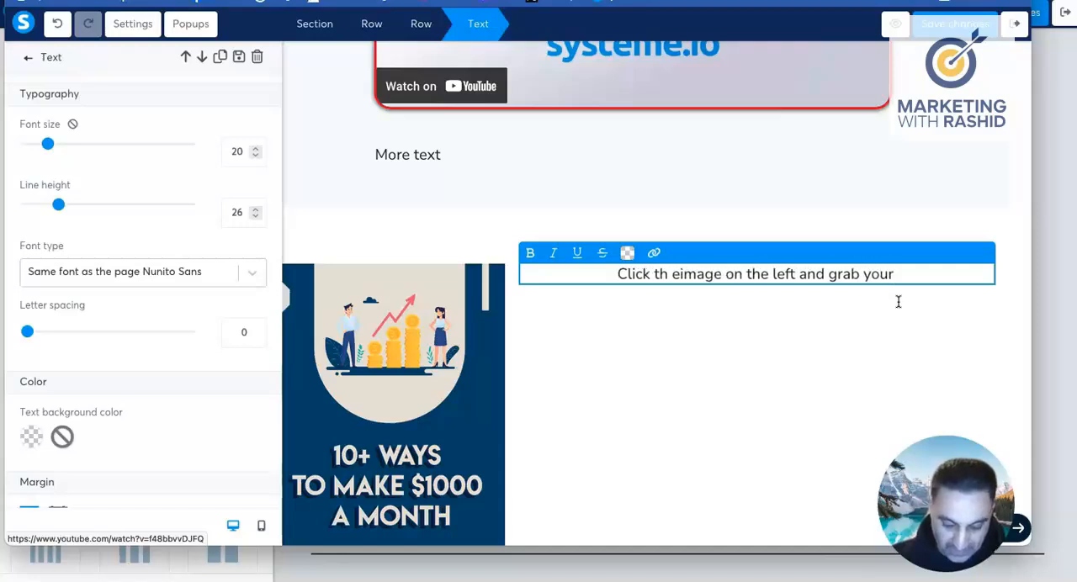
type(" ebook")
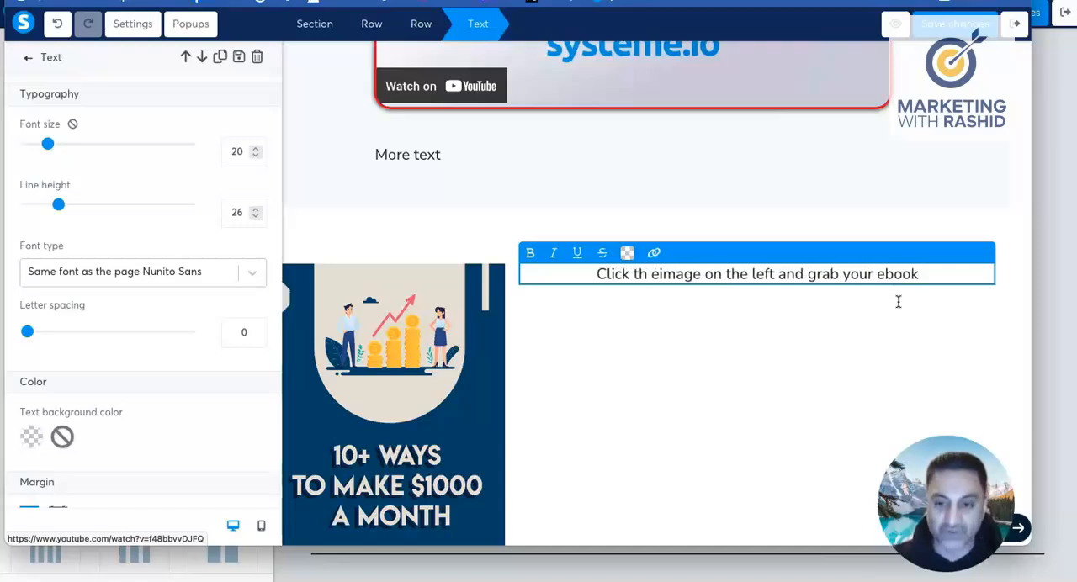
Step: Give the ebook row containing the cover image and text a pale grey-teal background colour, C0D8D6
left_click_drag(597, 271, 623, 293)
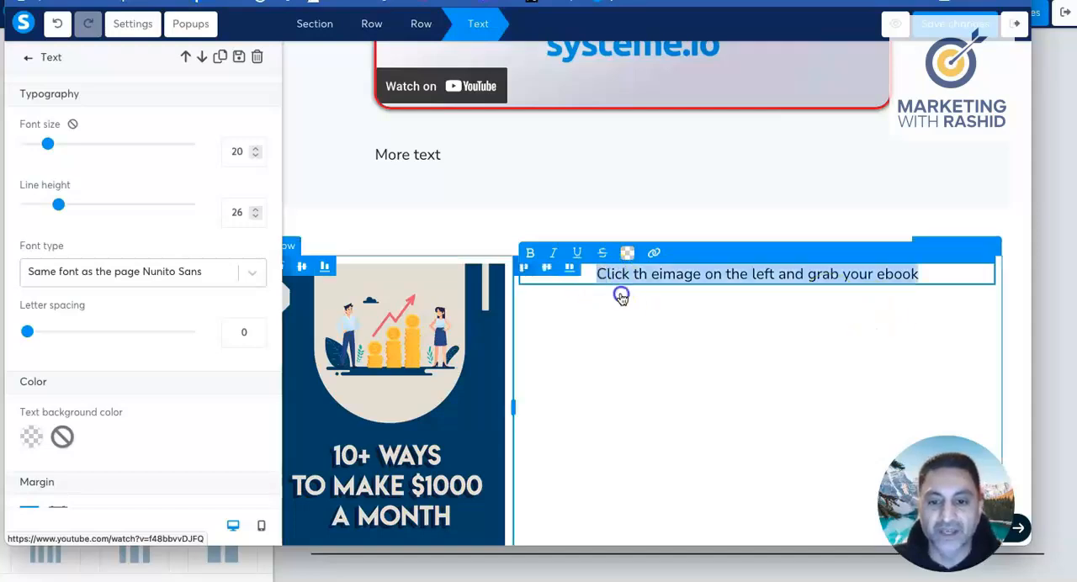
scroll(623, 291, "down", 1)
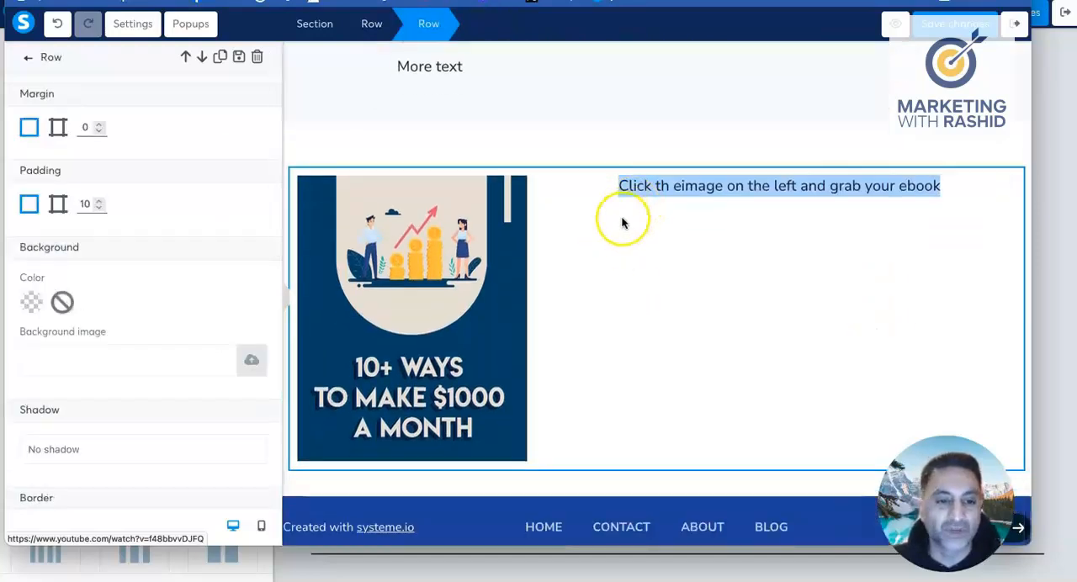
left_click(31, 303)
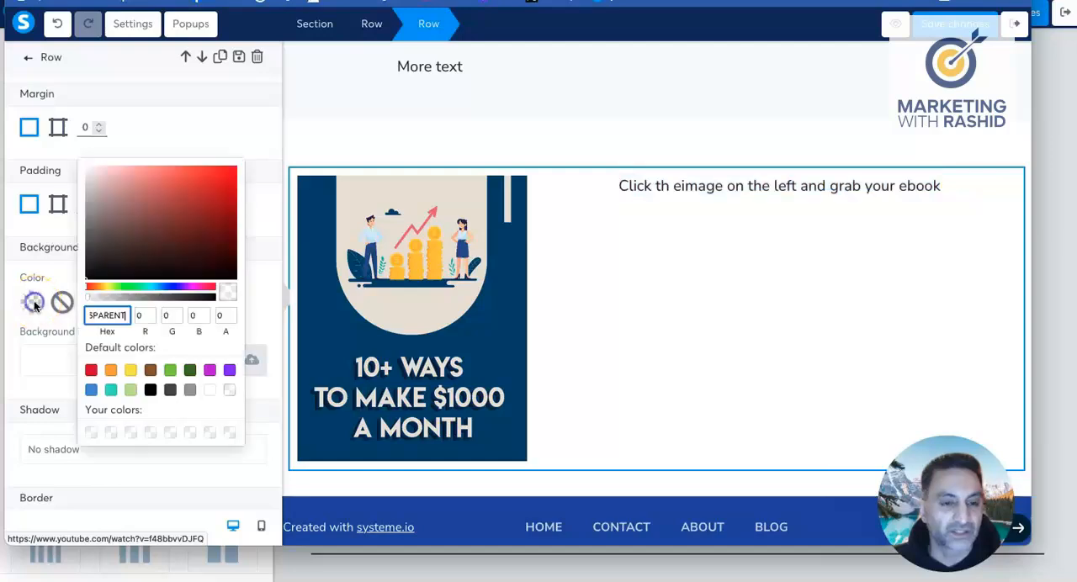
left_click_drag(185, 202, 208, 181)
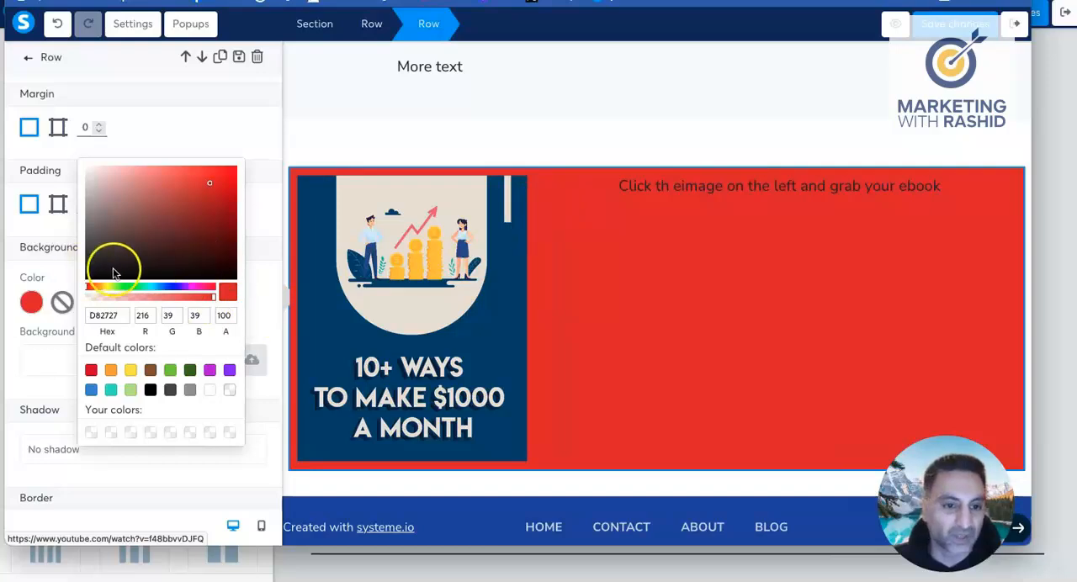
left_click(147, 287)
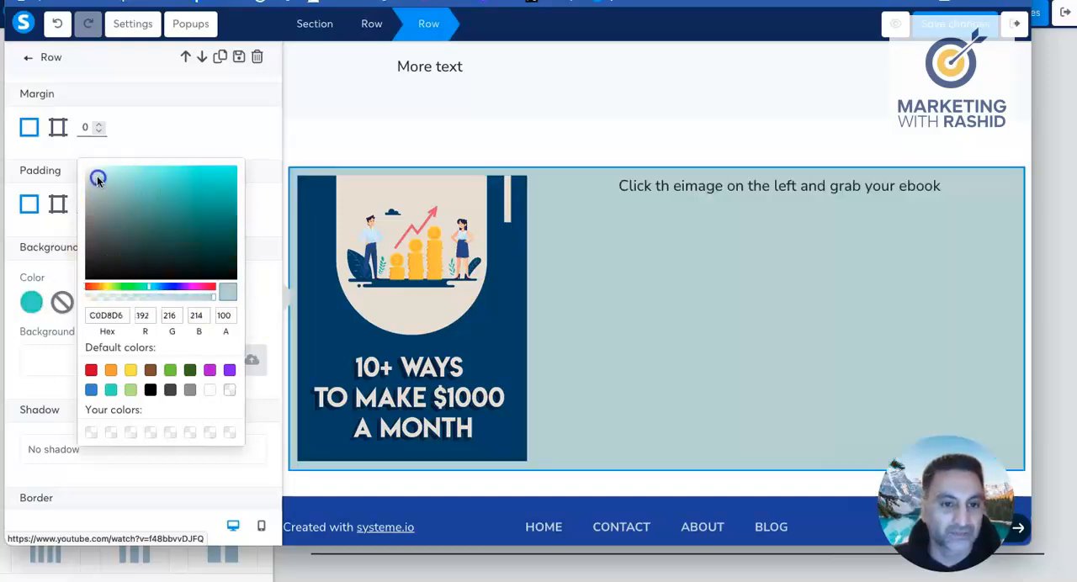
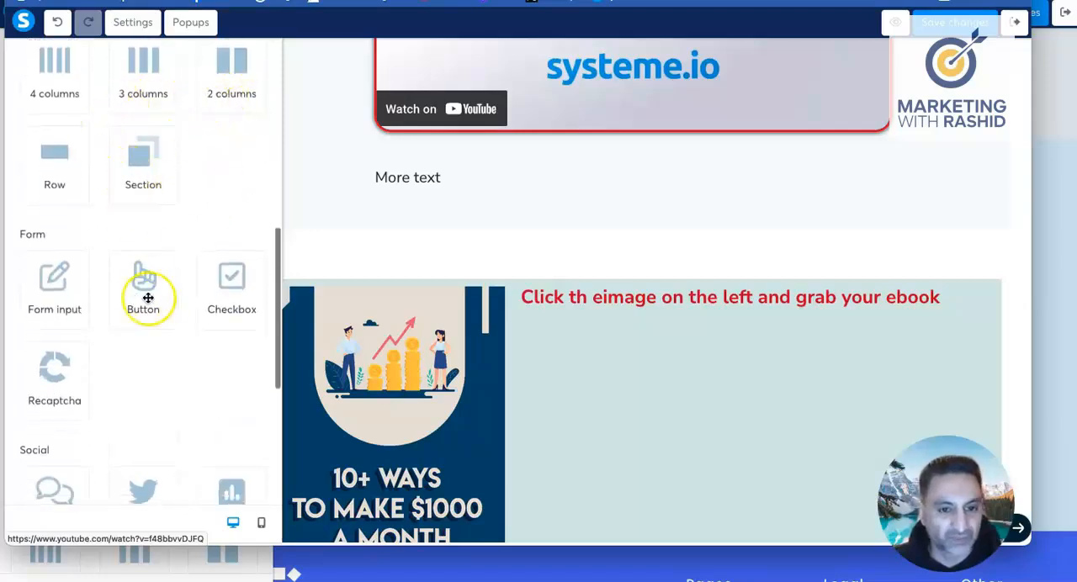
Step: Add a button element above the ebook row and change its button text to "Learn more"
left_click_drag(139, 297, 602, 273)
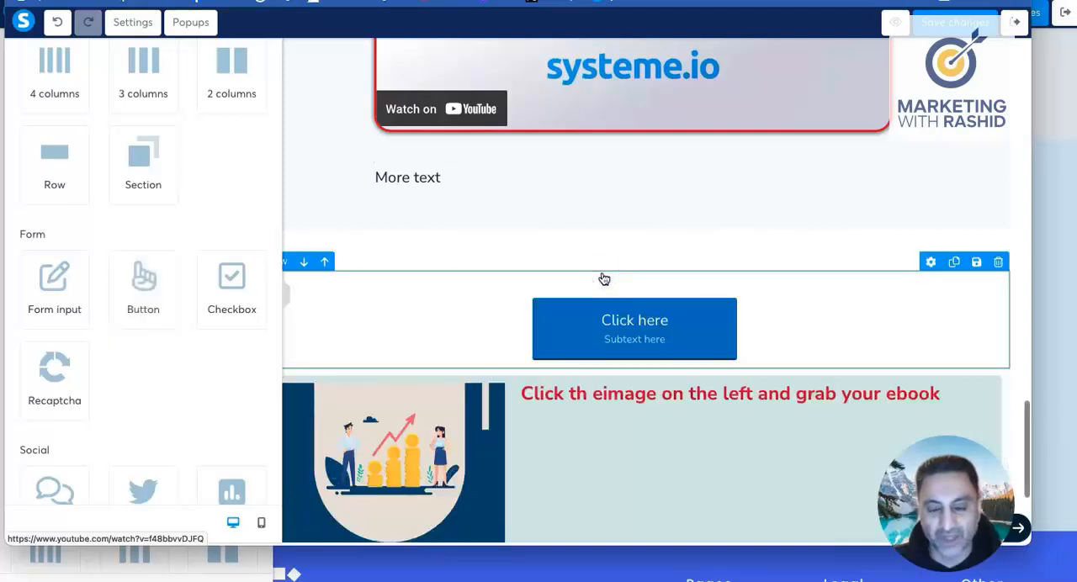
left_click(564, 333)
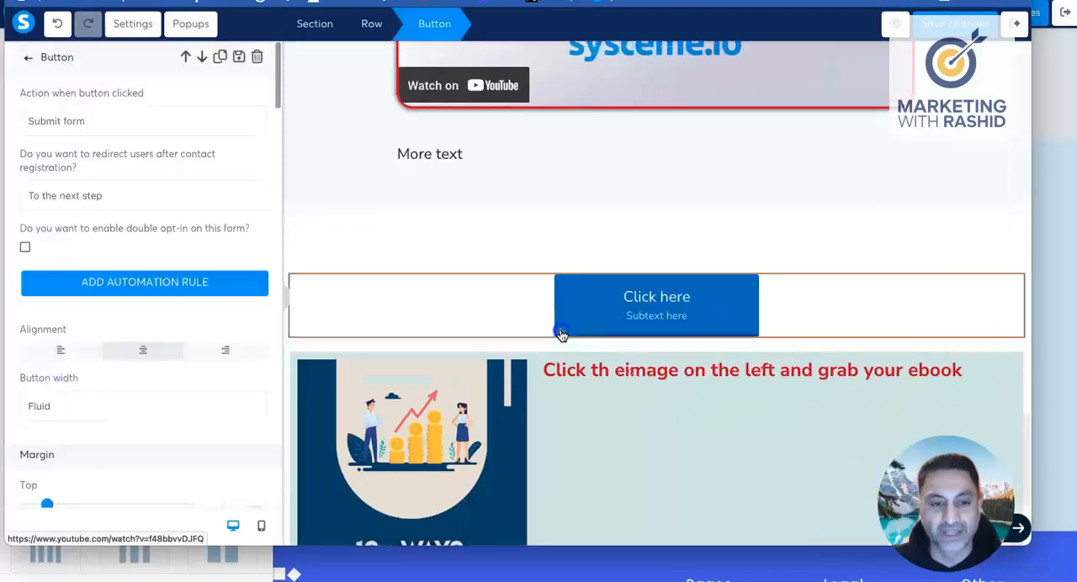
scroll(555, 333, "down", 1)
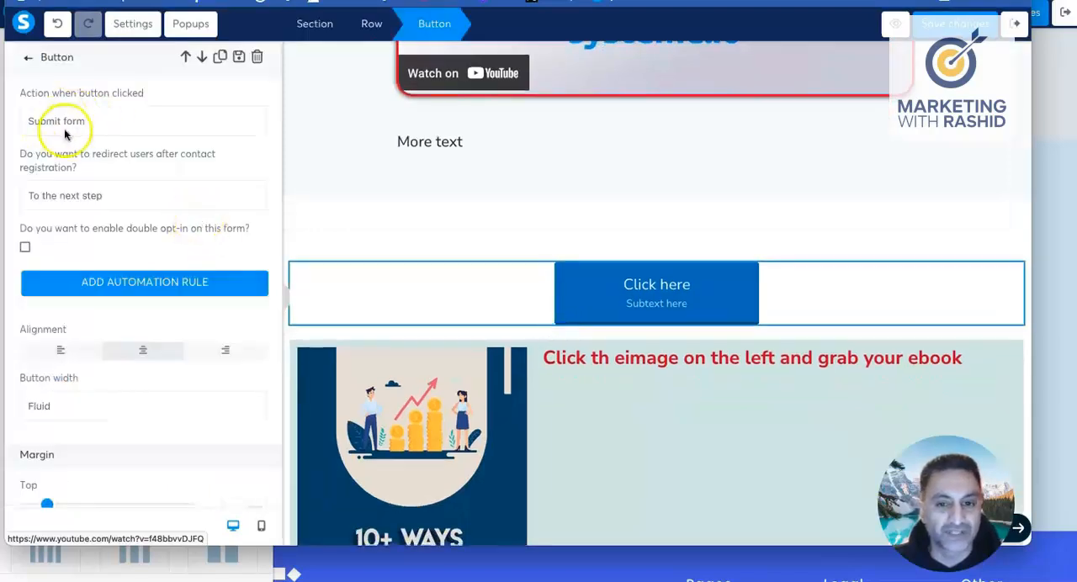
scroll(90, 235, "down", 1)
scroll(90, 235, "down", 6)
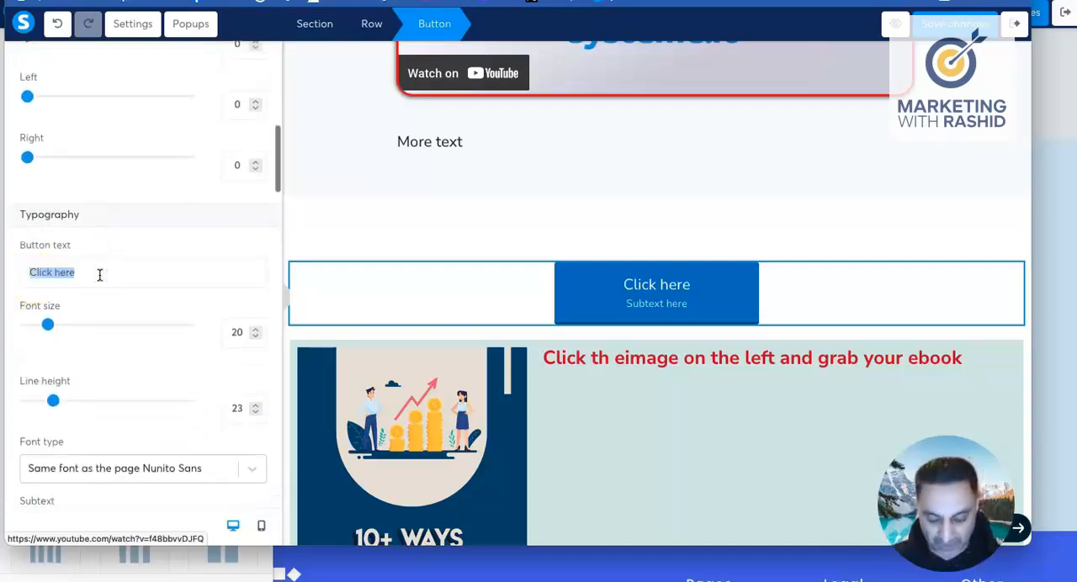
type("Learn")
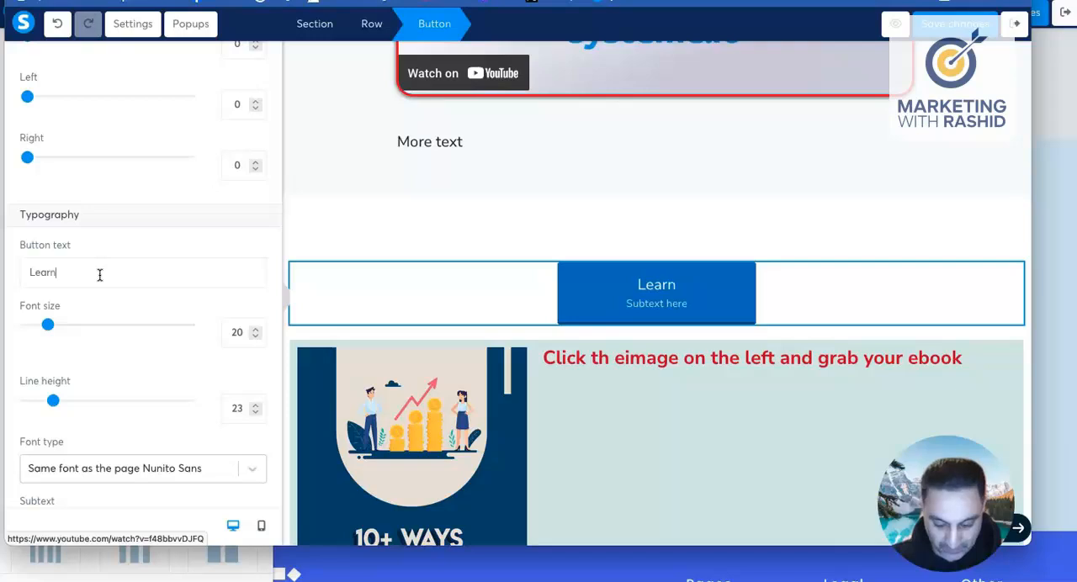
type(" more")
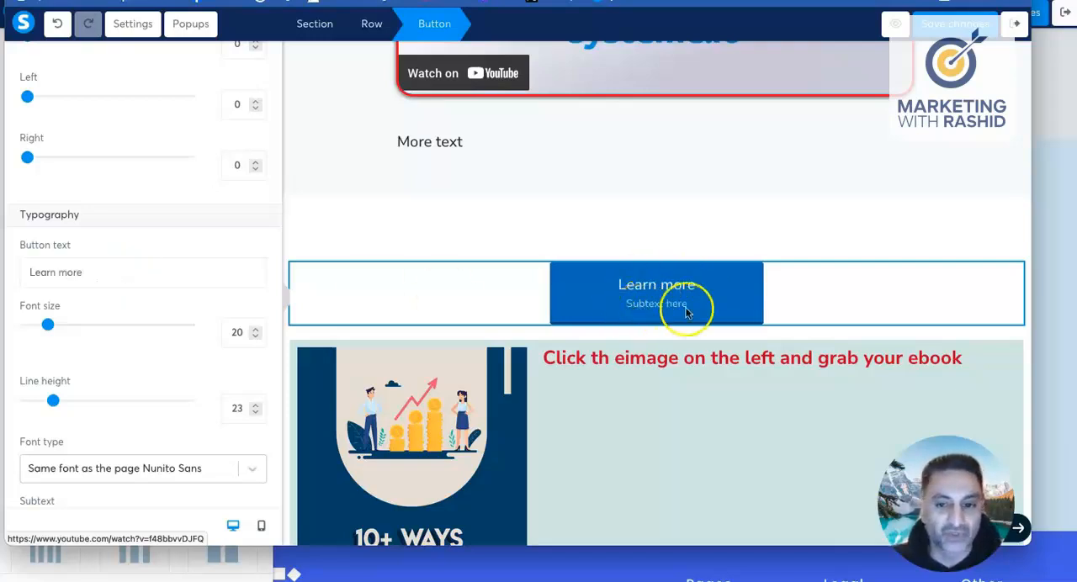
Step: Set the Learn more button's font size to 26 and its line height to 25
scroll(109, 280, "down", 1)
scroll(109, 280, "down", 1)
left_click_drag(48, 168, 60, 171)
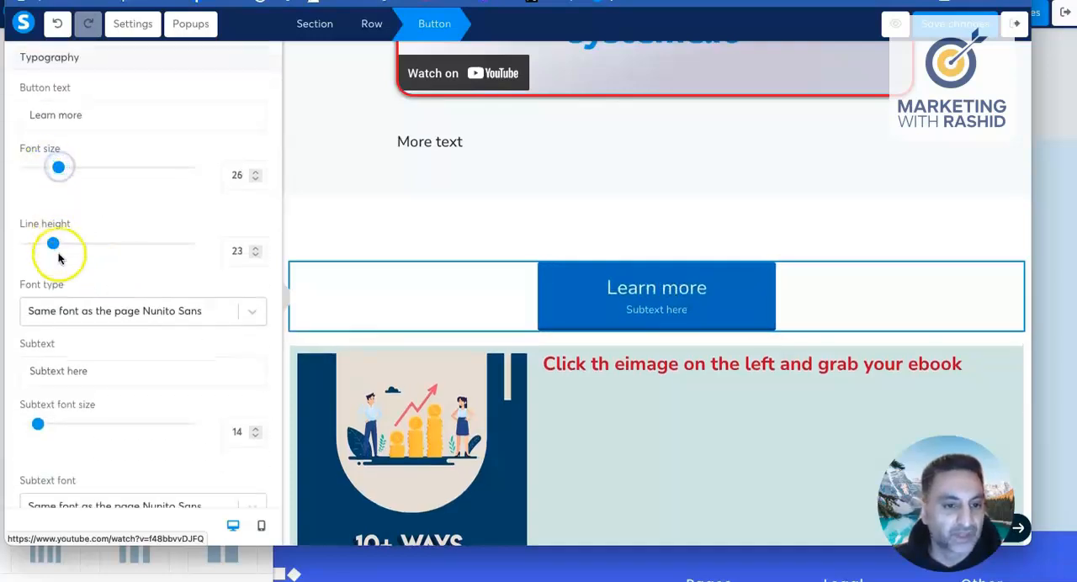
left_click_drag(55, 245, 57, 244)
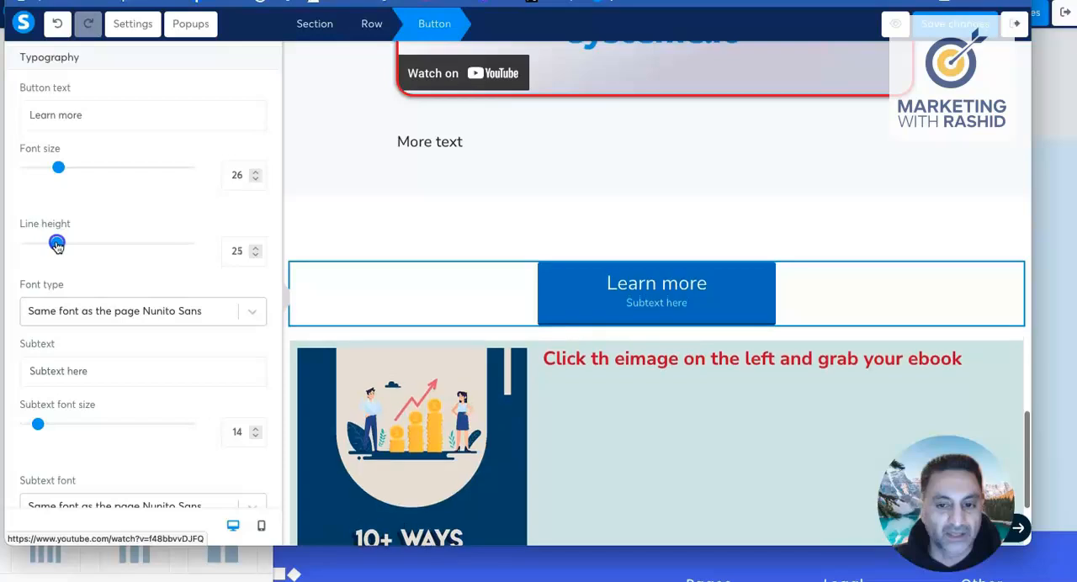
Step: Remove the placeholder subtext from the Learn more button
scroll(92, 291, "down", 1)
left_click(83, 343)
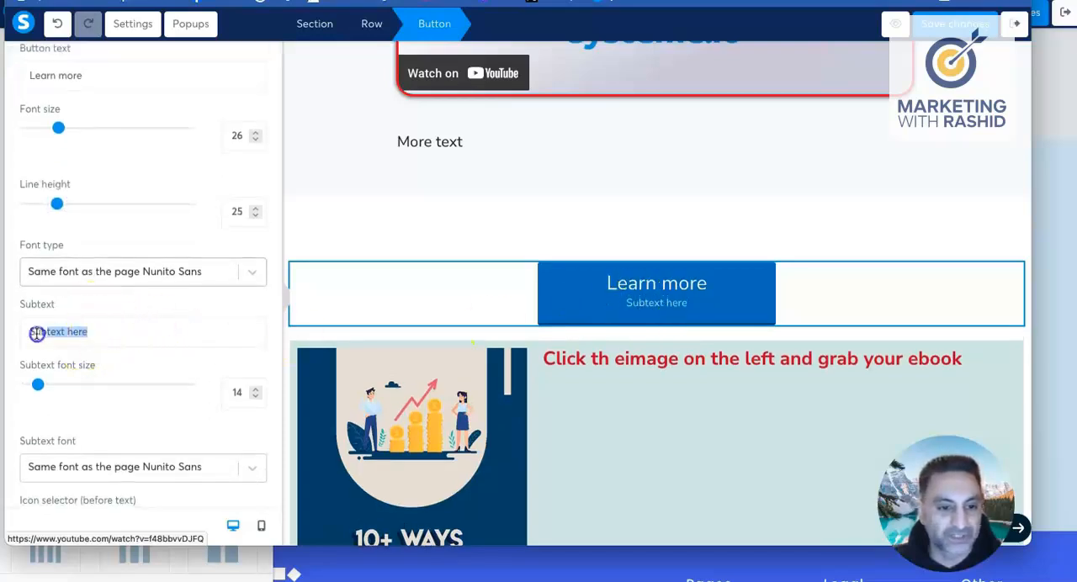
key("BackSpace")
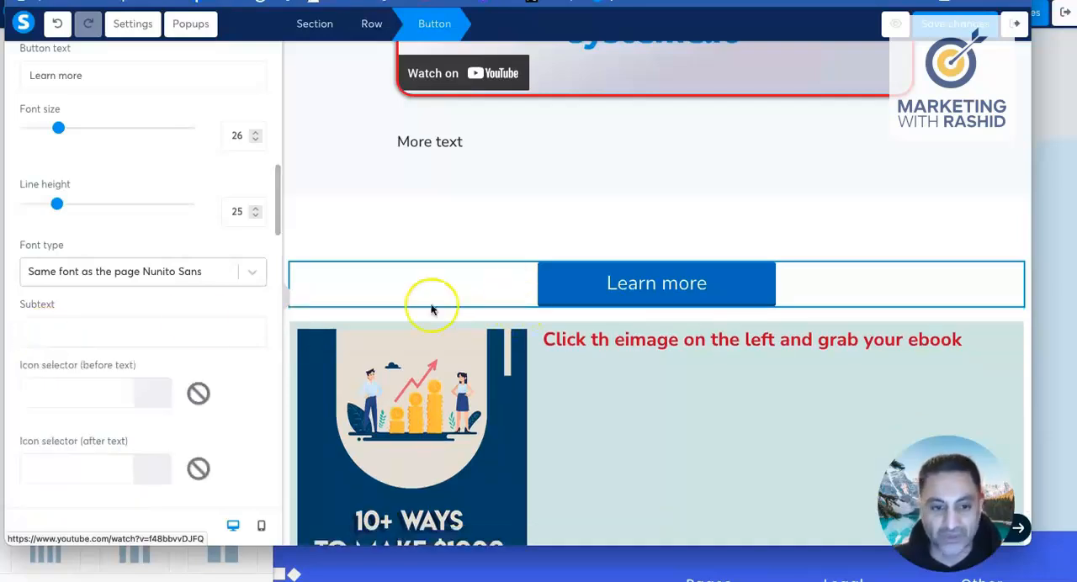
Step: Keep the Learn more button's action as Submit form and set its redirection to a custom URL
scroll(97, 321, "up", 5)
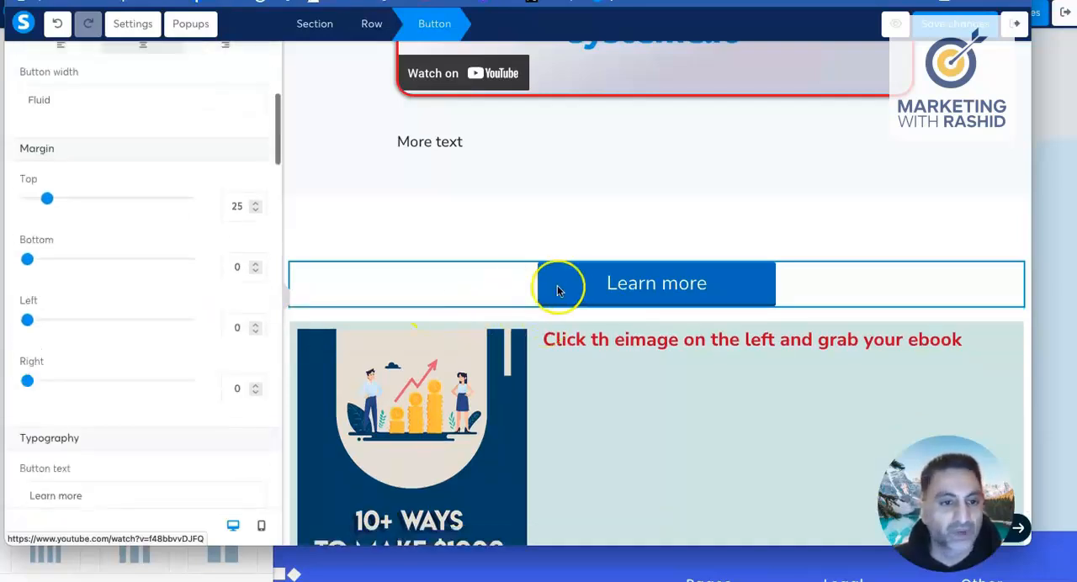
scroll(161, 279, "up", 4)
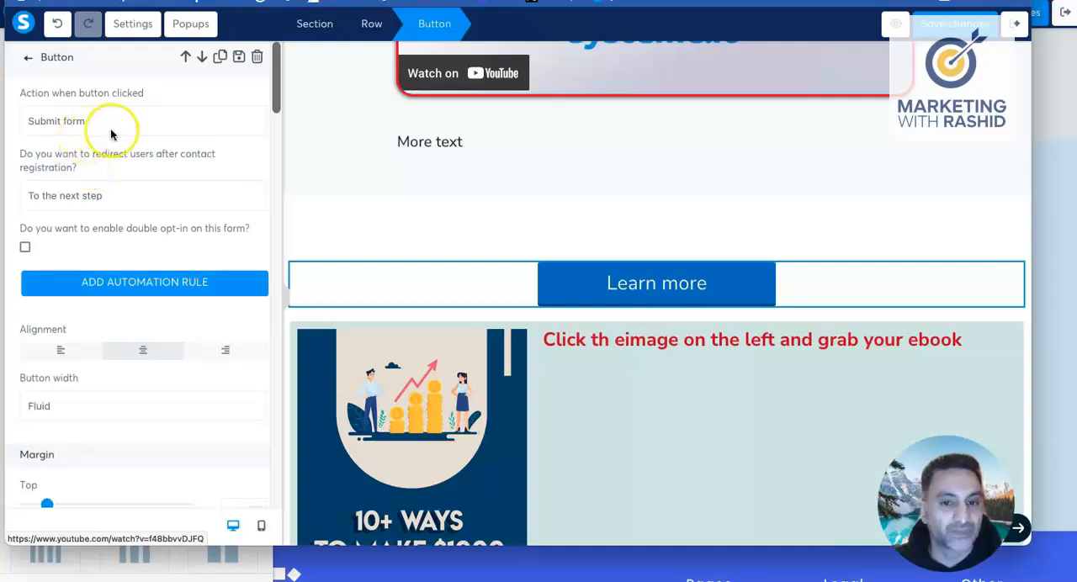
left_click(565, 283)
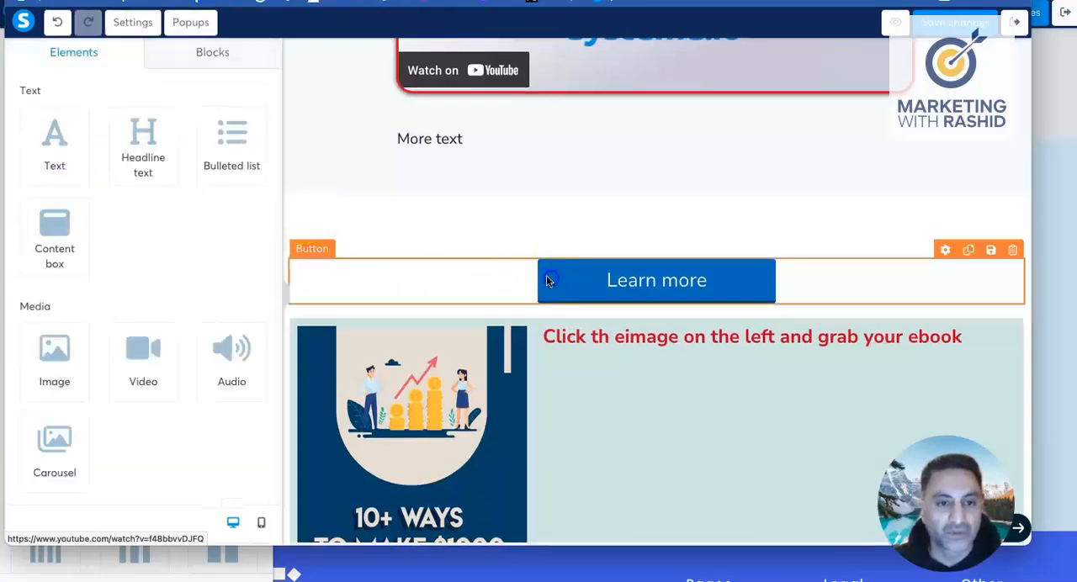
left_click(548, 278)
left_click(93, 122)
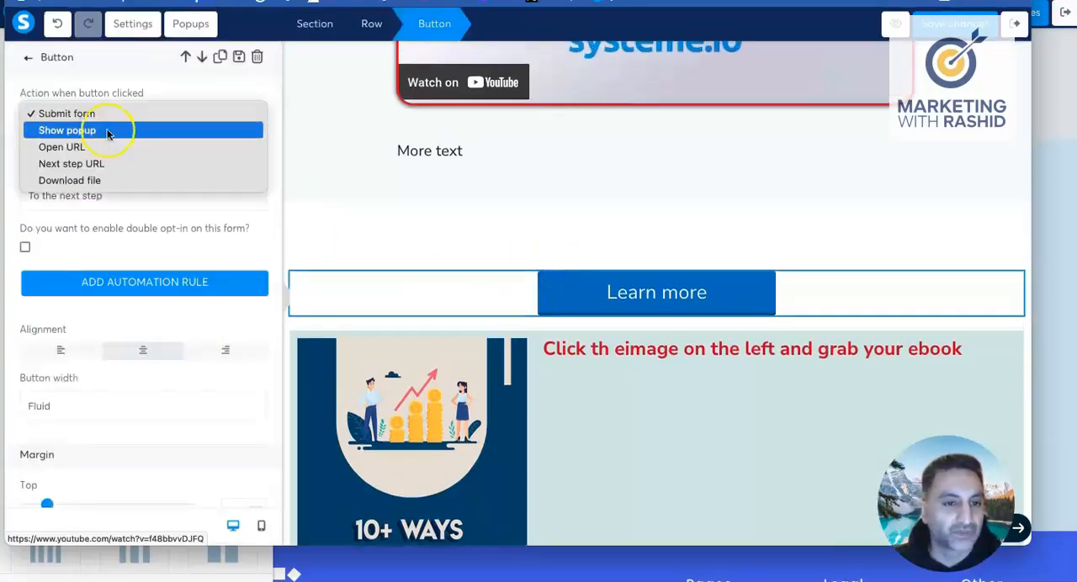
left_click(111, 116)
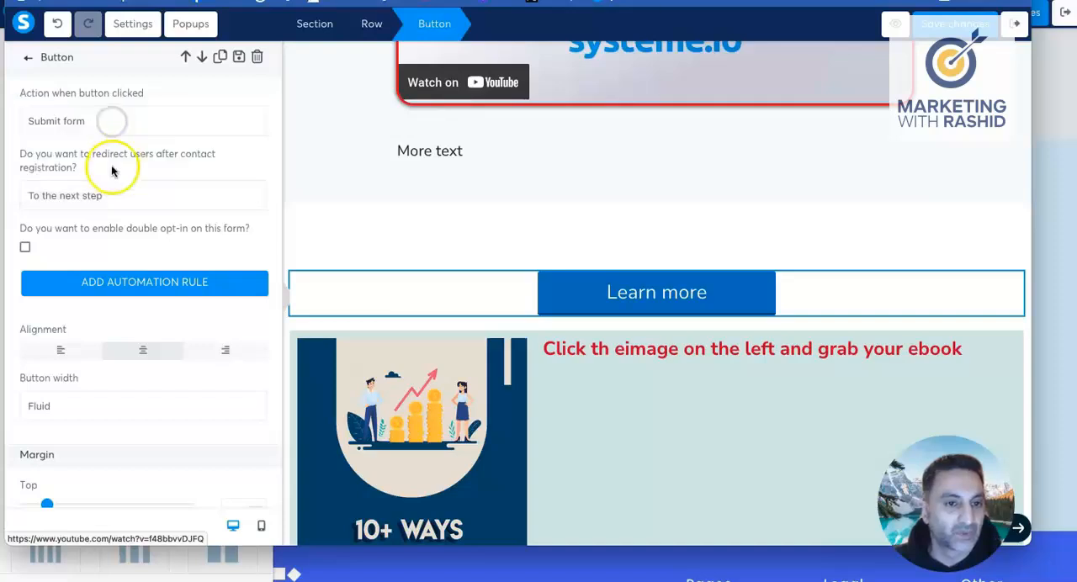
left_click(123, 195)
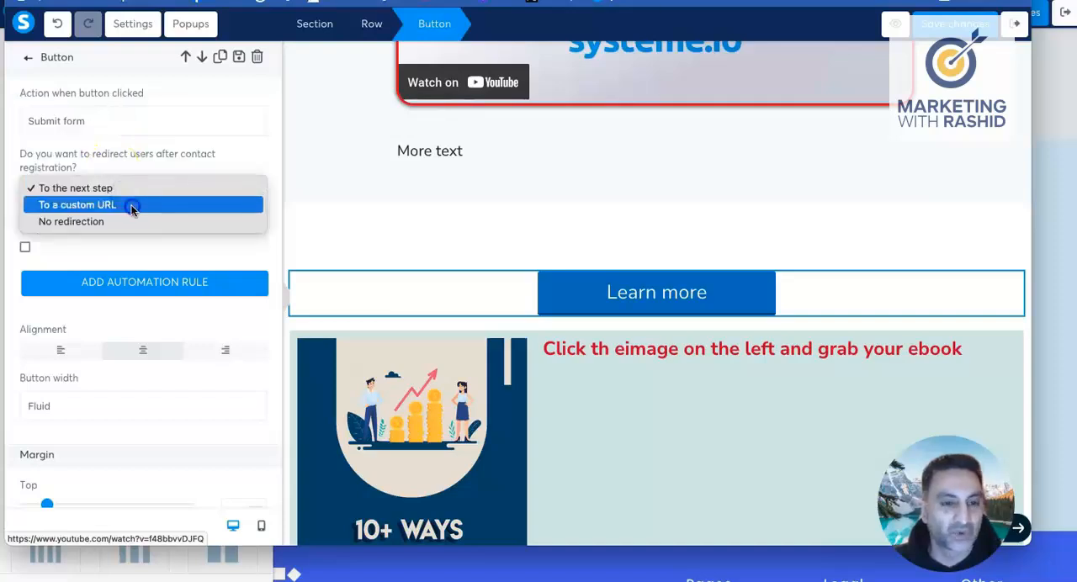
left_click(132, 206)
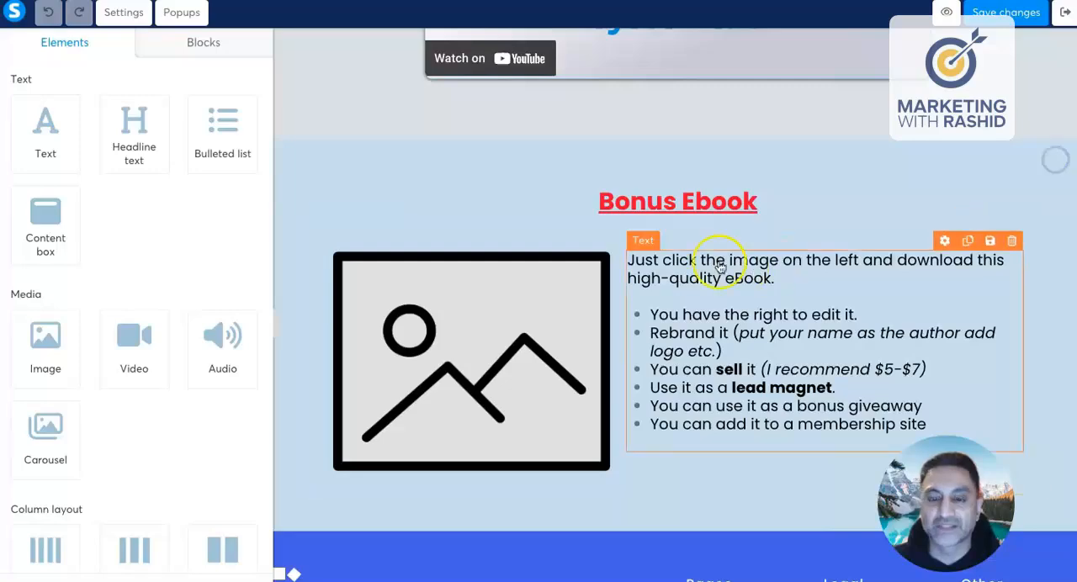
Step: Review the finished "Build A Buyer's List" example page, examining its video sections, buttons and Bonus Ebook area
scroll(716, 264, "up", 20)
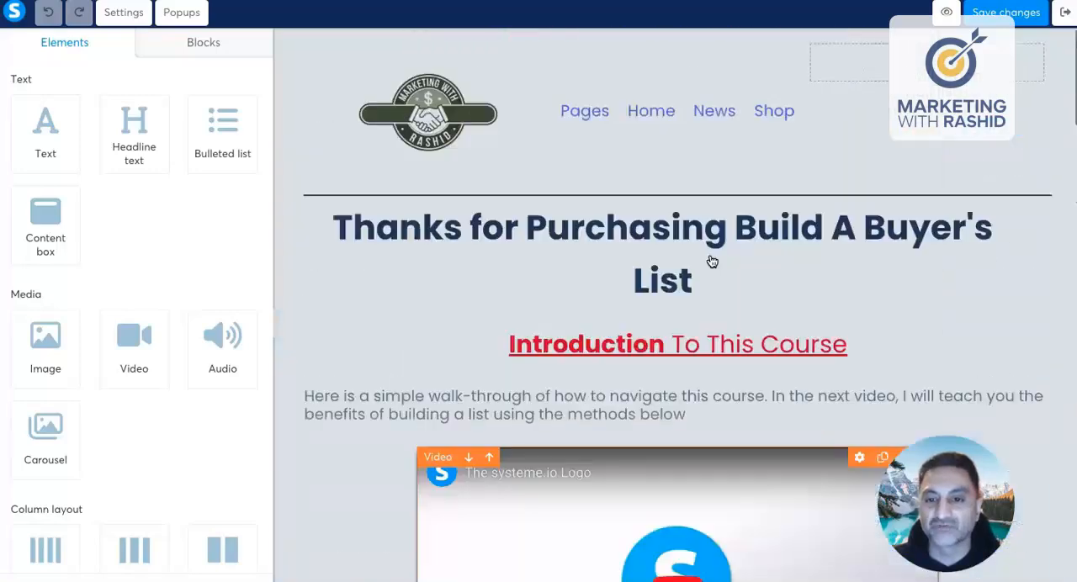
scroll(712, 262, "down", 20)
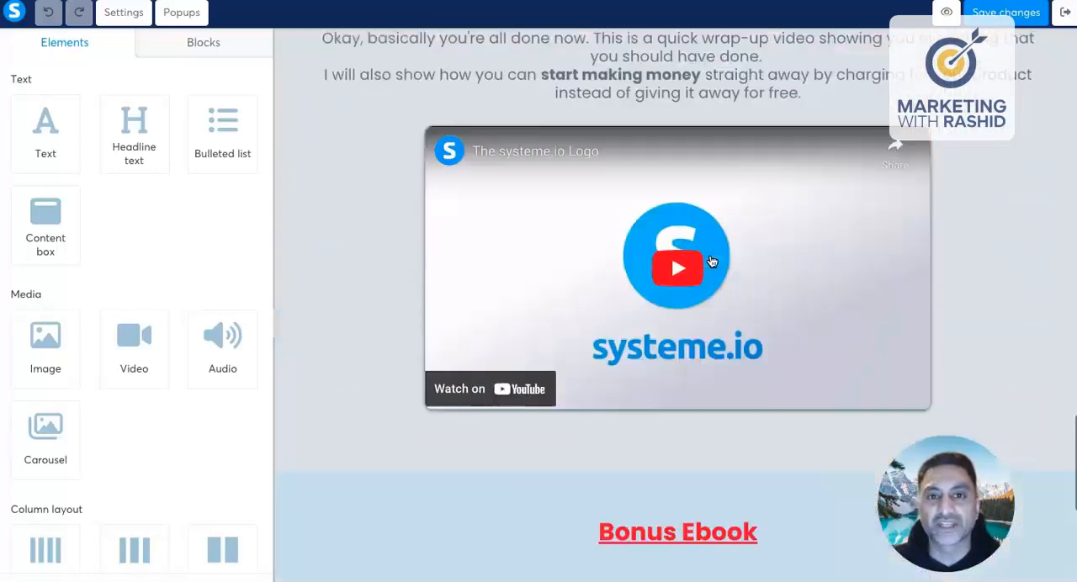
scroll(712, 262, "down", 7)
scroll(712, 262, "up", 9)
scroll(712, 262, "down", 8)
scroll(712, 261, "up", 14)
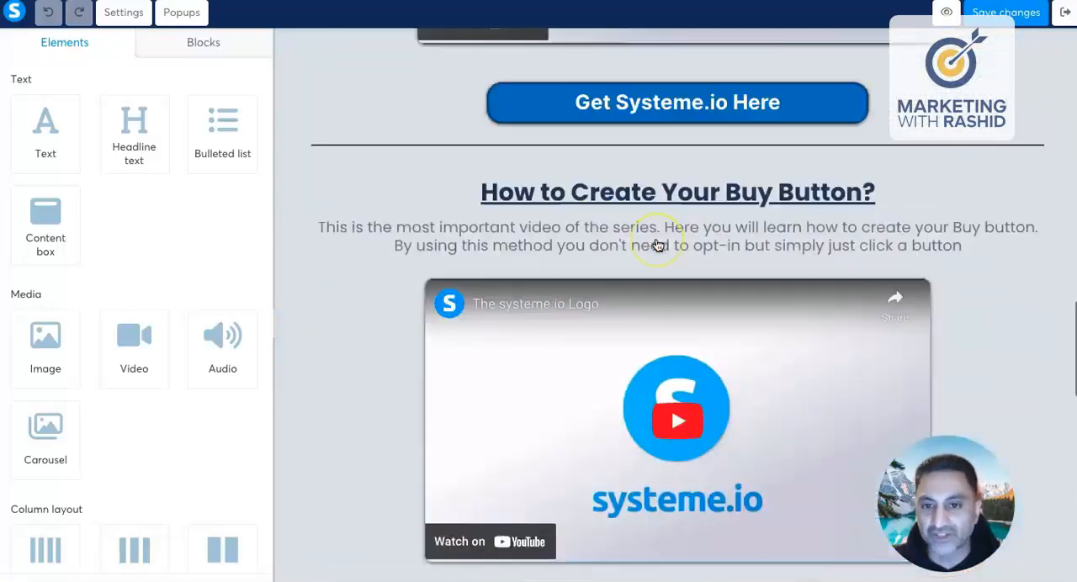
scroll(658, 245, "up", 15)
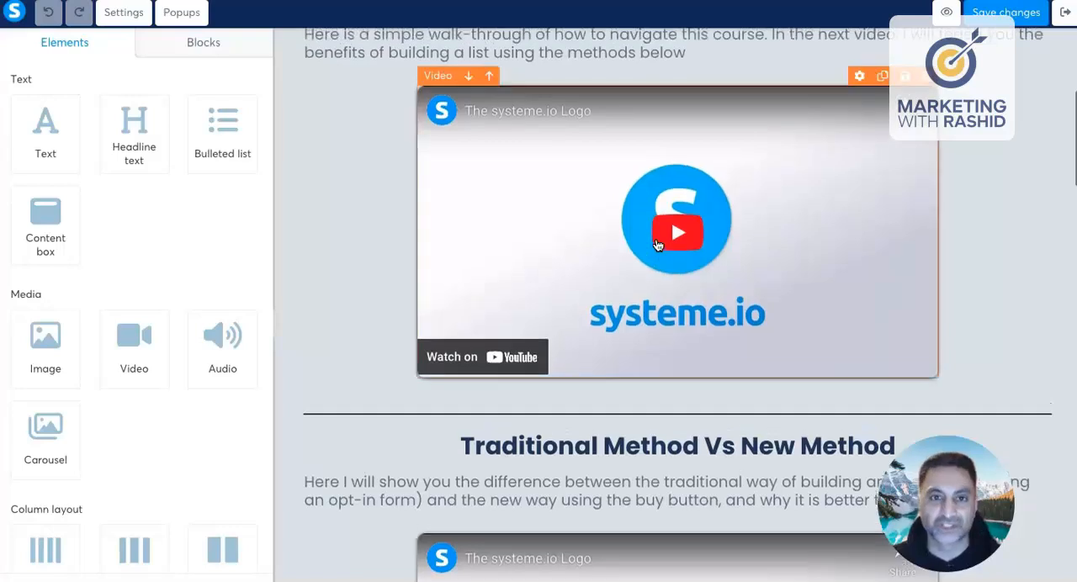
left_click(986, 206)
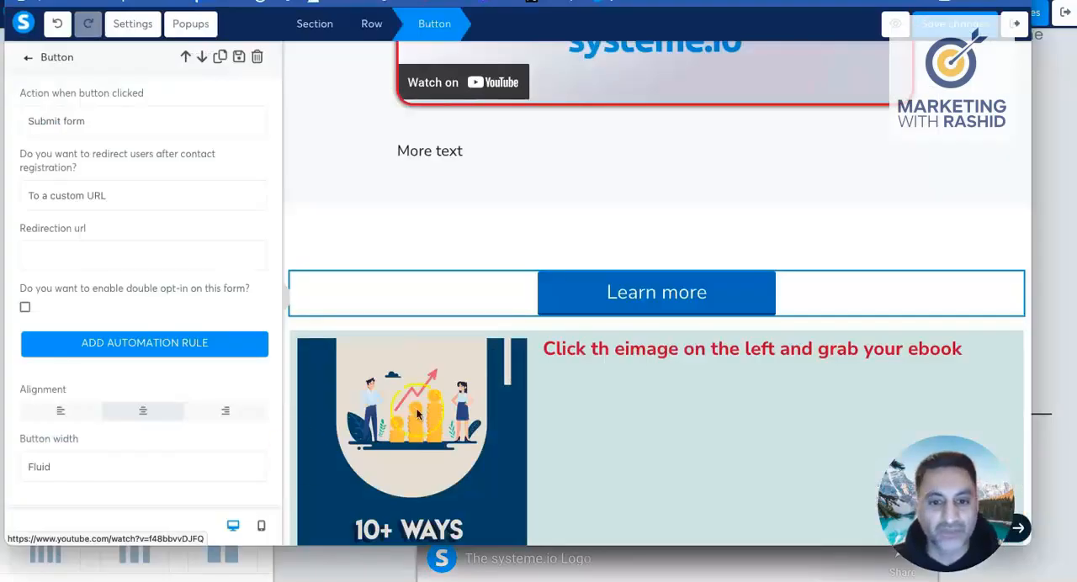
Step: Save the thank-you page and check its preview from the heading to the ebook row, closing the preview notice, and return to the editor
left_click(954, 22)
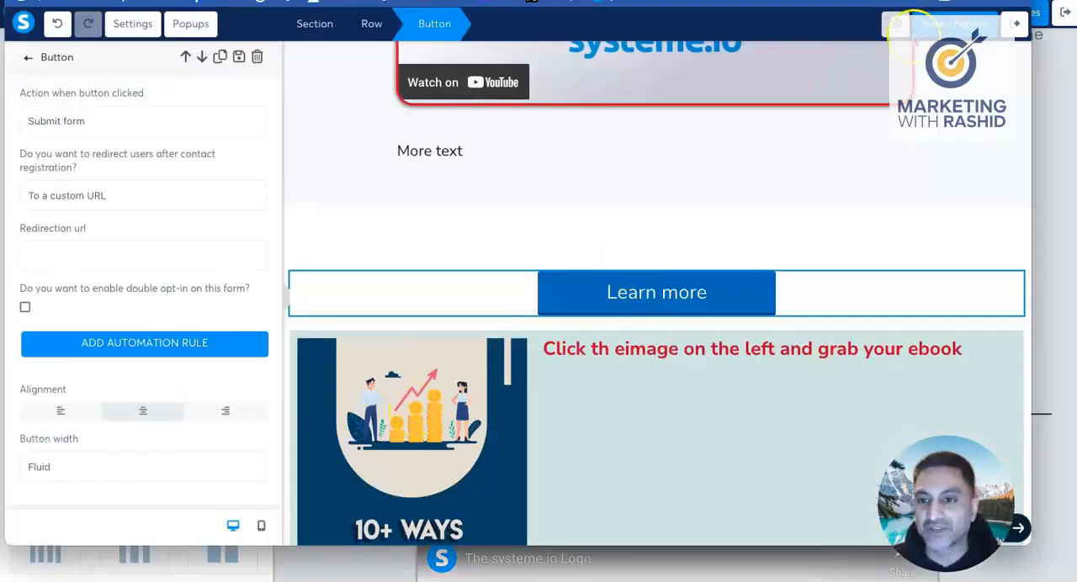
left_click(897, 27)
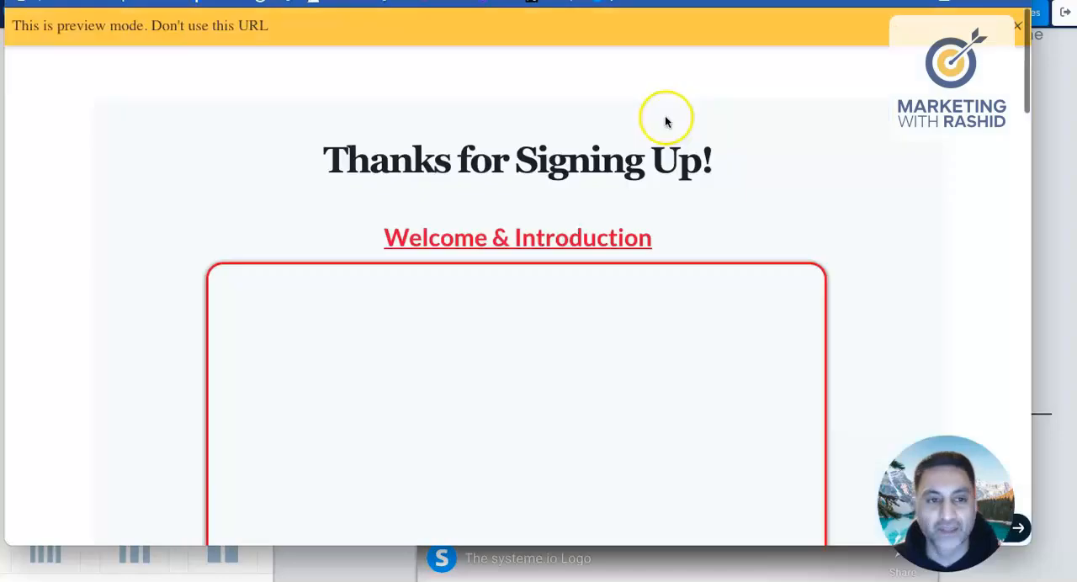
scroll(670, 119, "down", 1)
scroll(669, 119, "up", 1)
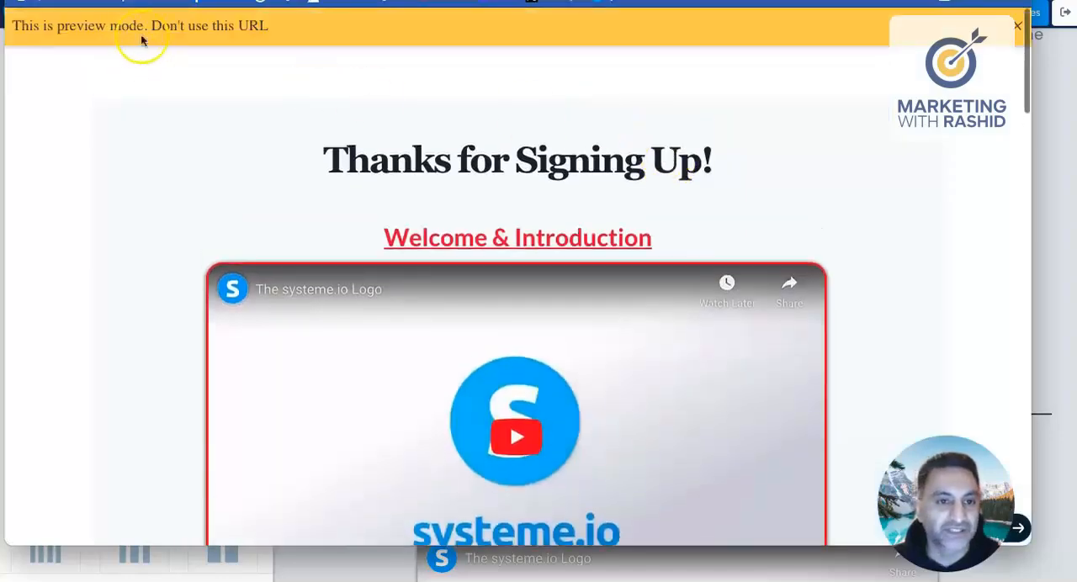
left_click(1016, 26)
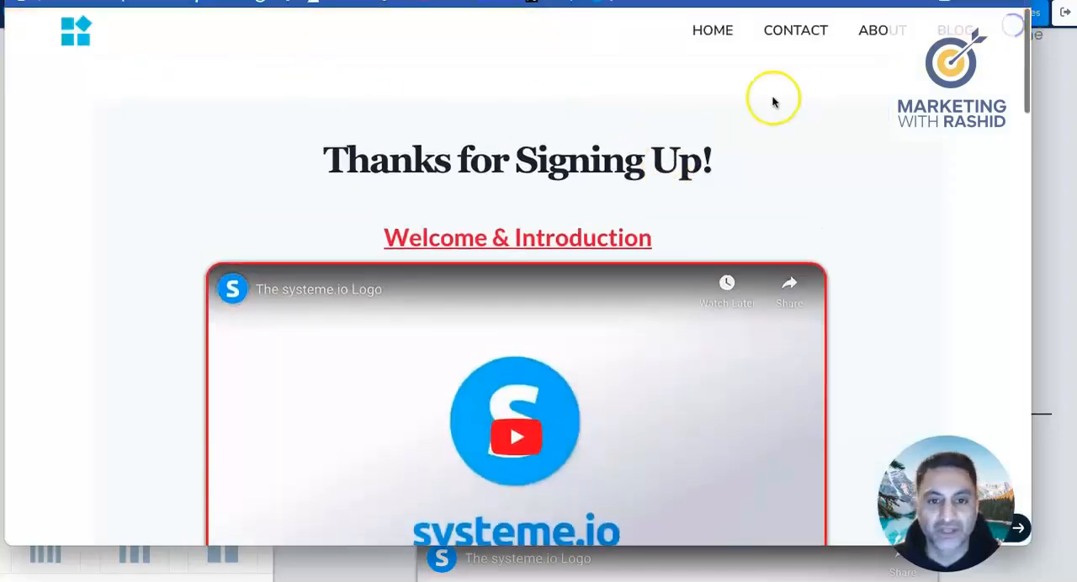
scroll(769, 101, "down", 3)
scroll(772, 102, "down", 13)
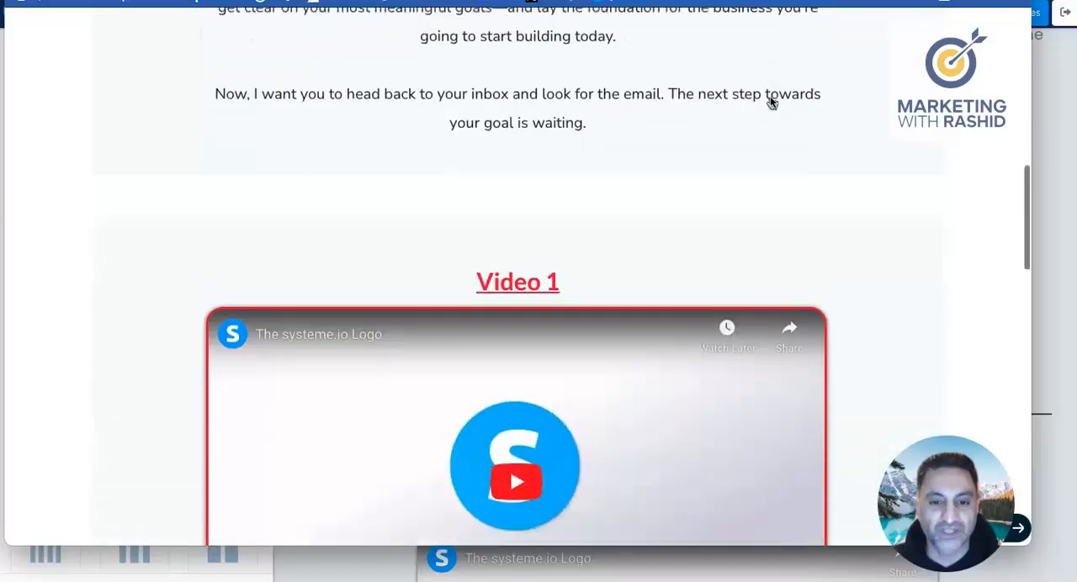
scroll(772, 103, "down", 8)
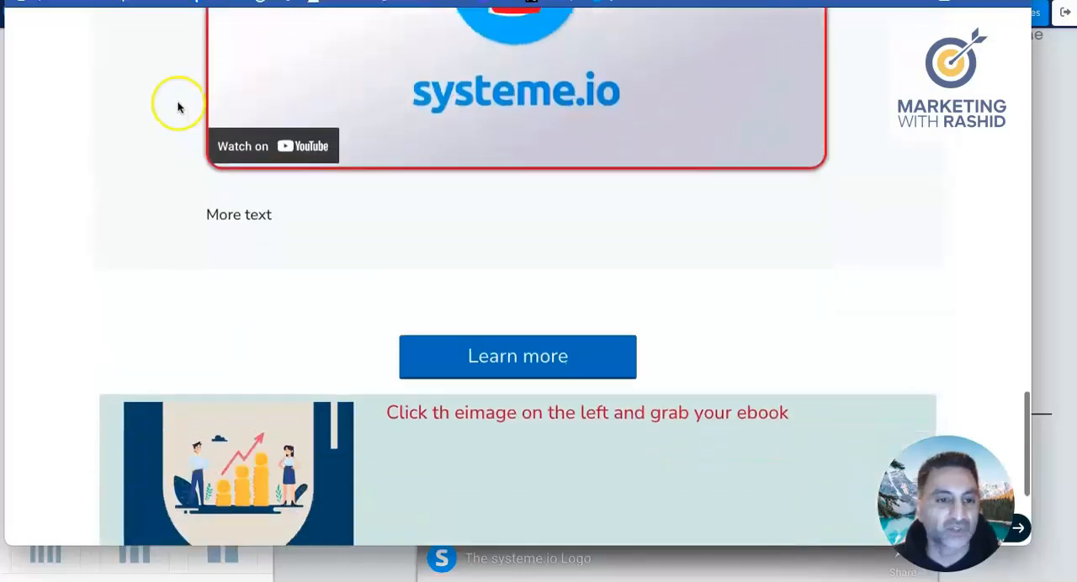
scroll(928, 271, "up", 9)
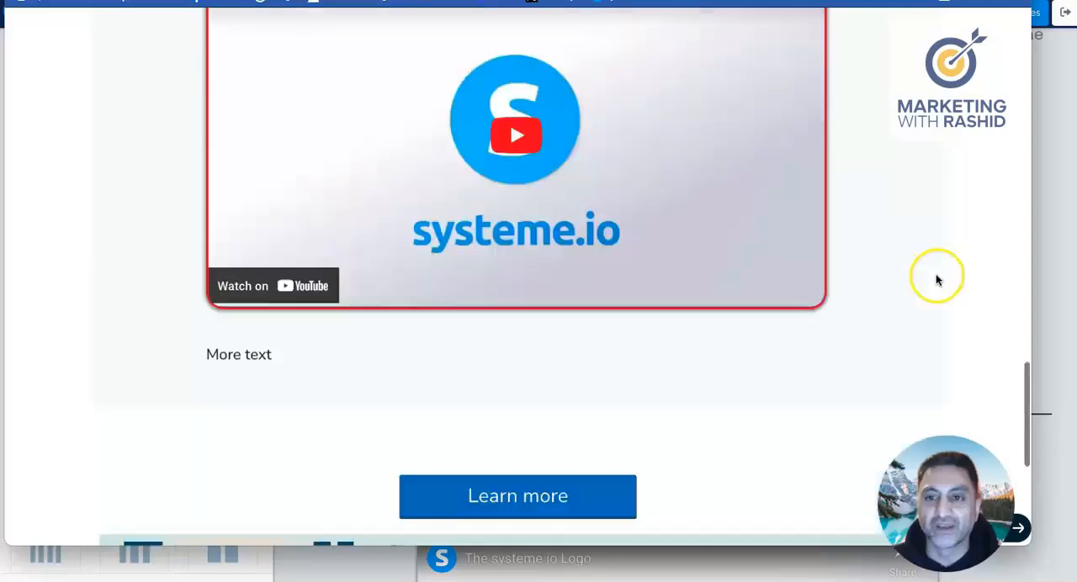
scroll(926, 272, "up", 4)
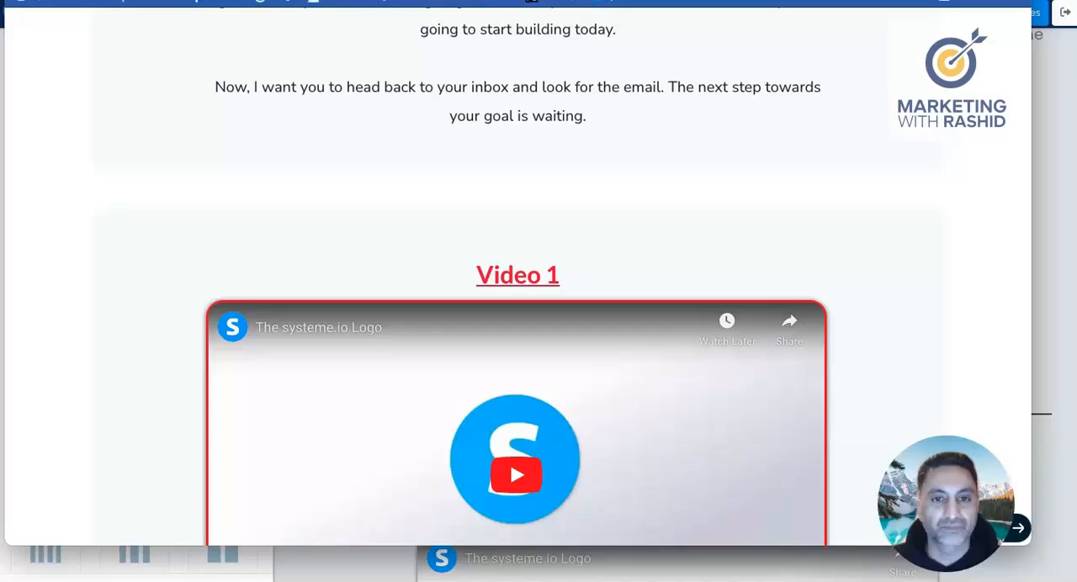
left_click(454, 1)
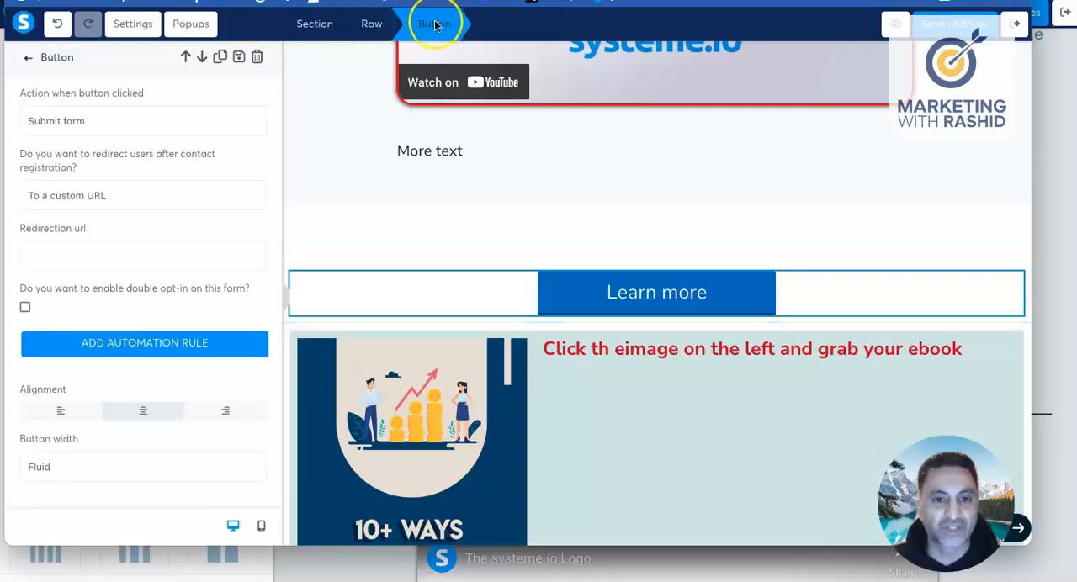
Step: Give the section containing the Learn more button and ebook row a salmon-pink background colour, E09B9B
left_click(324, 28)
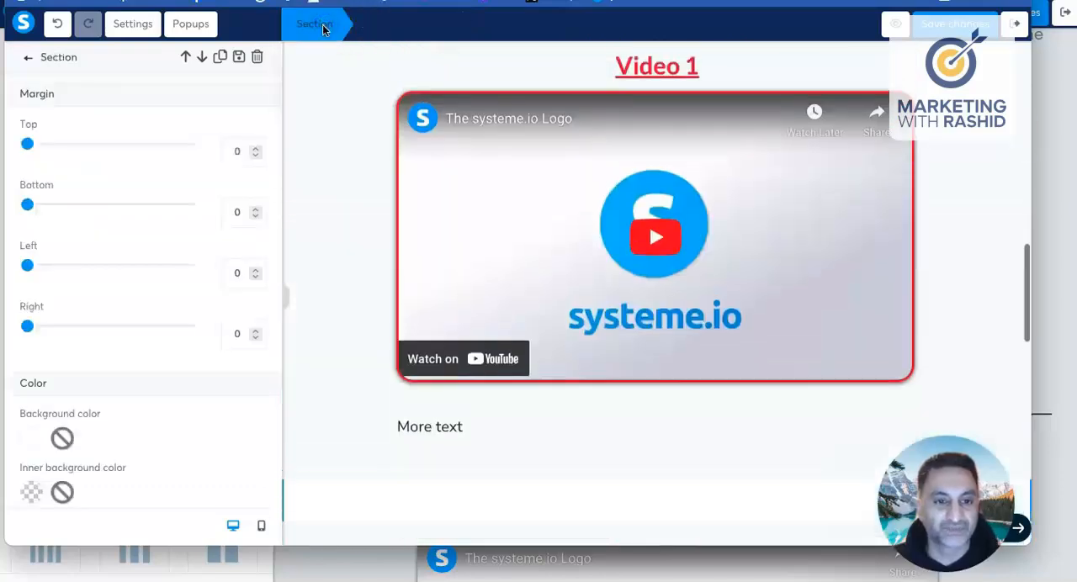
scroll(76, 320, "down", 1)
scroll(80, 320, "down", 1)
left_click(31, 318)
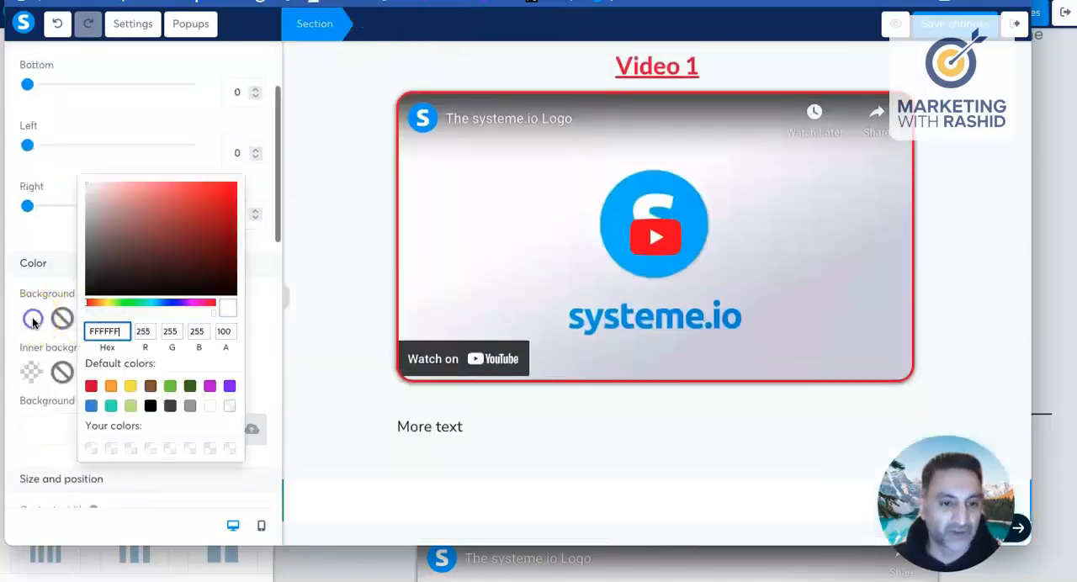
left_click(132, 197)
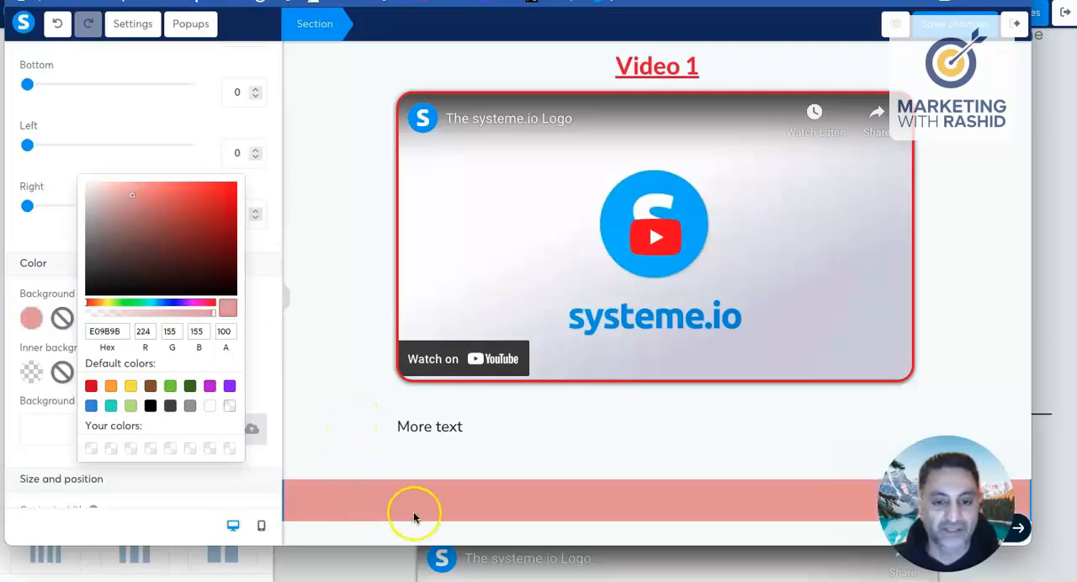
left_click(371, 439)
scroll(370, 436, "down", 4)
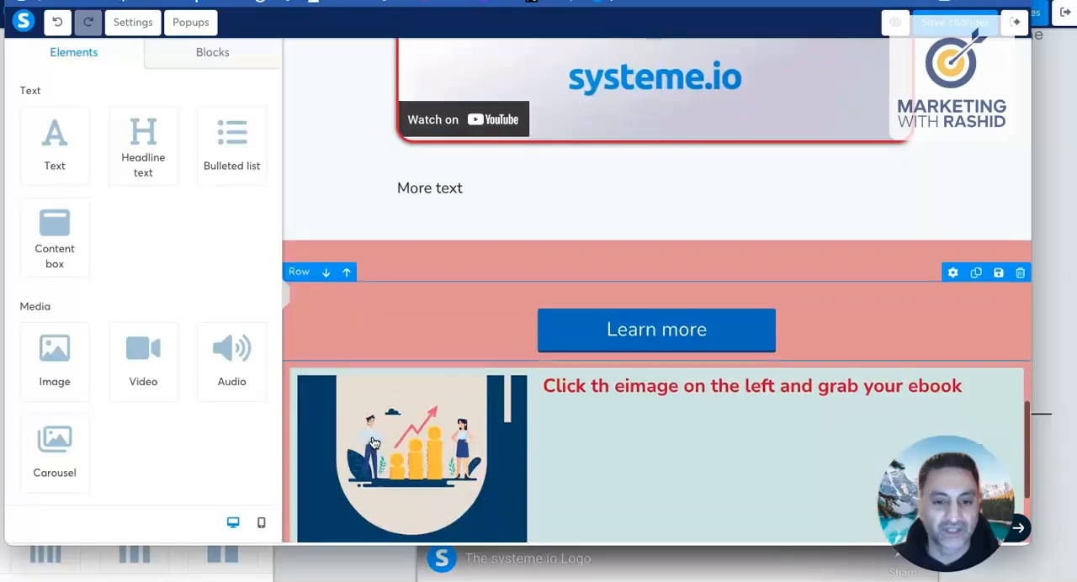
Step: Give the row containing the Thanks for Signing Up heading and Welcome & Introduction video a light turquoise background colour, CBF1F1
scroll(366, 429, "down", 3)
scroll(365, 425, "up", 15)
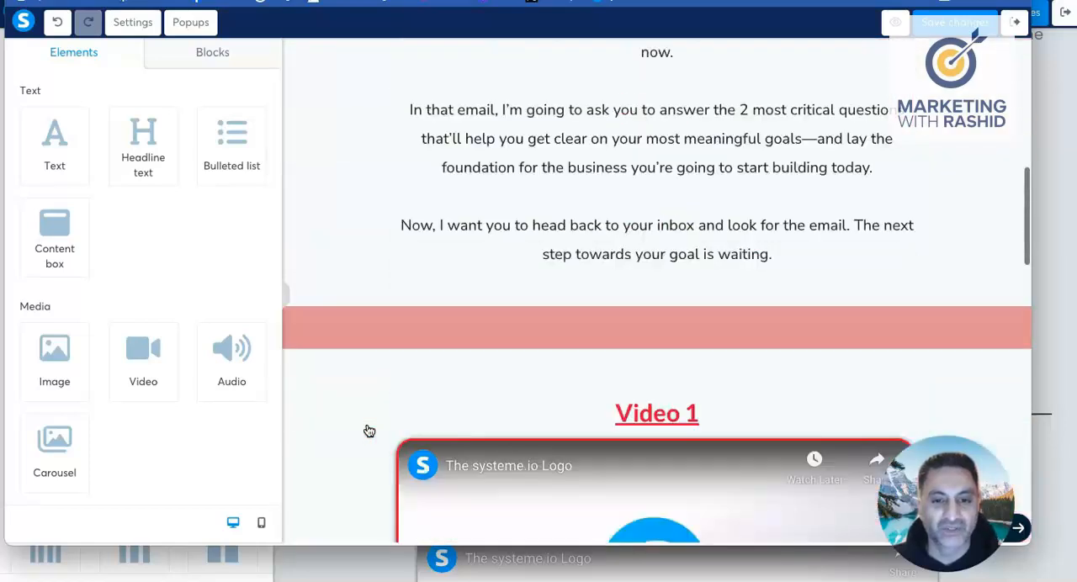
scroll(362, 416, "up", 3)
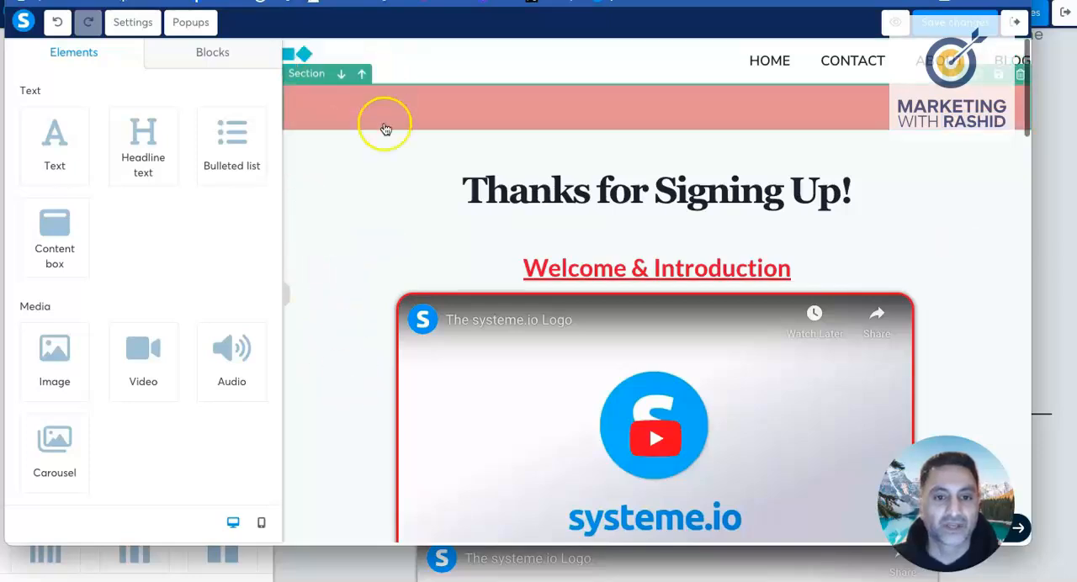
left_click(366, 192)
left_click(374, 29)
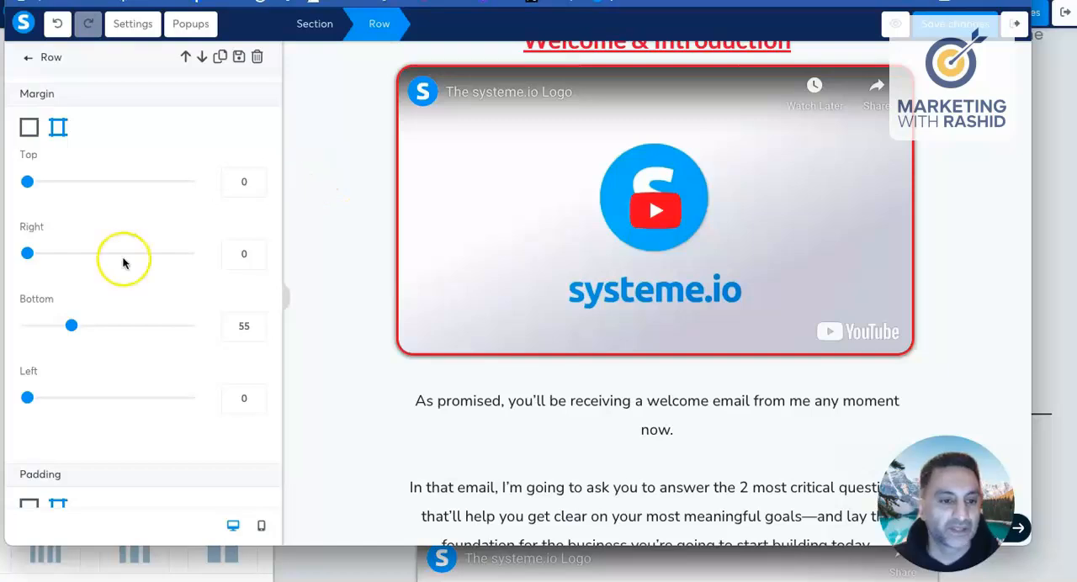
scroll(123, 264, "down", 4)
scroll(123, 264, "down", 4)
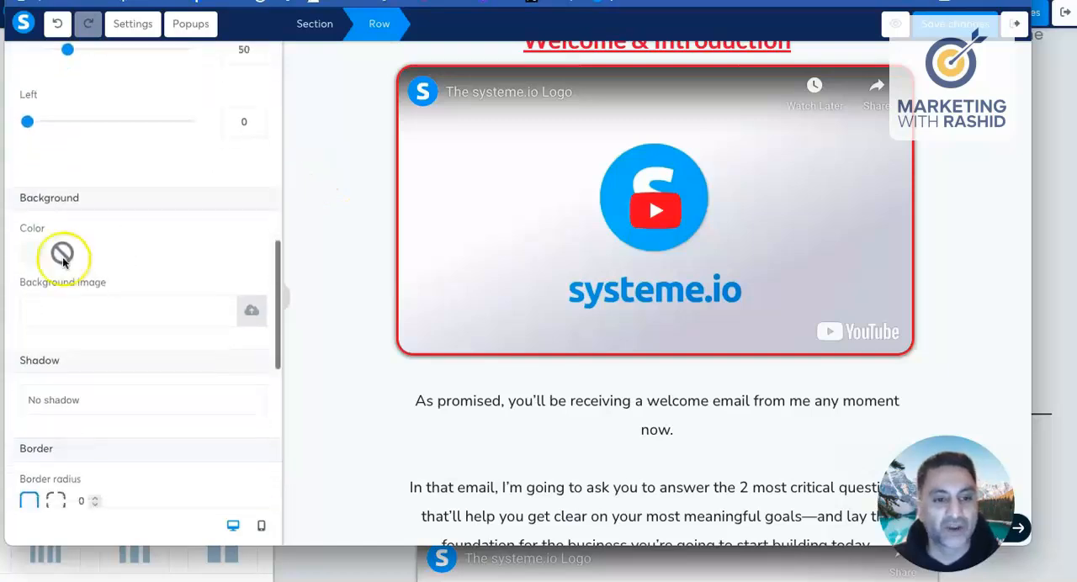
left_click(29, 254)
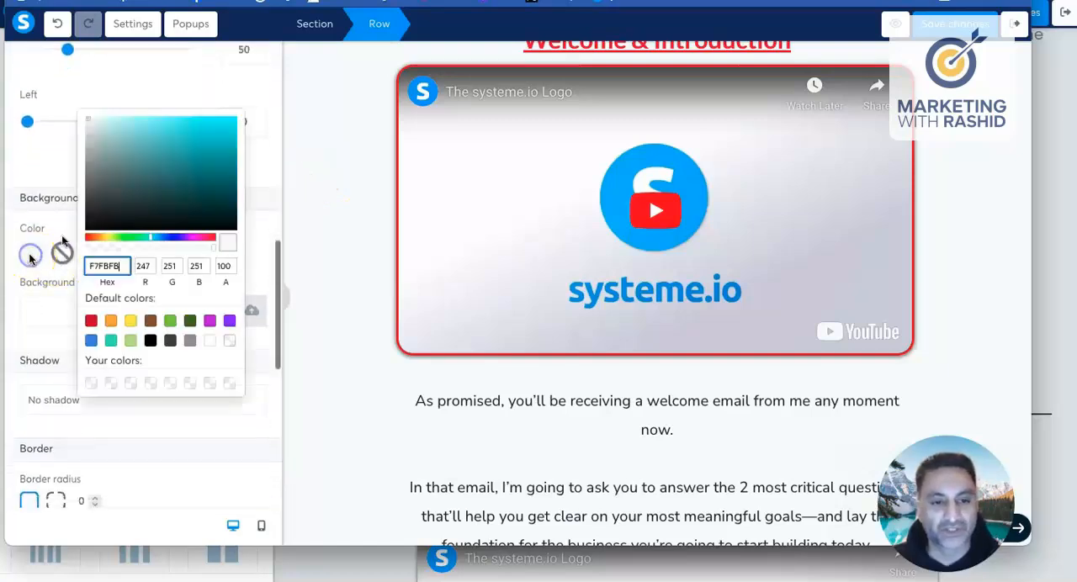
left_click(101, 124)
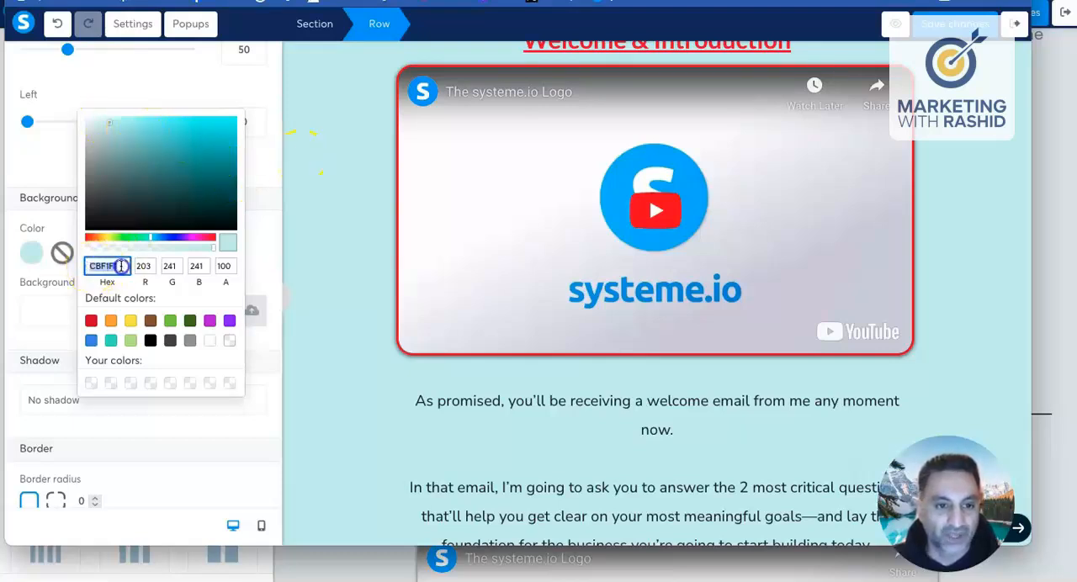
Step: Copy the hex code CBF1F1 from the welcome row's background colour and close the colour picker
right_click(110, 269)
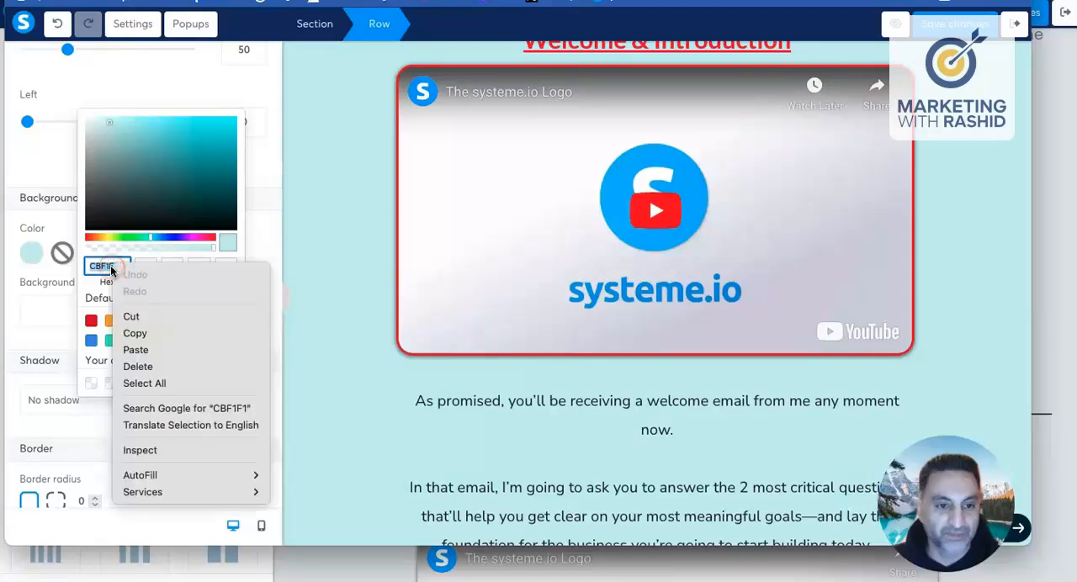
left_click(152, 332)
left_click(326, 331)
left_click(337, 327)
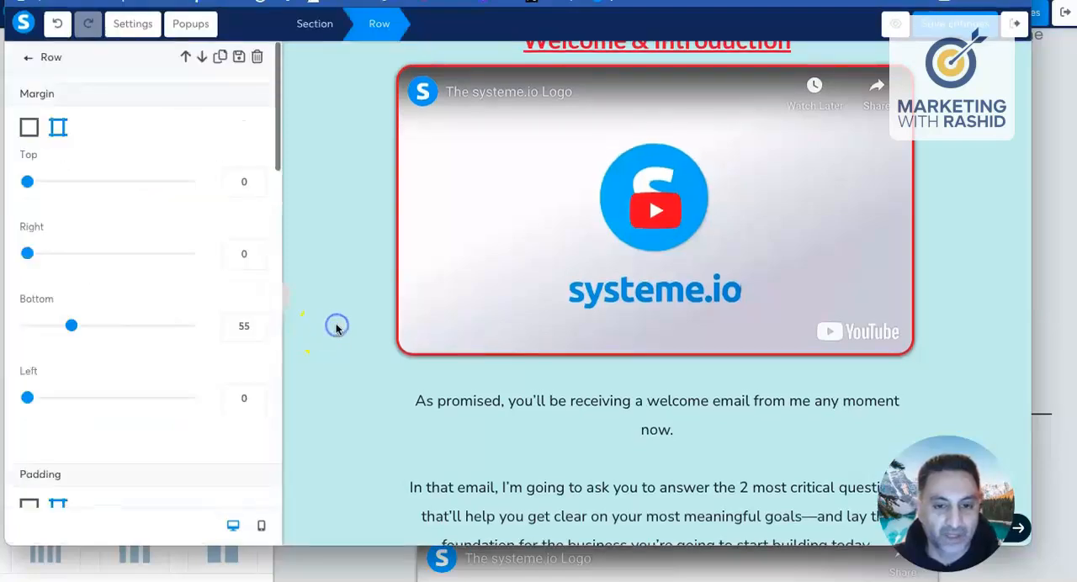
left_click(343, 323)
Step: Preview the page, compare the welcome row with the salmon-pink surround and video rows, and return to the editor
scroll(343, 319, "down", 8)
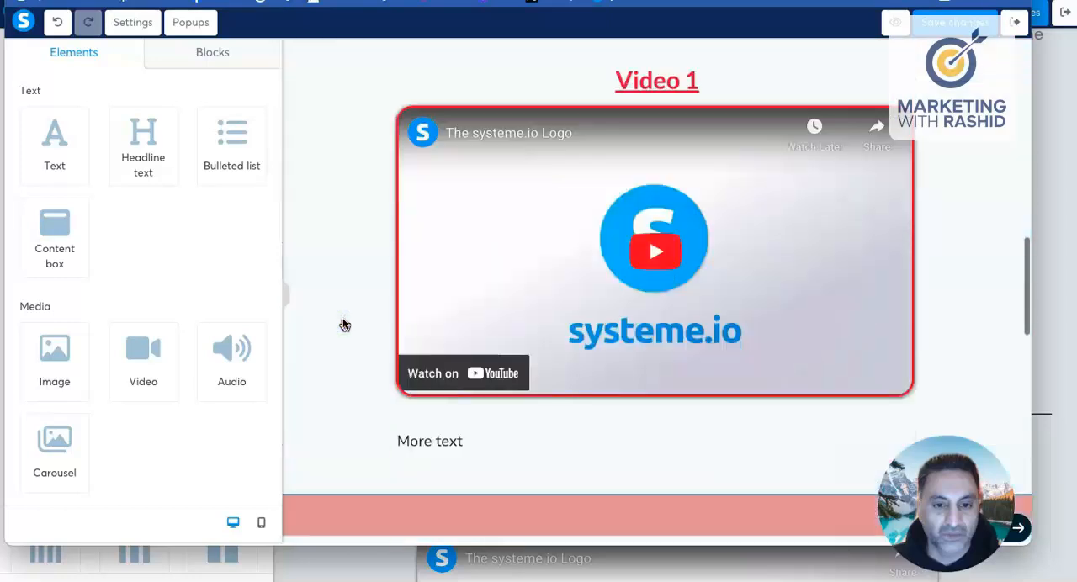
scroll(343, 320, "up", 3)
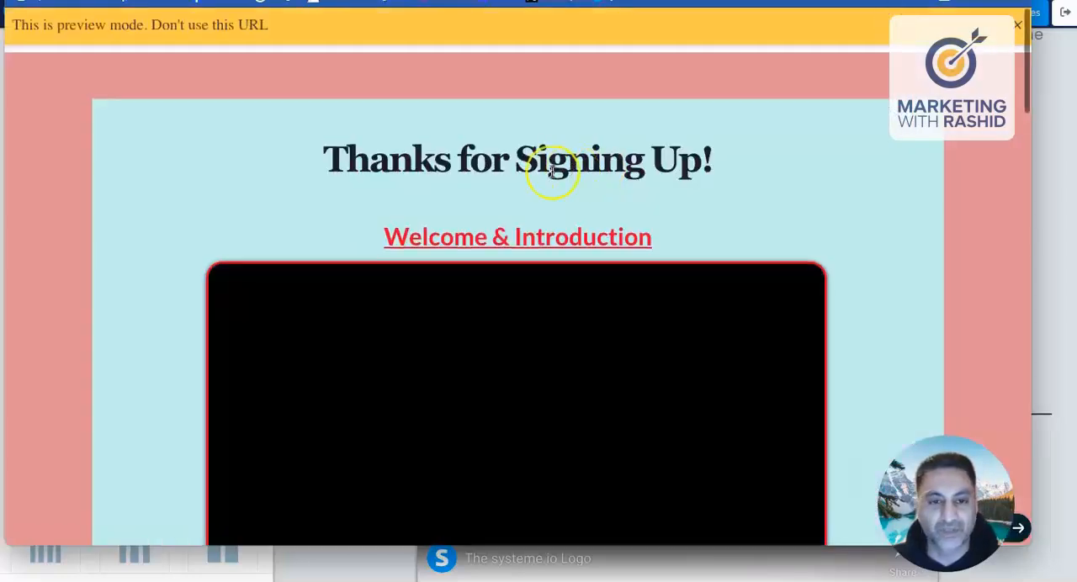
scroll(553, 169, "down", 10)
scroll(553, 172, "down", 12)
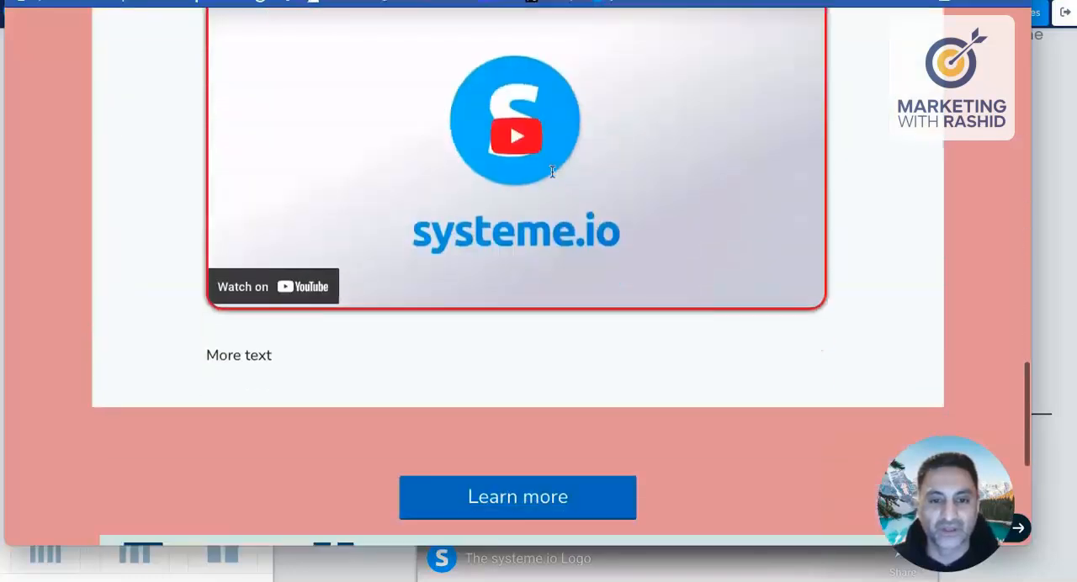
scroll(552, 171, "up", 2)
scroll(552, 172, "up", 15)
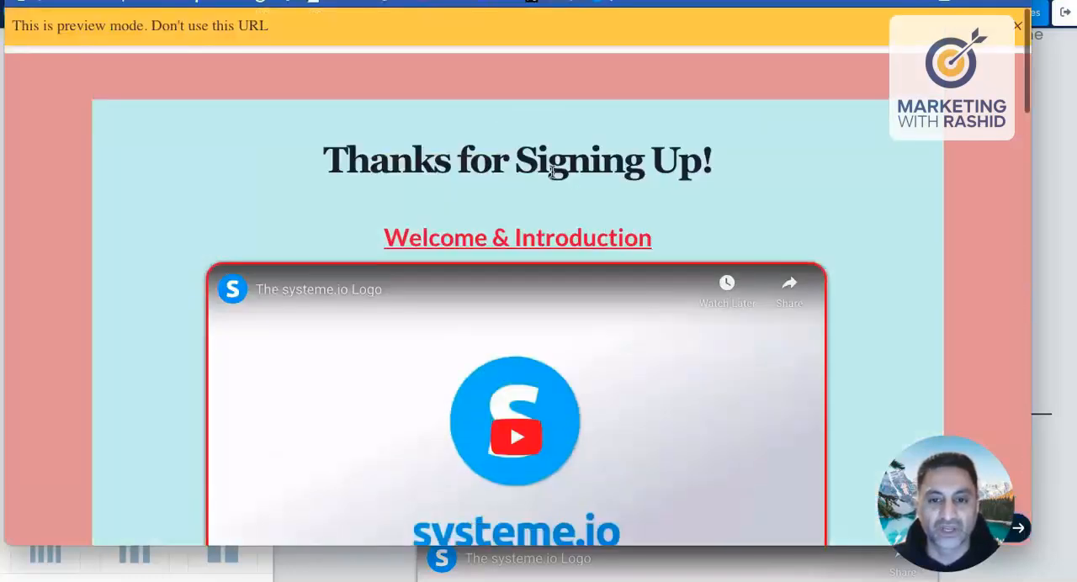
scroll(683, 168, "down", 8)
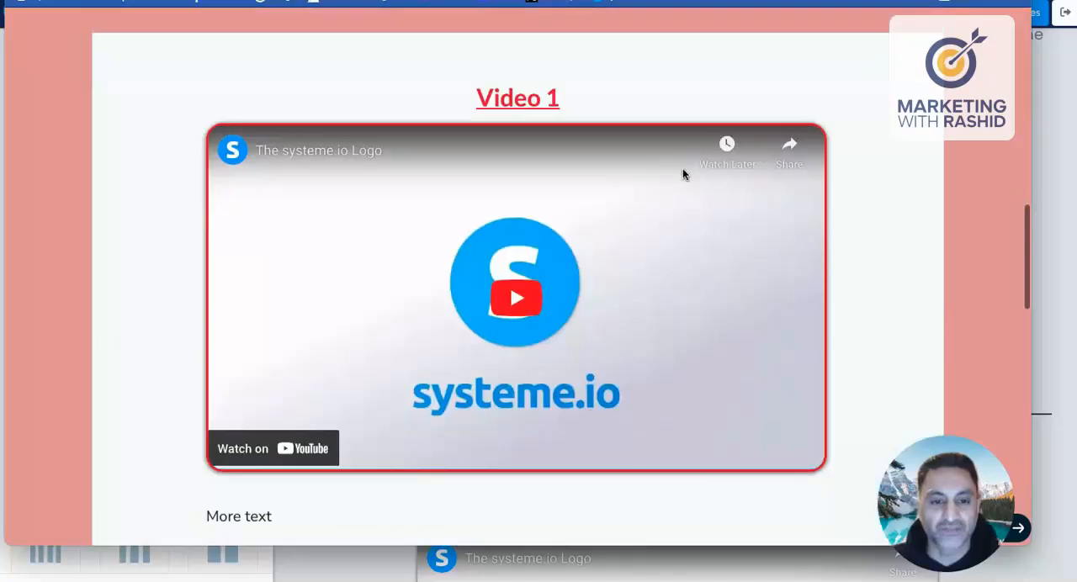
scroll(677, 170, "up", 5)
scroll(670, 173, "up", 4)
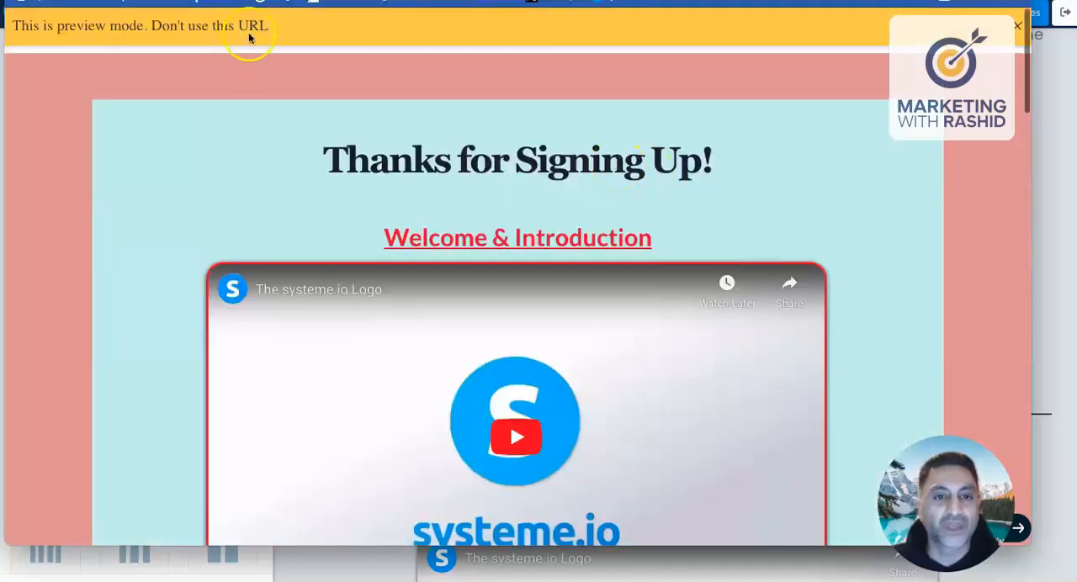
left_click(168, 2)
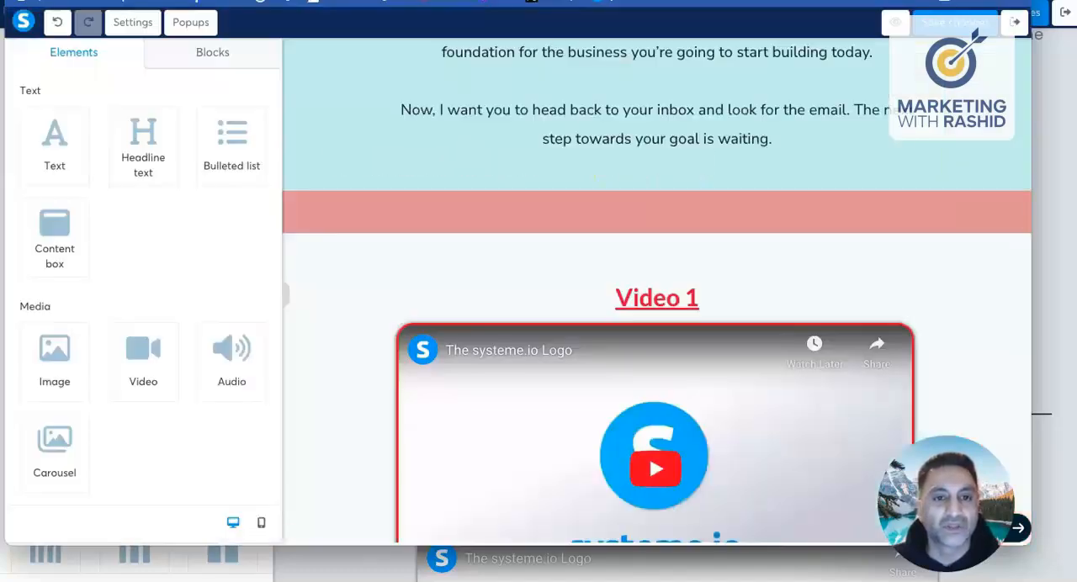
Step: Replace the background colour of the section surrounding the video rows with the copied light turquoise, CBF1F1
left_click(306, 212)
scroll(305, 213, "down", 3)
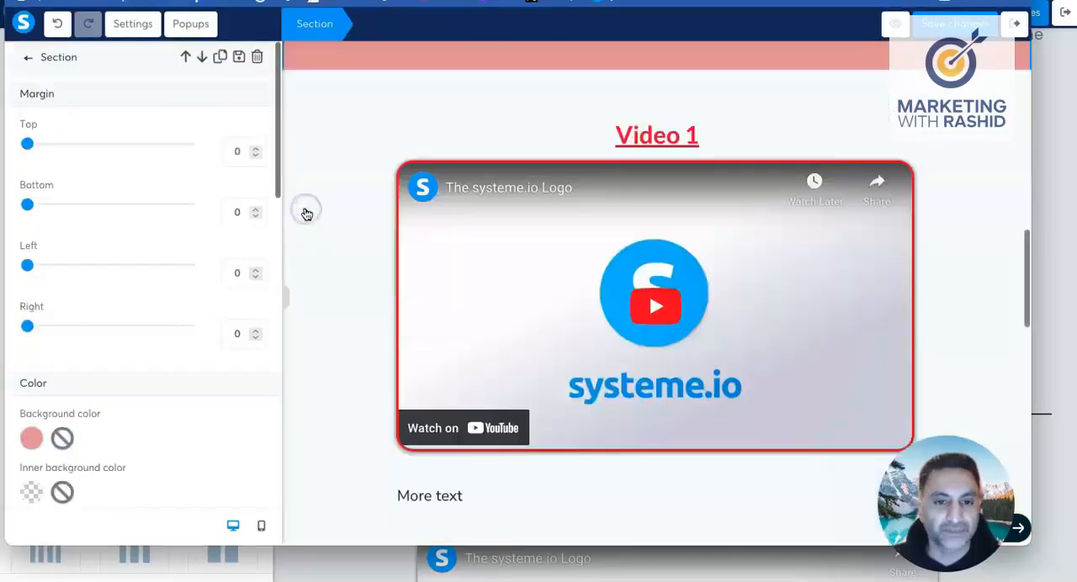
scroll(101, 197, "down", 3)
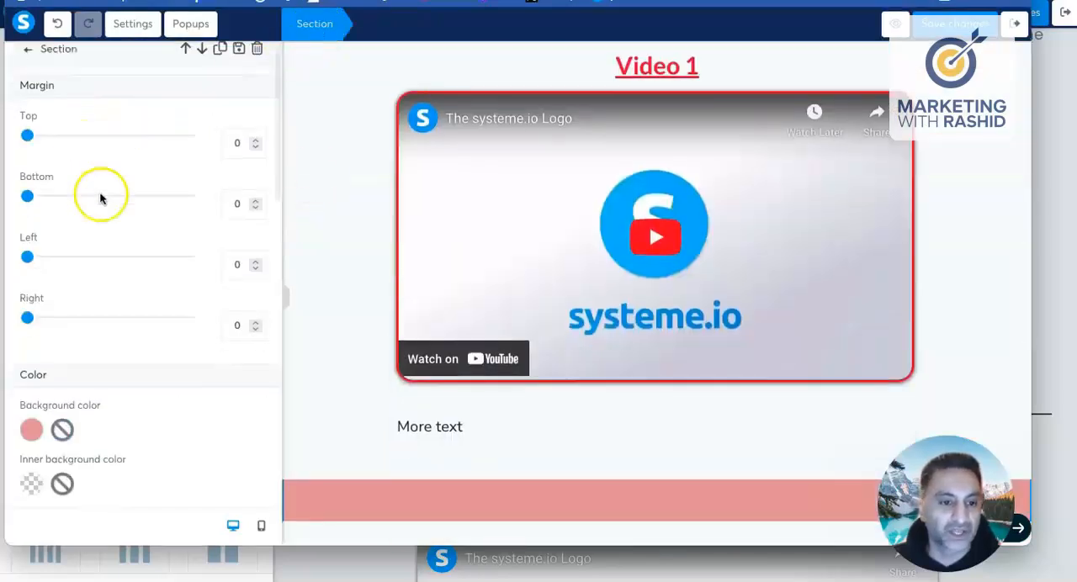
left_click(31, 297)
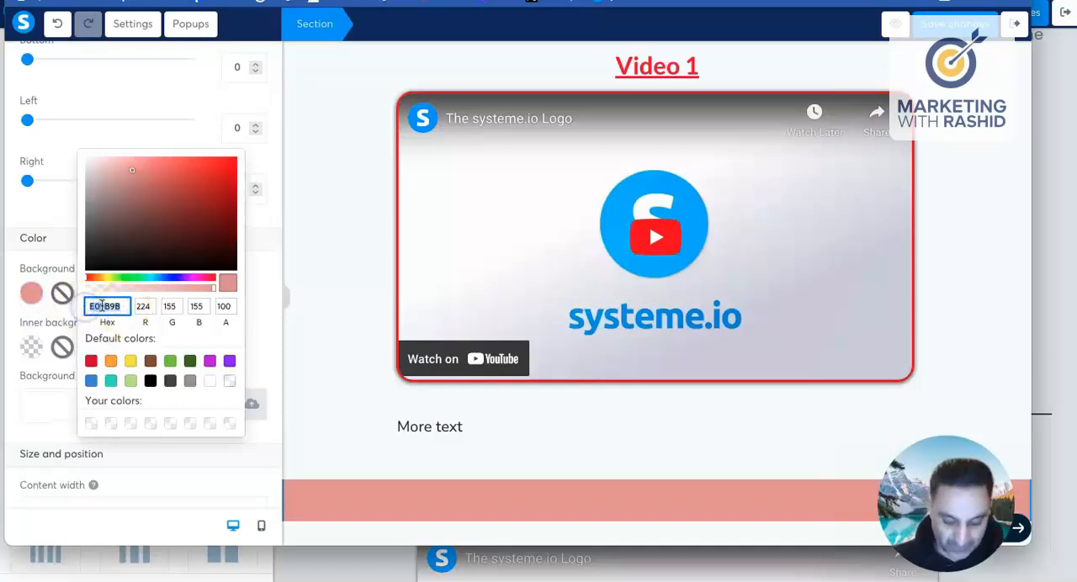
key("ctrl+v")
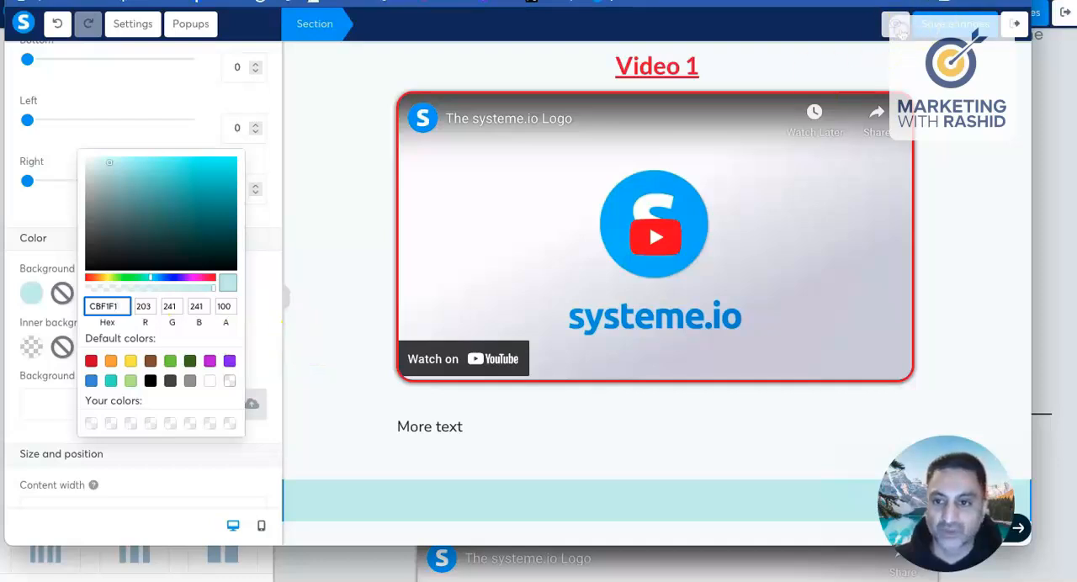
Step: Preview the recoloured page, examine how the welcome and Video 1 rows sit against the section background, and return to the editor
left_click(899, 30)
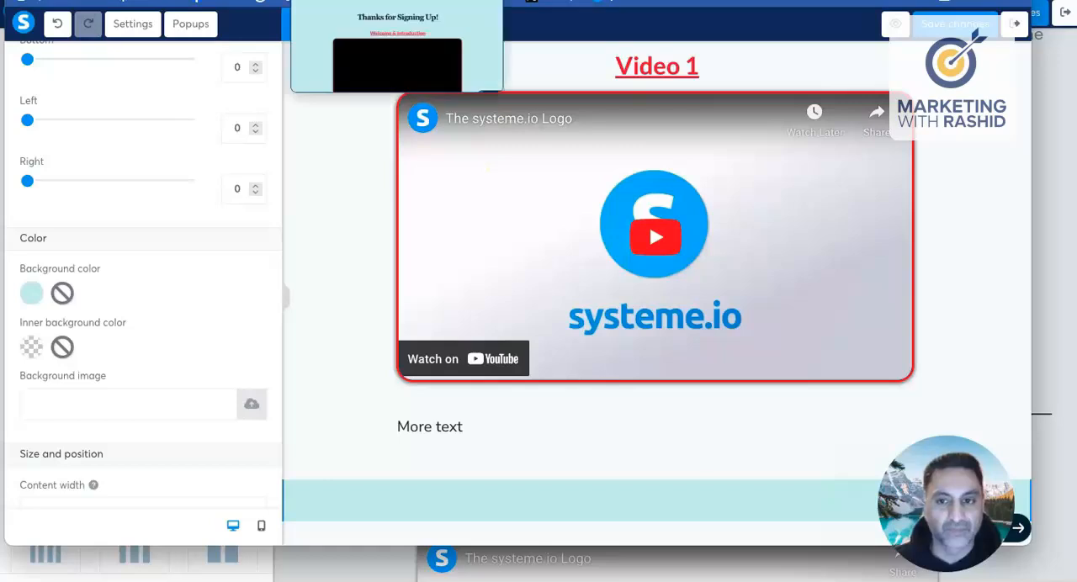
scroll(402, 180, "down", 5)
scroll(401, 187, "down", 15)
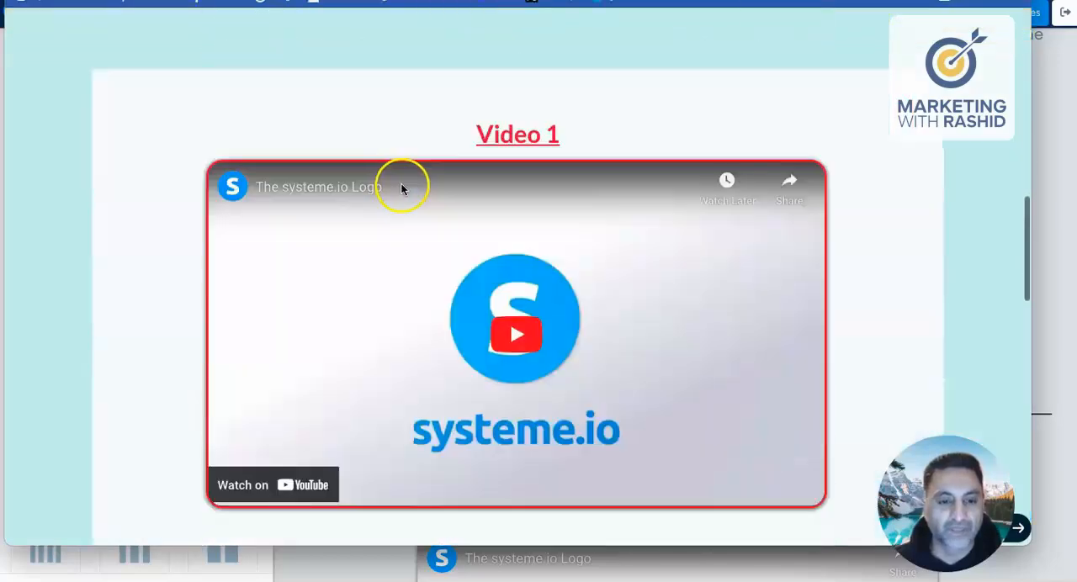
scroll(411, 178, "up", 15)
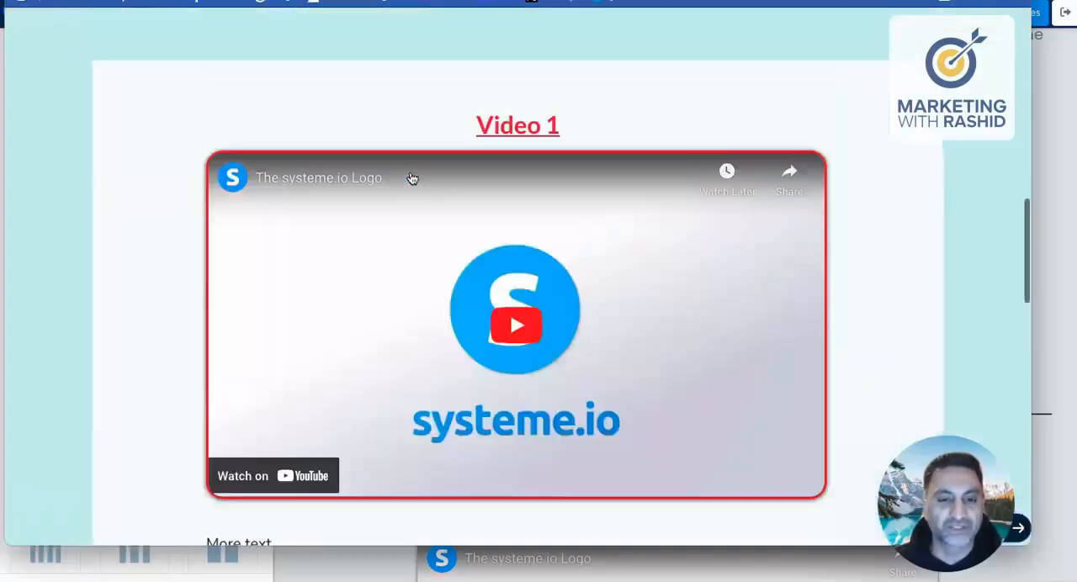
scroll(410, 177, "down", 3)
scroll(412, 176, "down", 6)
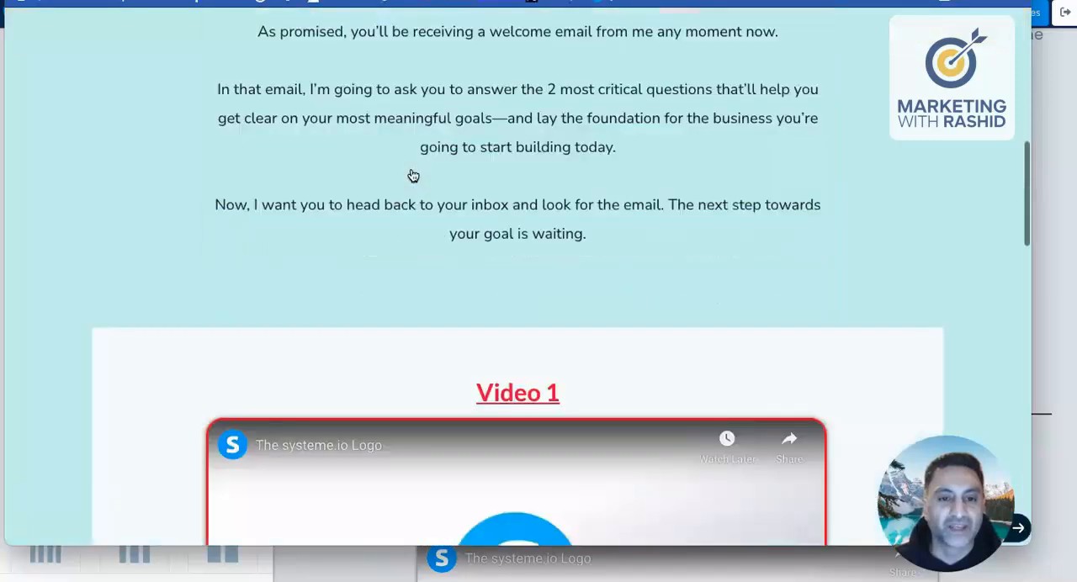
scroll(166, 159, "down", 1)
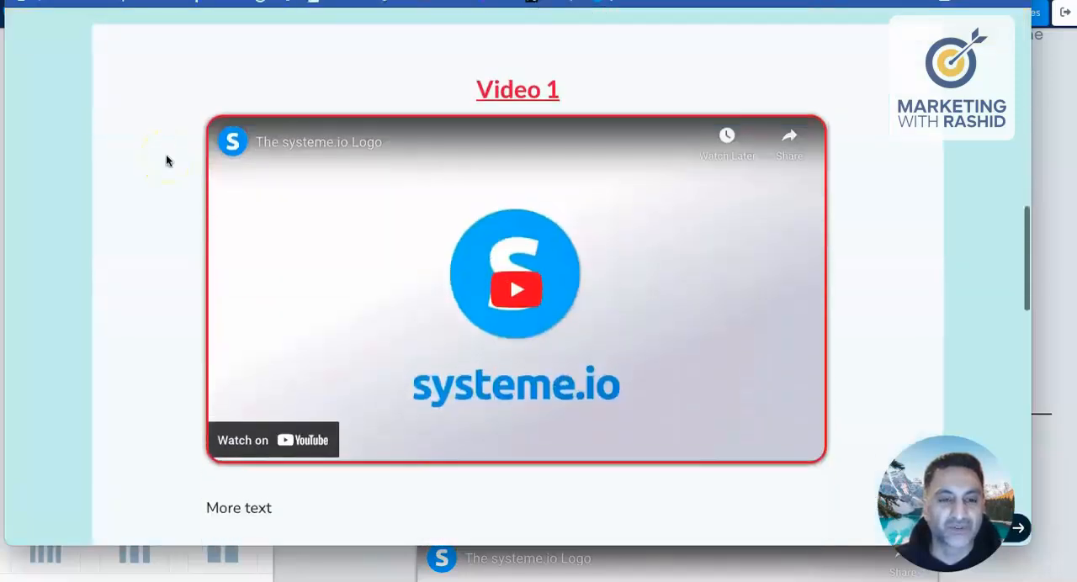
scroll(166, 159, "up", 1)
left_click(168, 0)
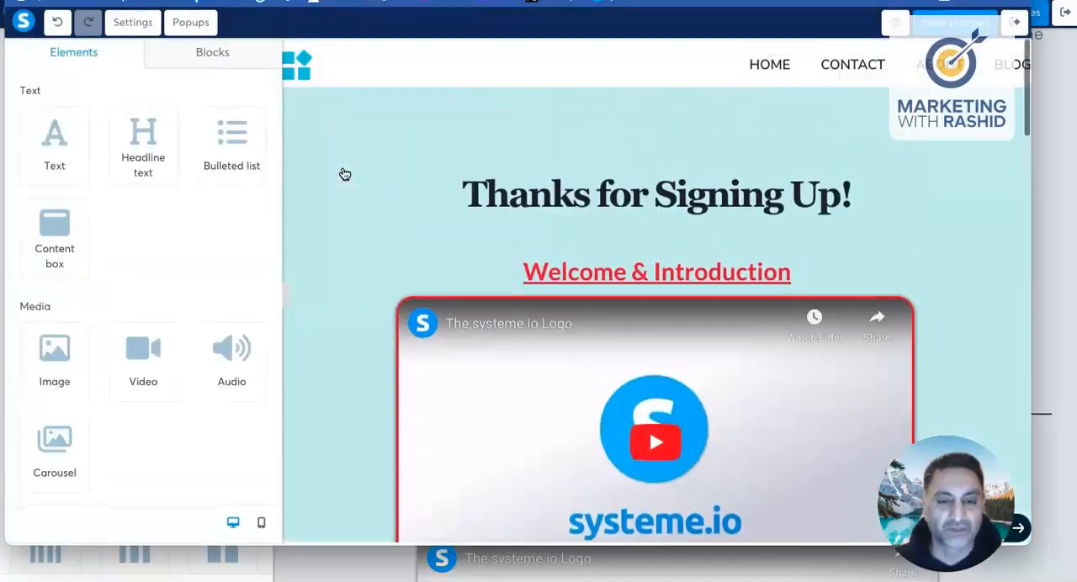
Step: Set the Video 1 row's background colour to the copied light turquoise, CBF1F1
left_click(342, 300)
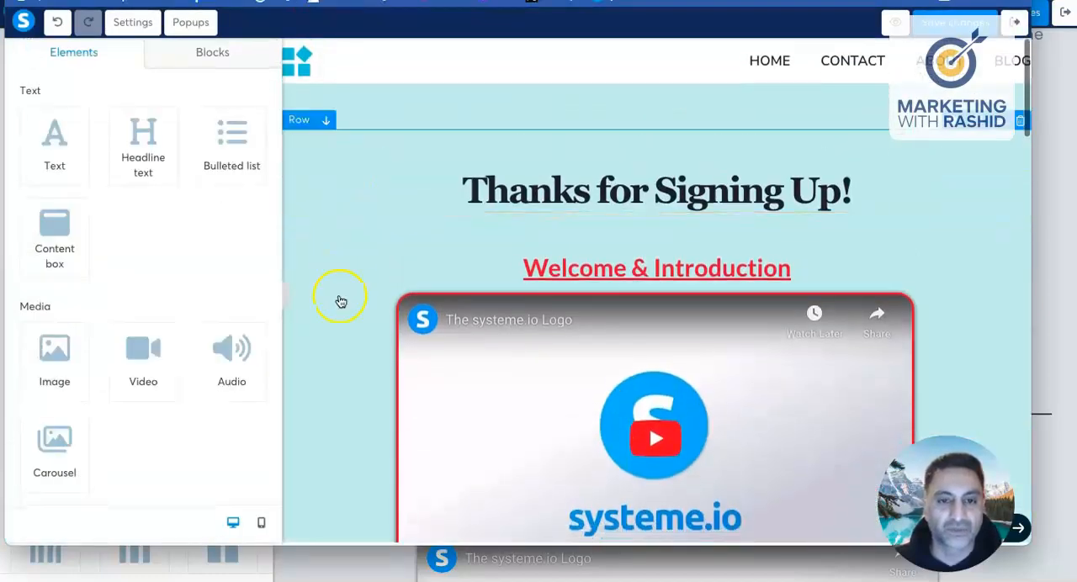
left_click(351, 270)
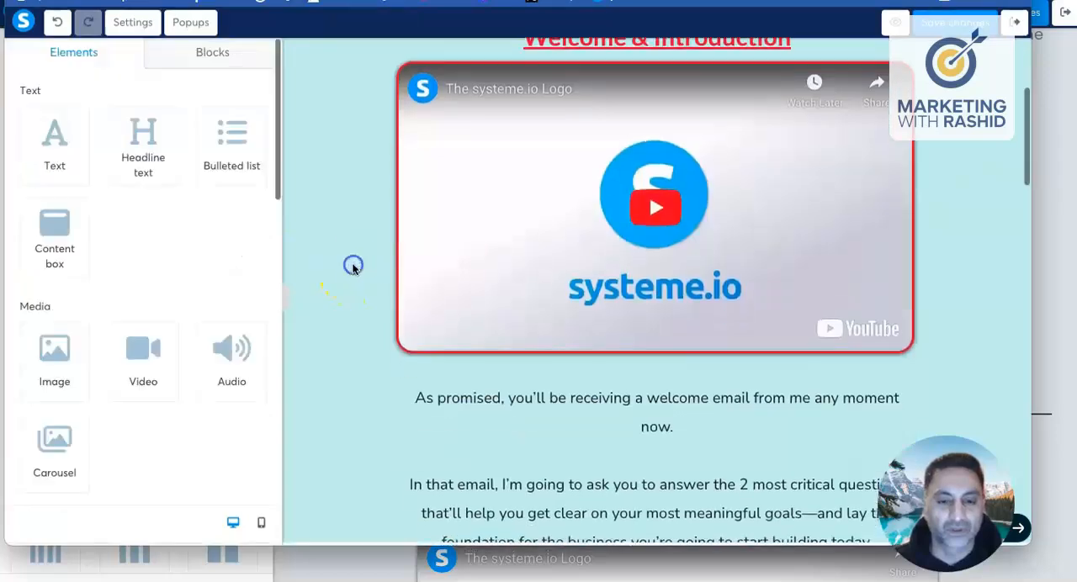
scroll(357, 263, "down", 6)
left_click(352, 254)
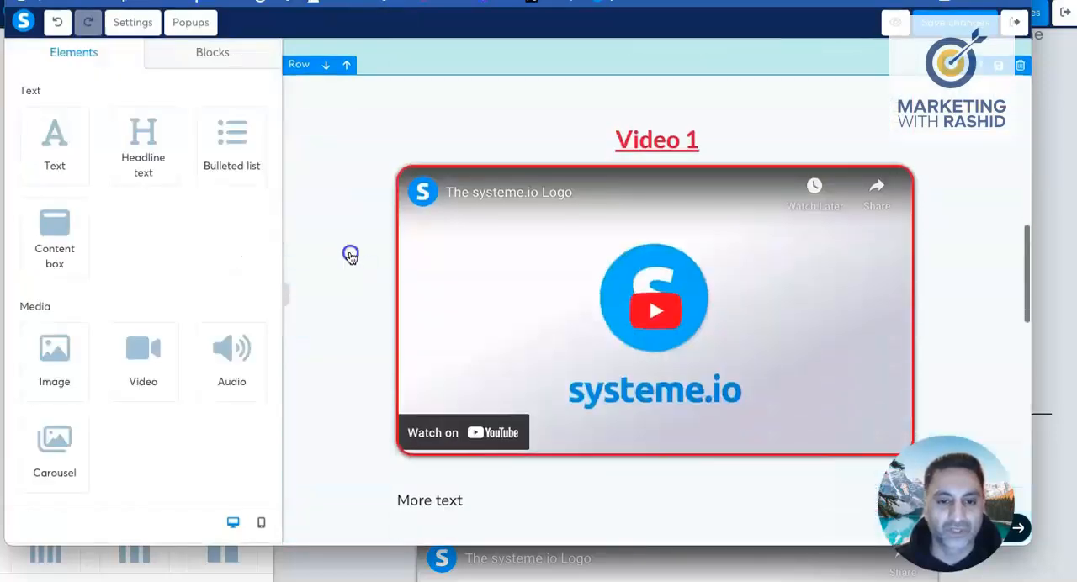
scroll(113, 243, "down", 10)
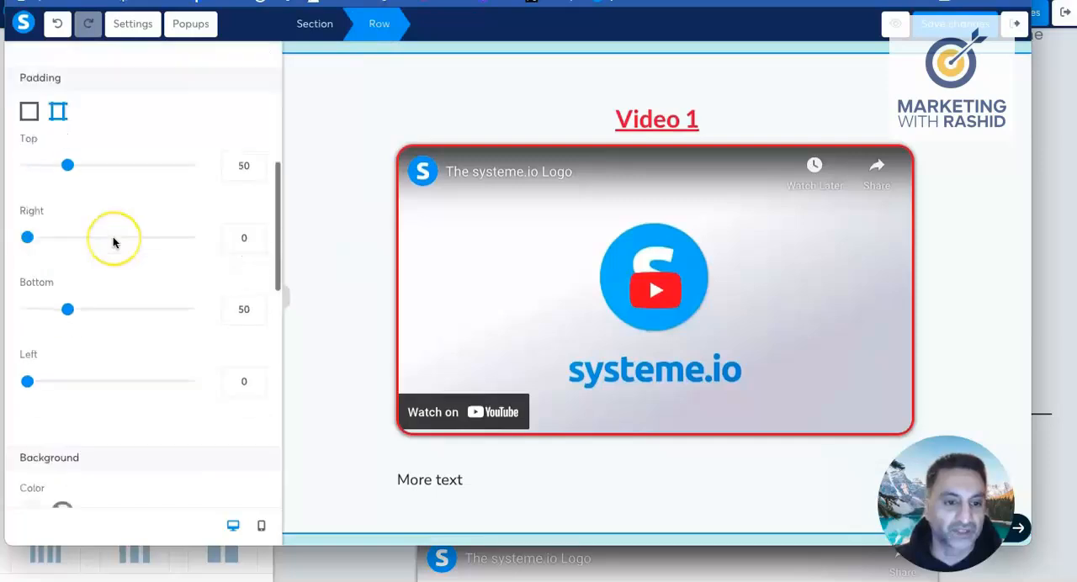
left_click(33, 196)
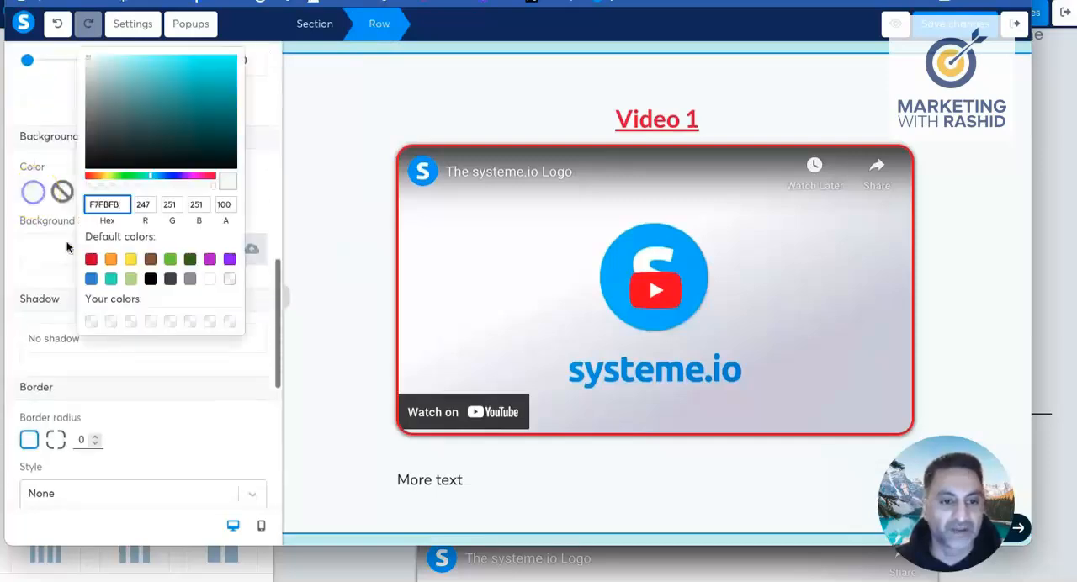
double_click(122, 206)
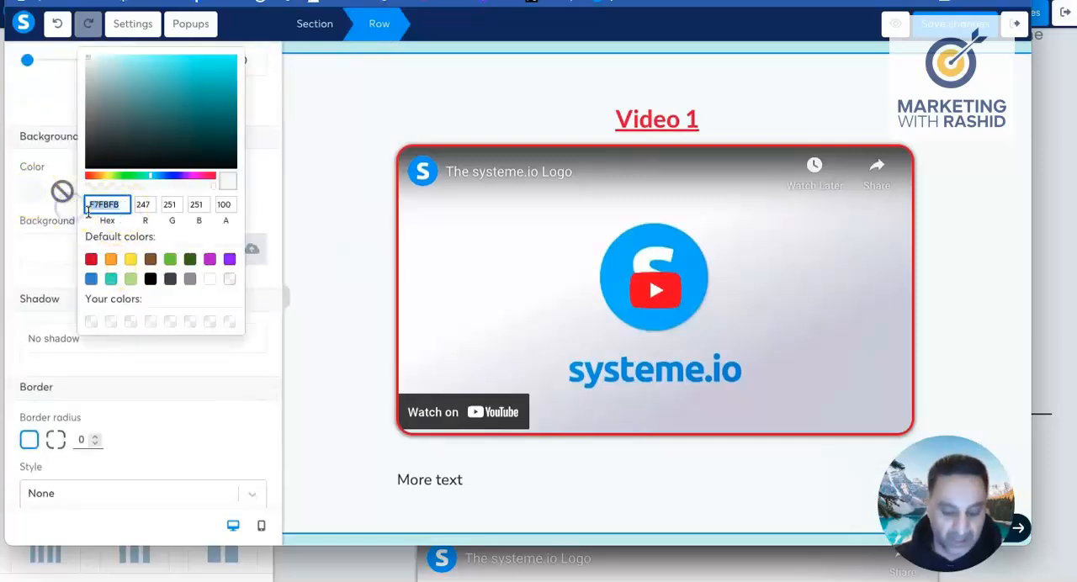
type("CBF1F1")
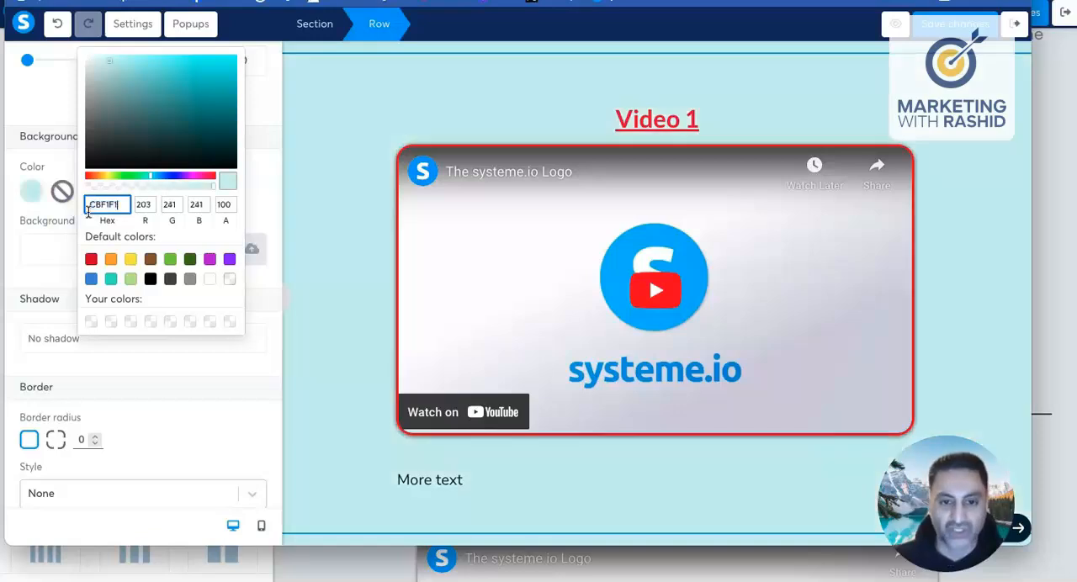
left_click(351, 144)
Step: Set the Video 2 row's background colour to the copied light turquoise, CBF1F1
scroll(351, 145, "down", 10)
scroll(352, 145, "up", 5)
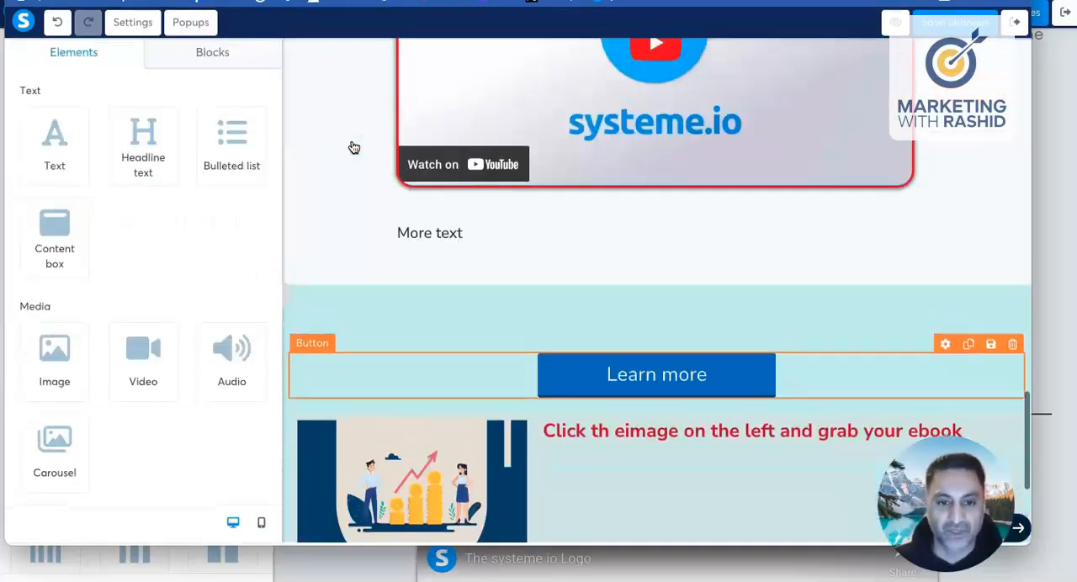
left_click(353, 145)
scroll(352, 146, "up", 2)
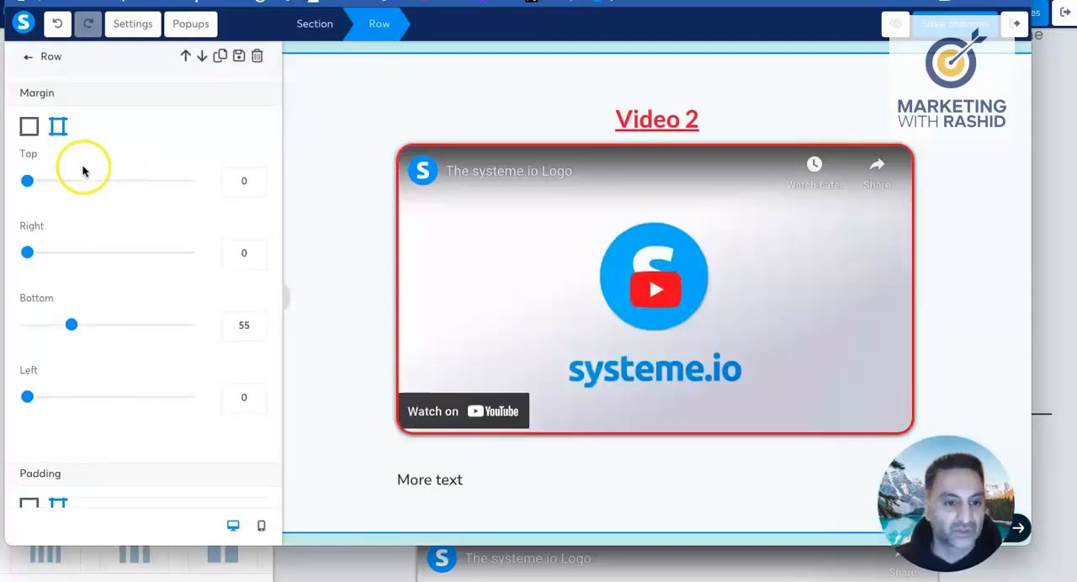
scroll(84, 173, "down", 4)
left_click(24, 234)
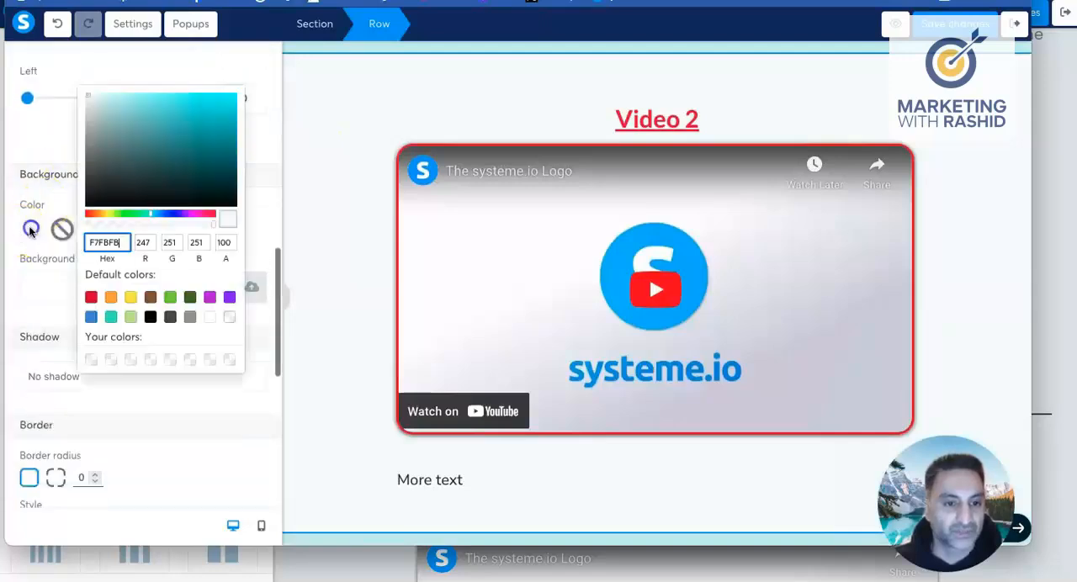
left_click_drag(128, 243, 87, 242)
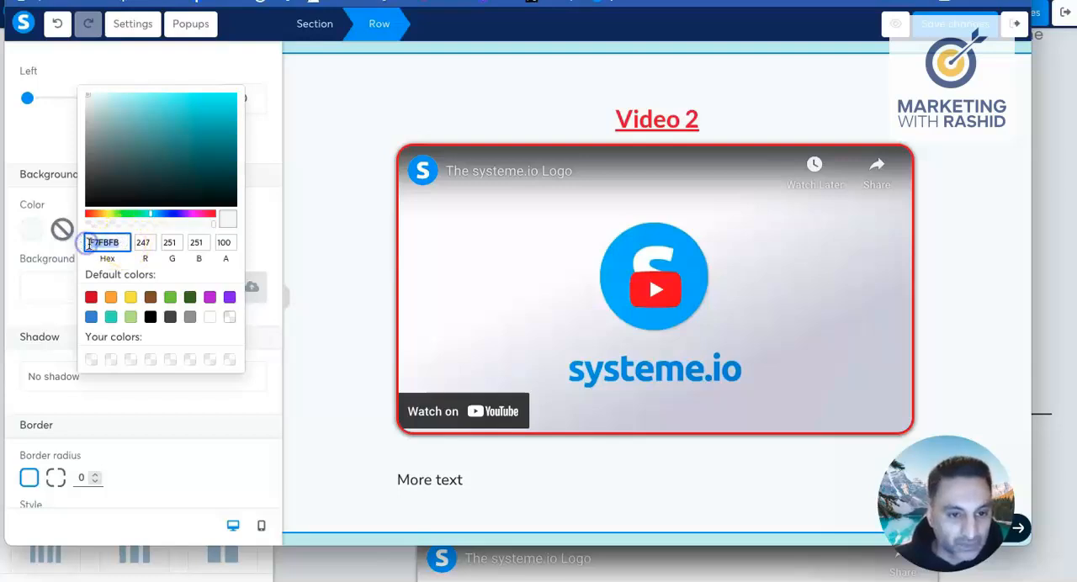
type("CBF1F1")
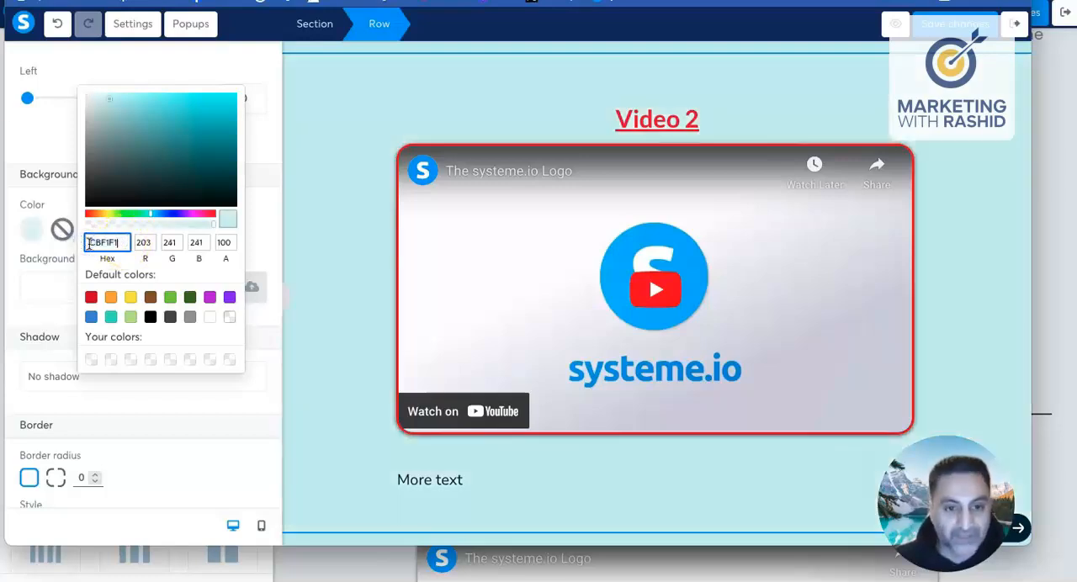
left_click(325, 277)
Step: Give the outer row around the ebook image and text a grey background colour, A0ACAC
scroll(327, 282, "up", 15)
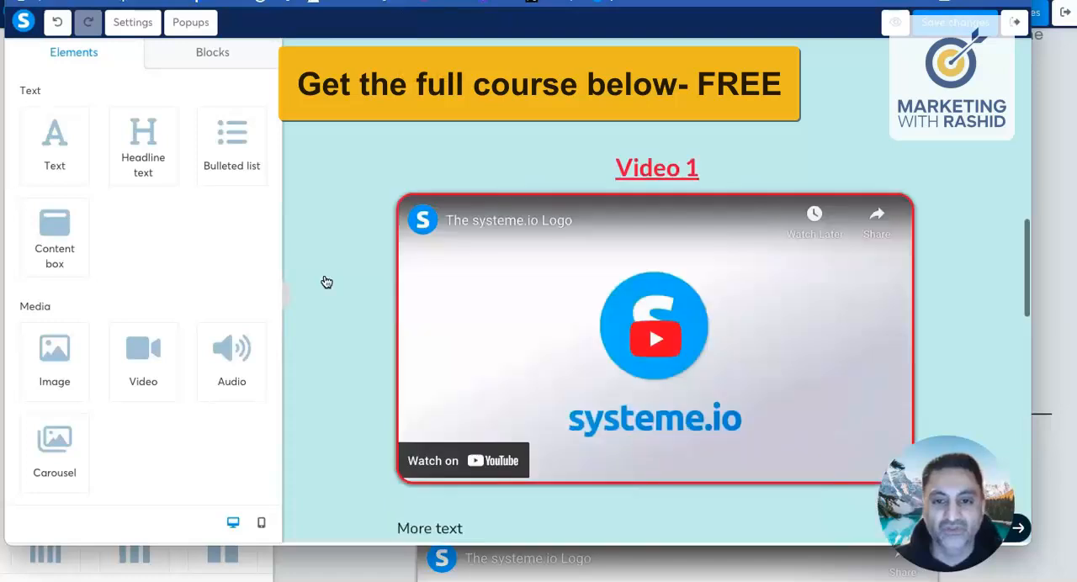
scroll(326, 282, "down", 14)
scroll(327, 282, "down", 8)
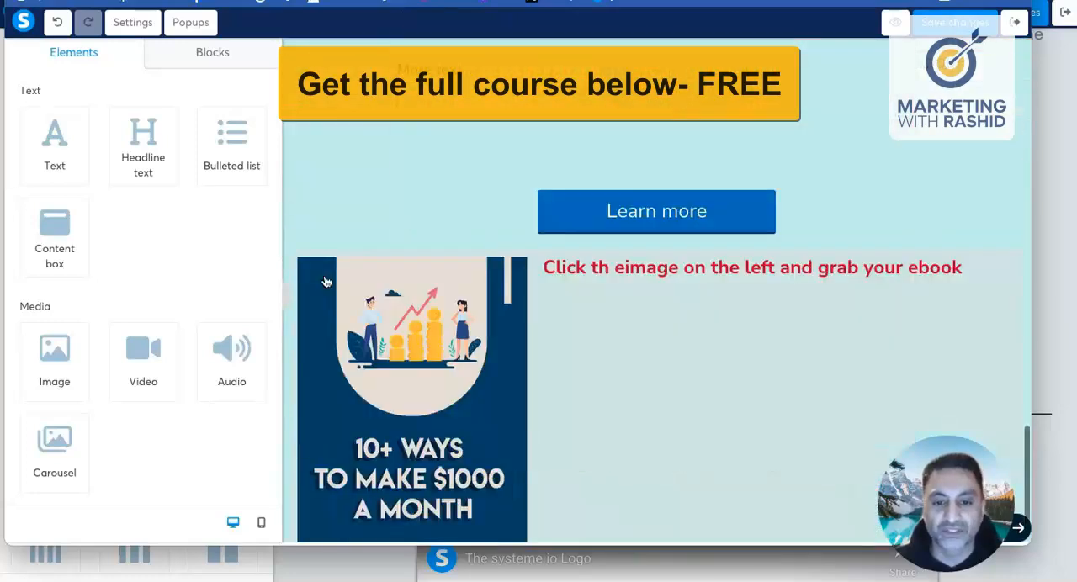
scroll(327, 282, "up", 1)
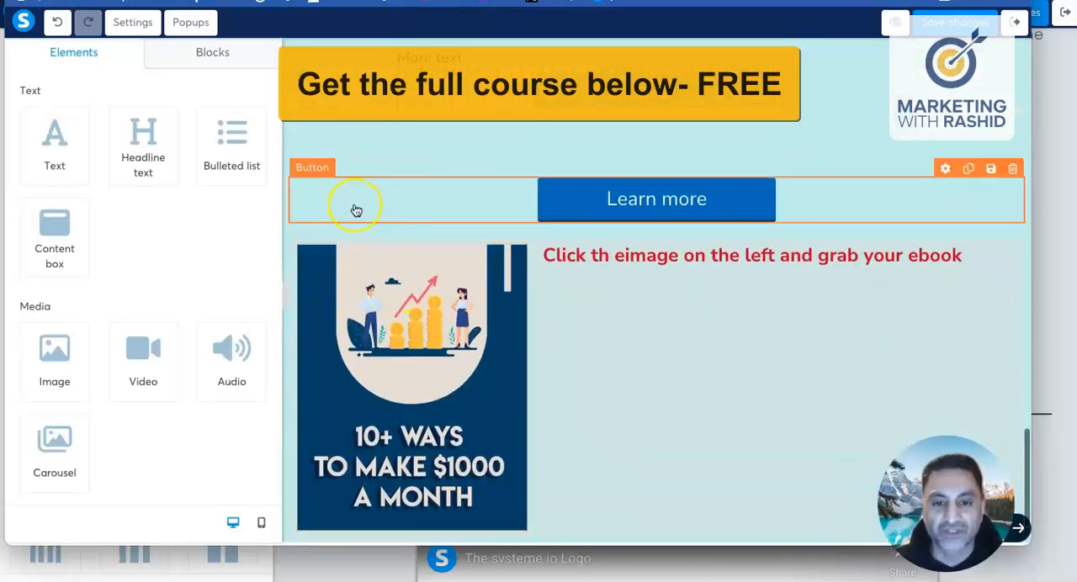
left_click(295, 238)
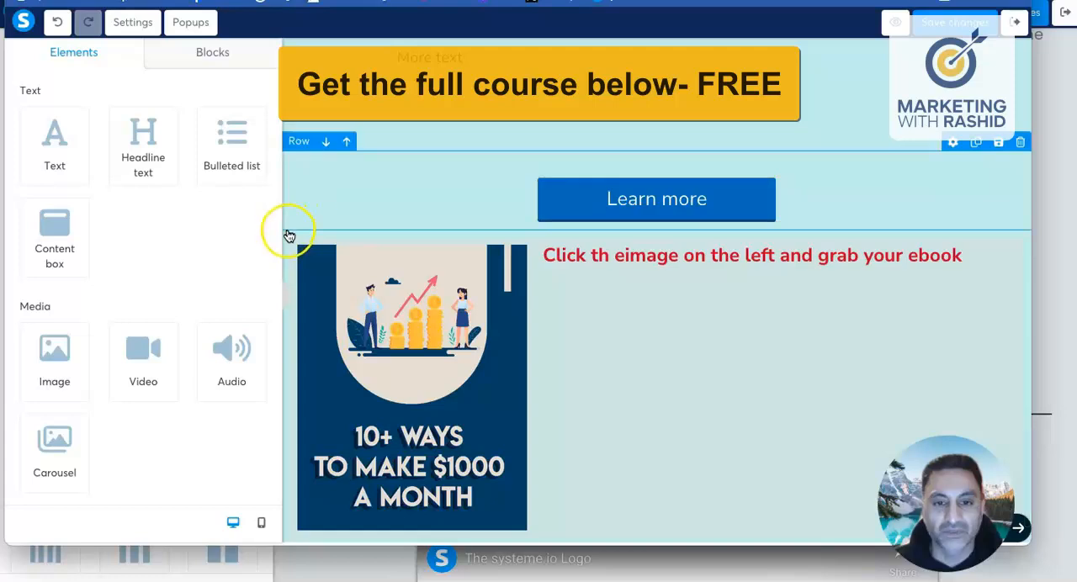
left_click(287, 239)
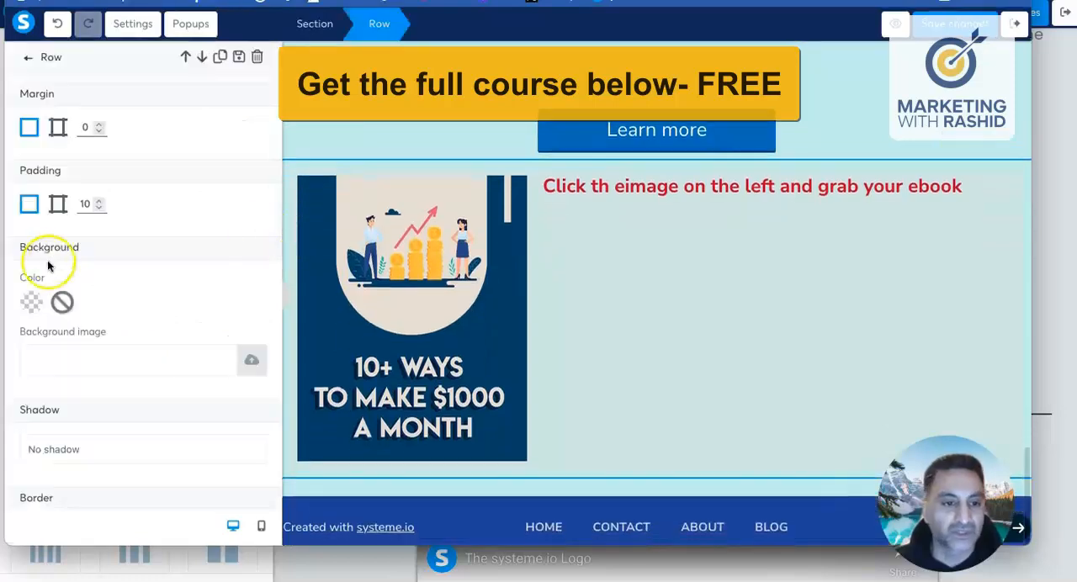
left_click(31, 302)
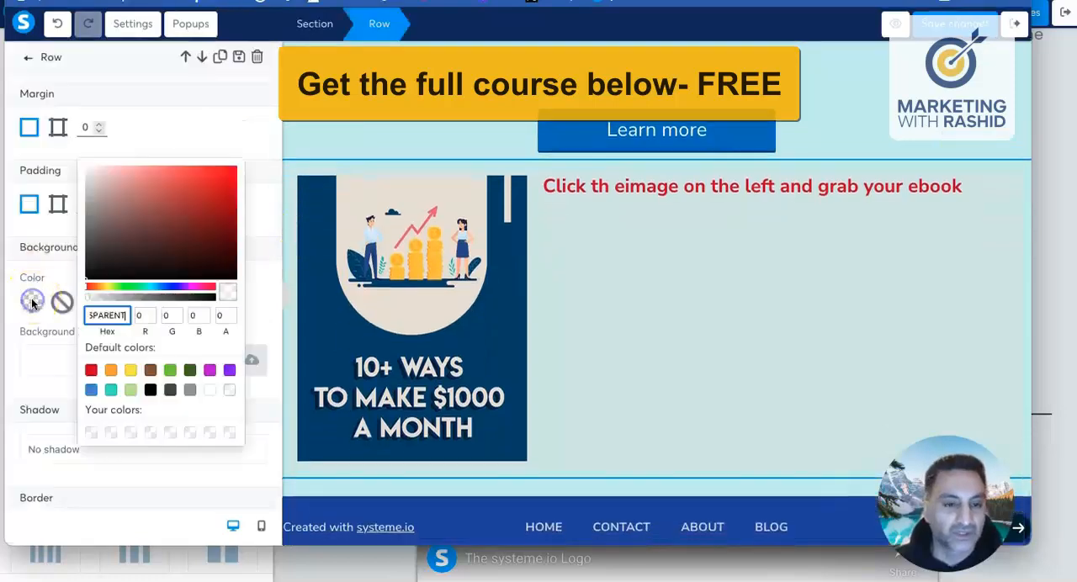
left_click(107, 177)
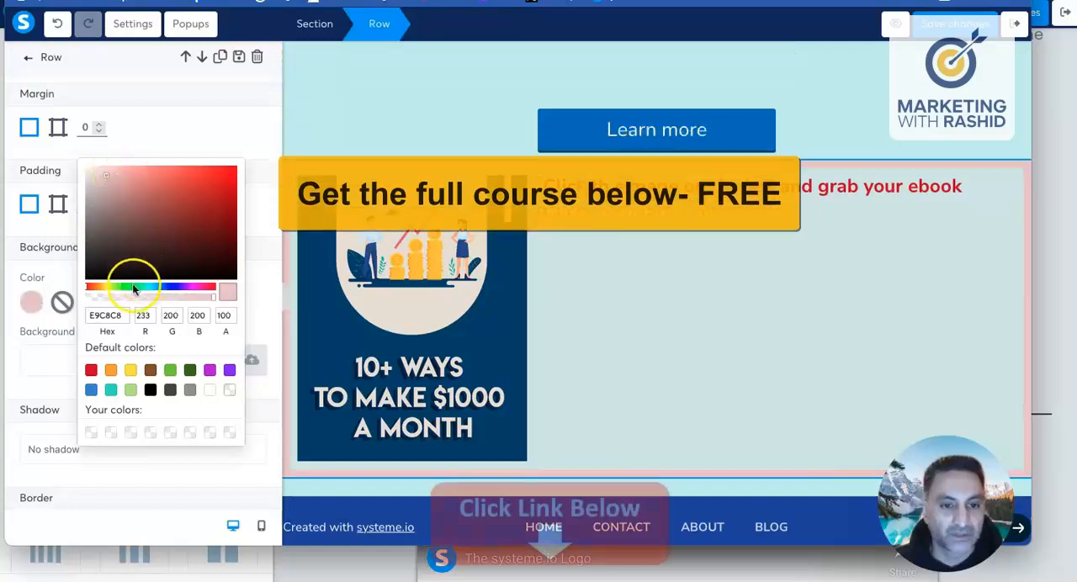
left_click(140, 288)
mouse_move(140, 286)
left_mouse_down()
mouse_move(113, 287)
mouse_move(122, 290)
left_mouse_up()
left_click(150, 287)
mouse_move(106, 176)
left_mouse_down()
mouse_move(93, 225)
mouse_move(96, 206)
left_mouse_up()
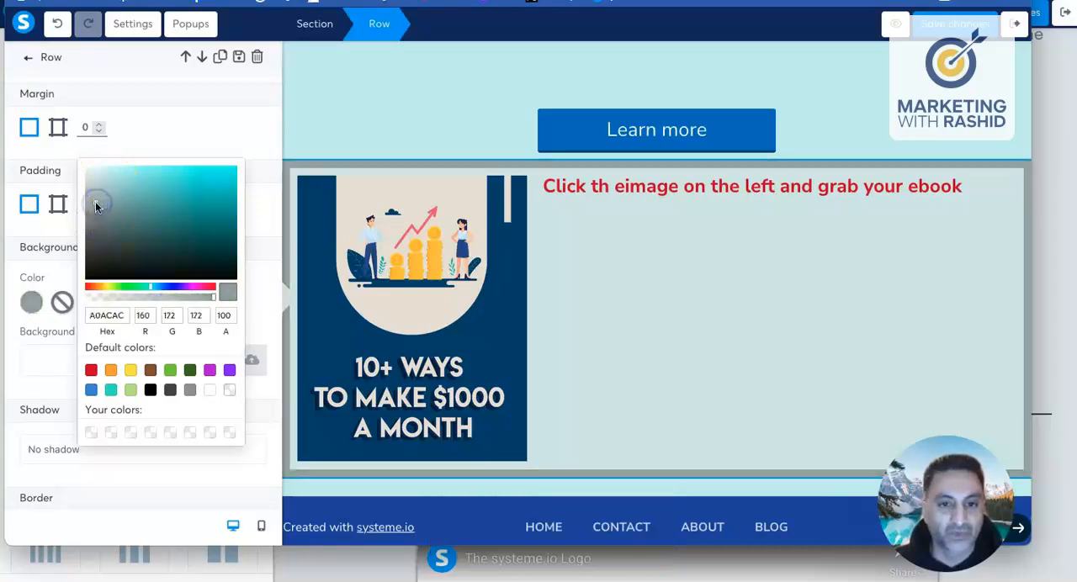
Step: Copy the outer row's grey colour code, A0ACAC, and apply it as the background of the inner ebook row
double_click(103, 315)
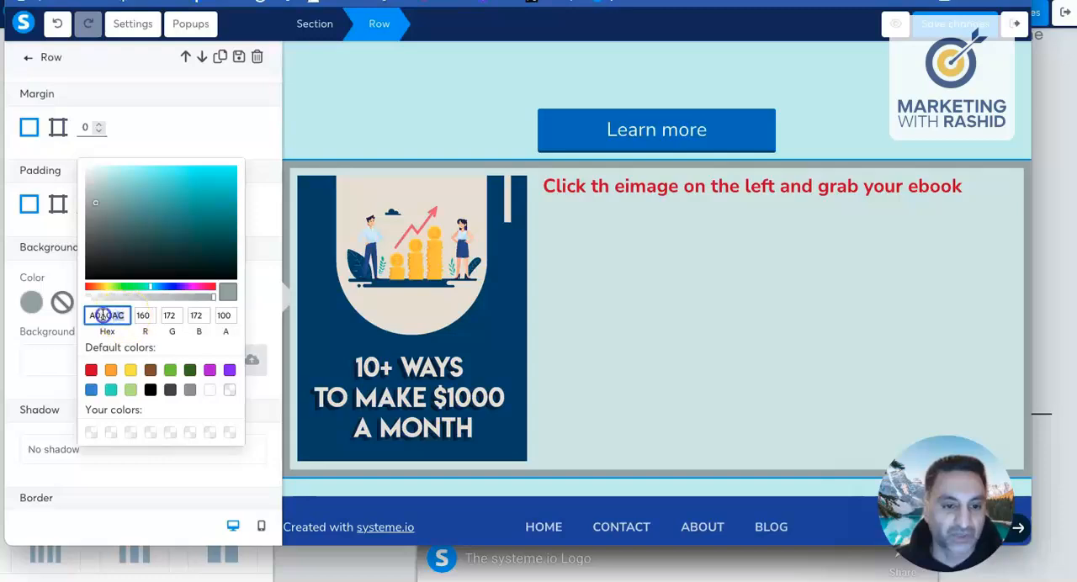
right_click(104, 315)
left_click(133, 382)
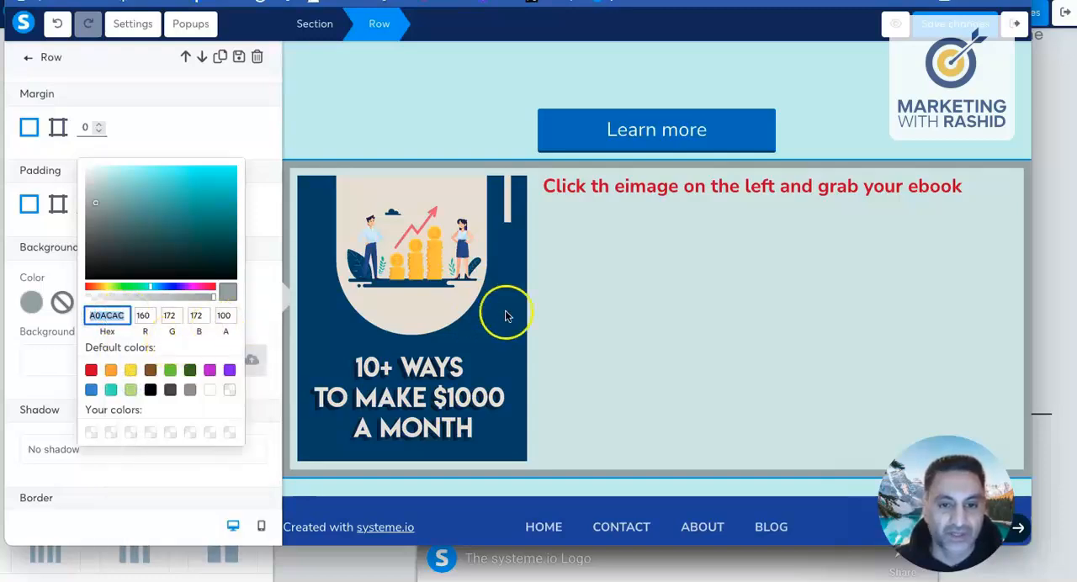
left_click(554, 301)
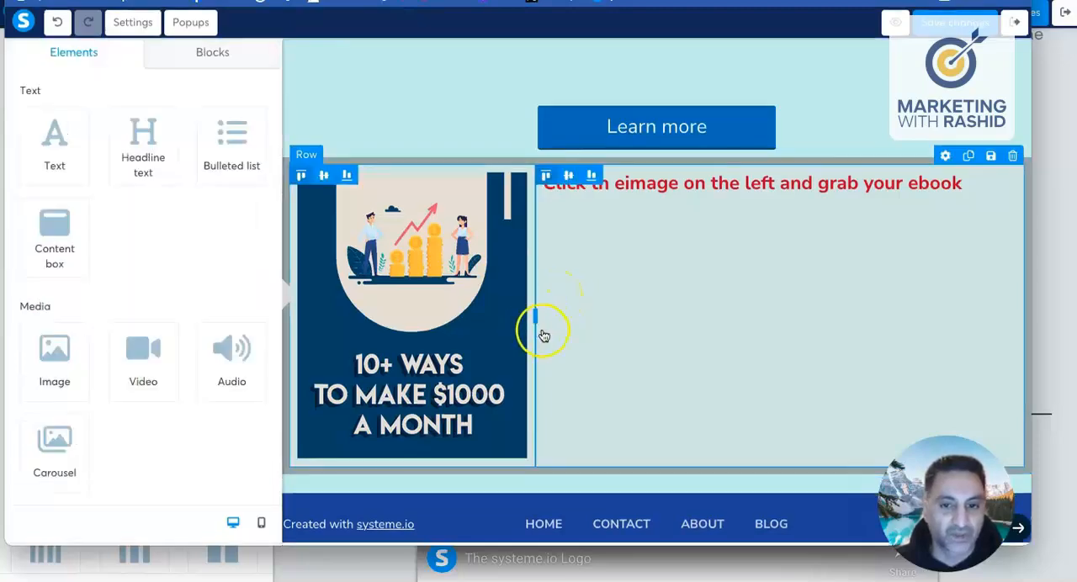
left_click(553, 336)
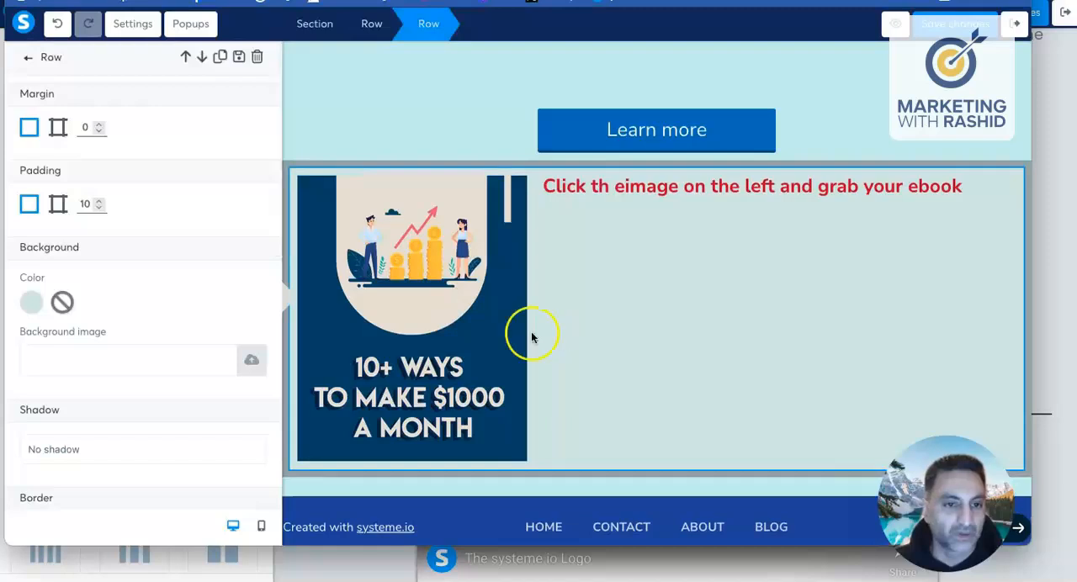
left_click(31, 302)
left_click_drag(124, 316, 69, 319)
key("ctrl+v")
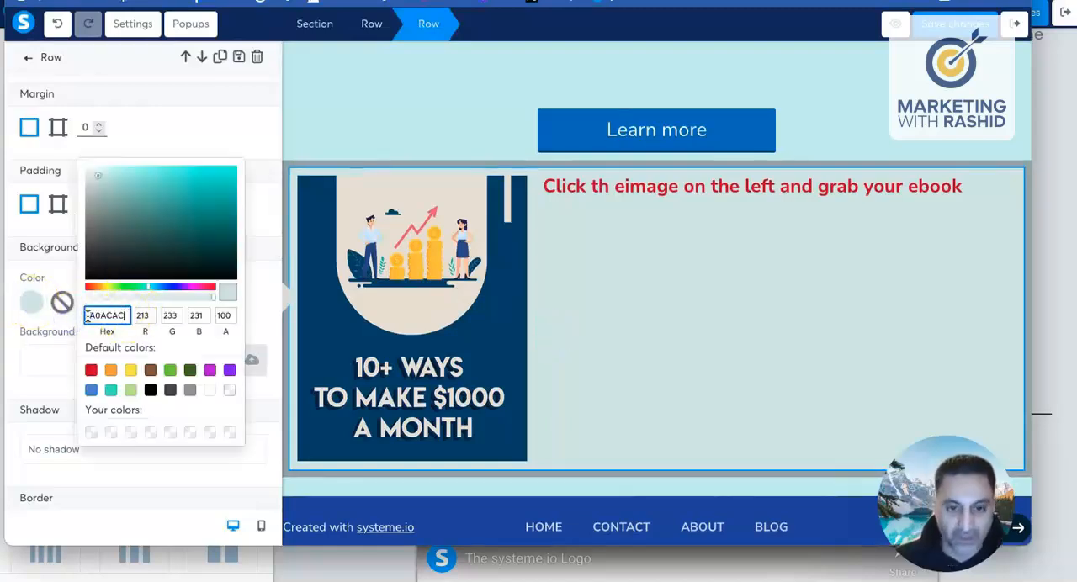
left_click(163, 315)
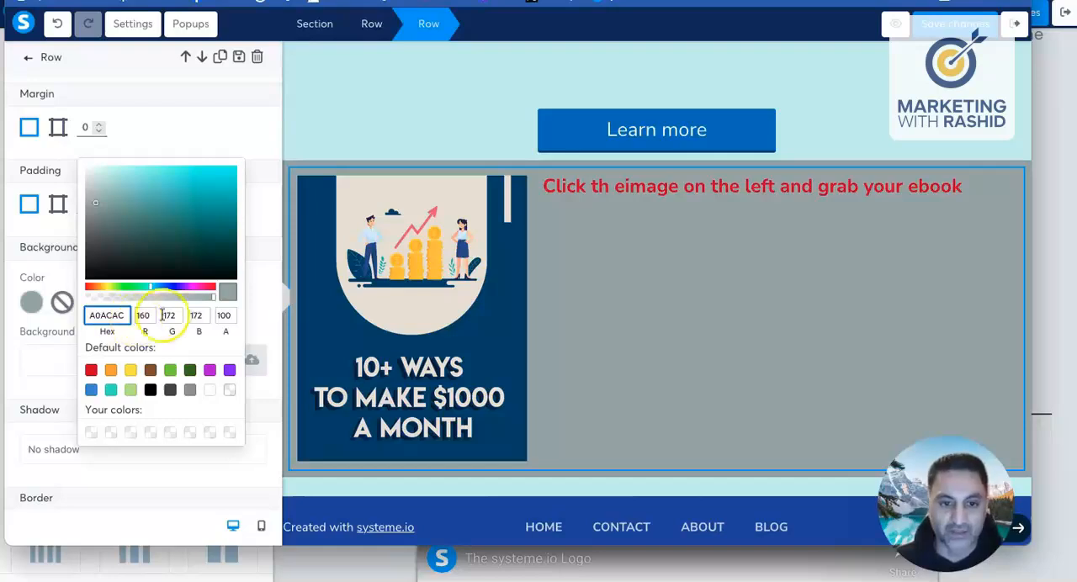
left_click(365, 147)
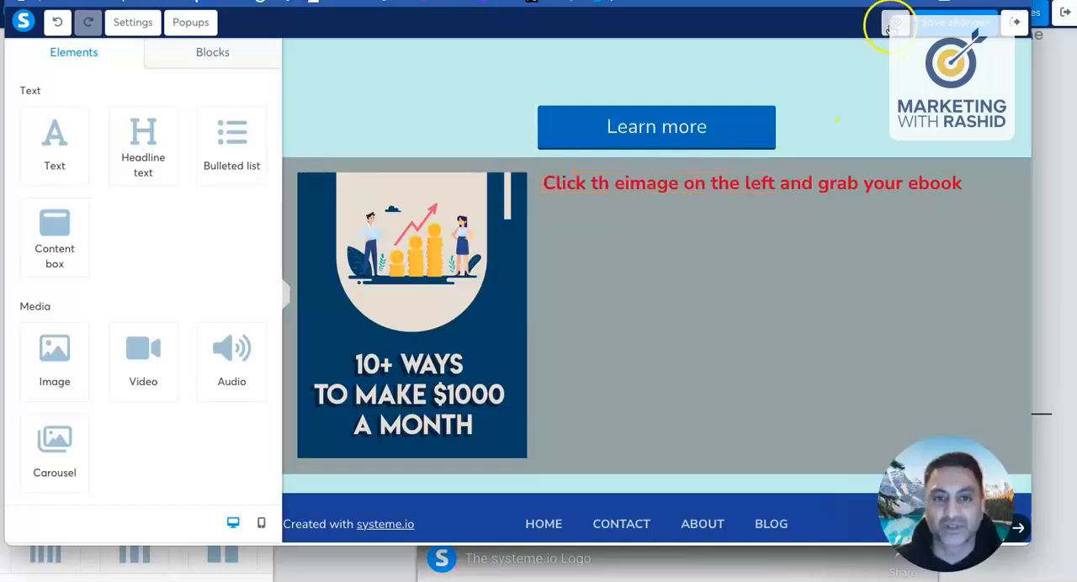
Step: Preview the page and examine the backgrounds from the welcome section through the video rows to the ebook row
left_click(894, 22)
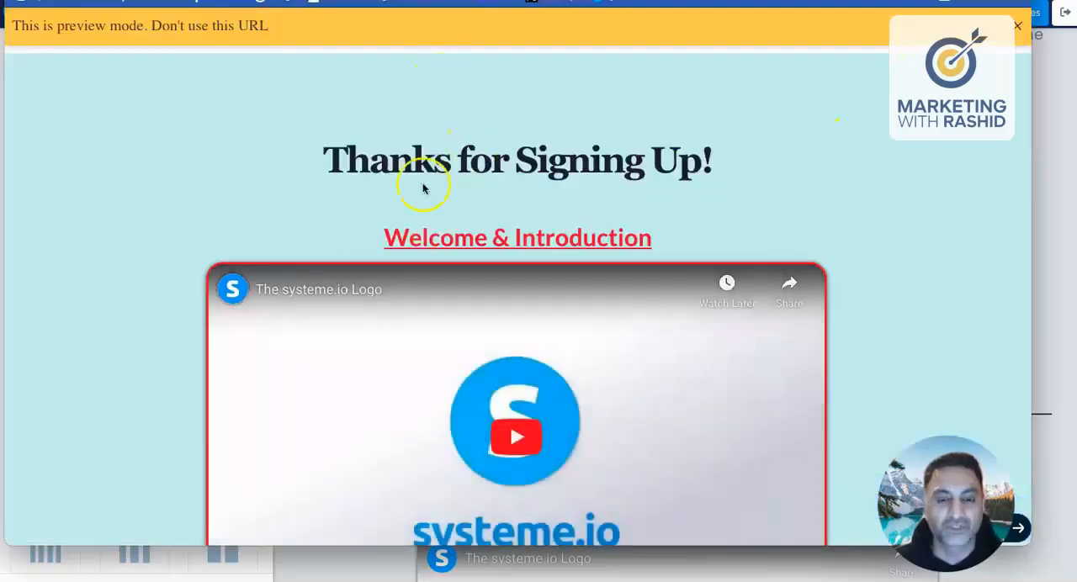
scroll(317, 157, "down", 5)
scroll(319, 159, "down", 15)
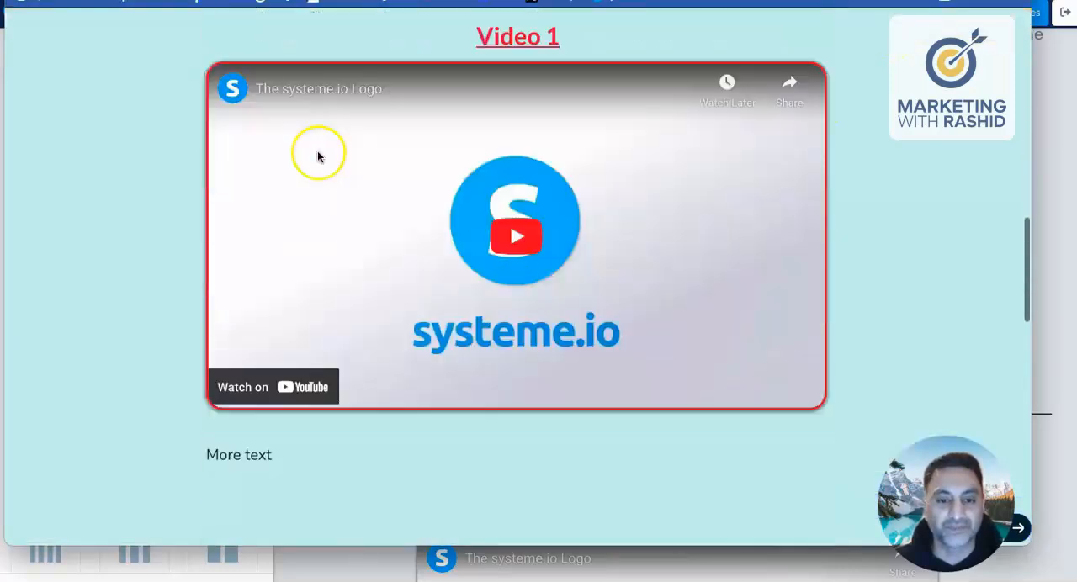
scroll(319, 155, "down", 2)
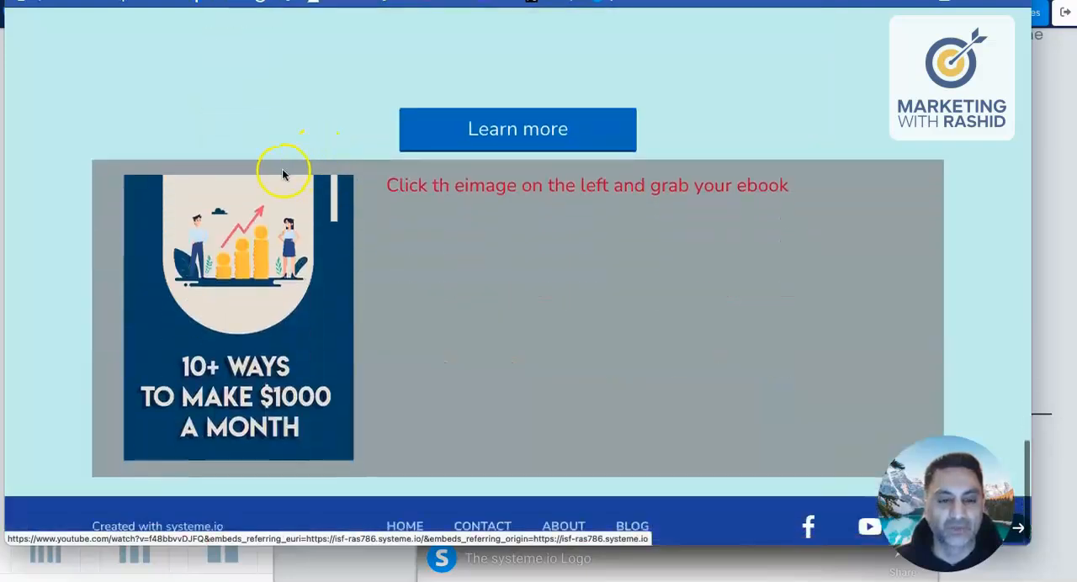
scroll(282, 174, "up", 2)
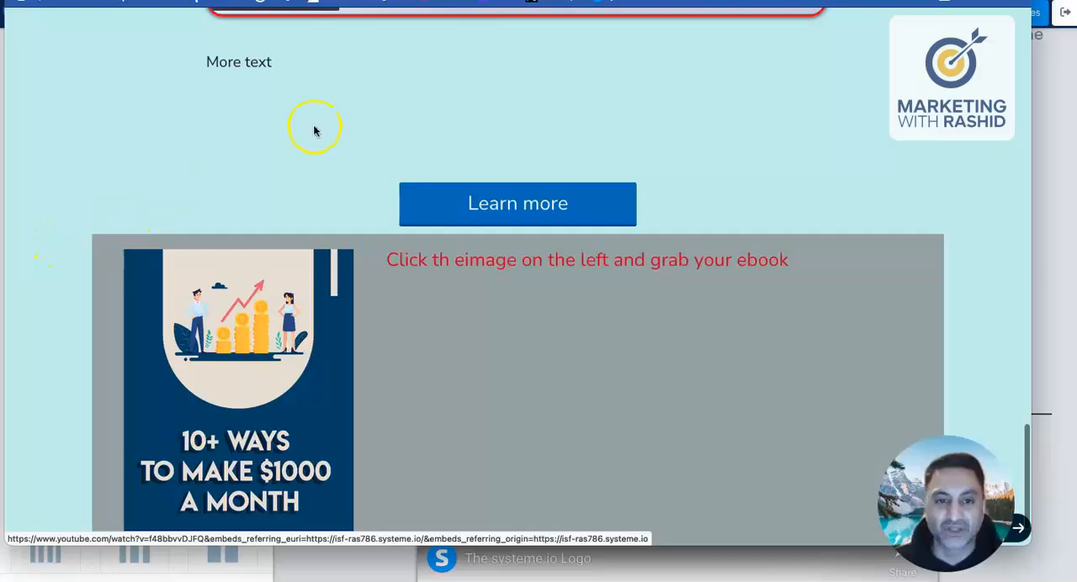
scroll(314, 130, "up", 10)
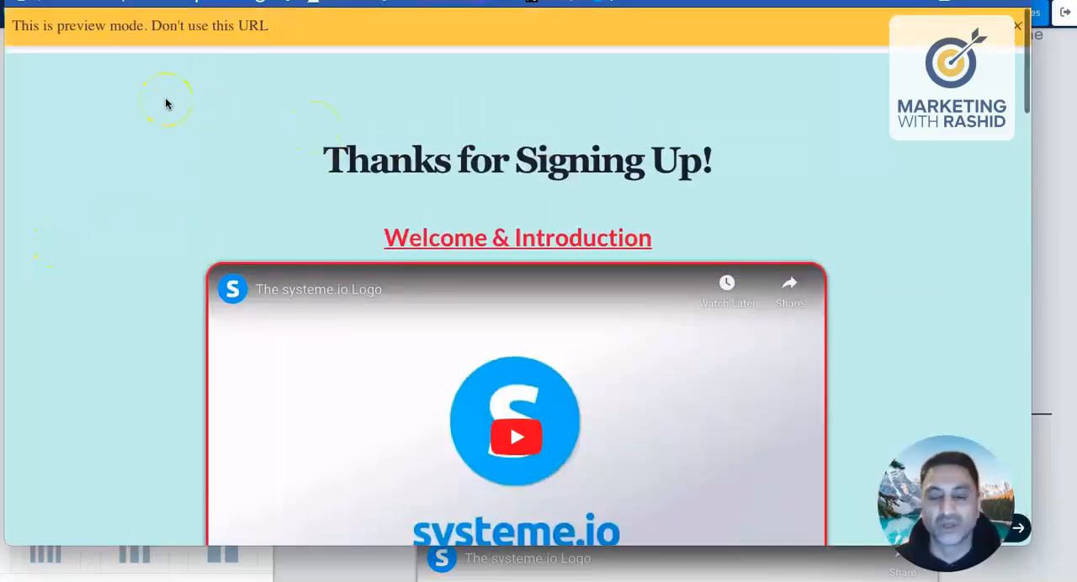
scroll(166, 102, "down", 4)
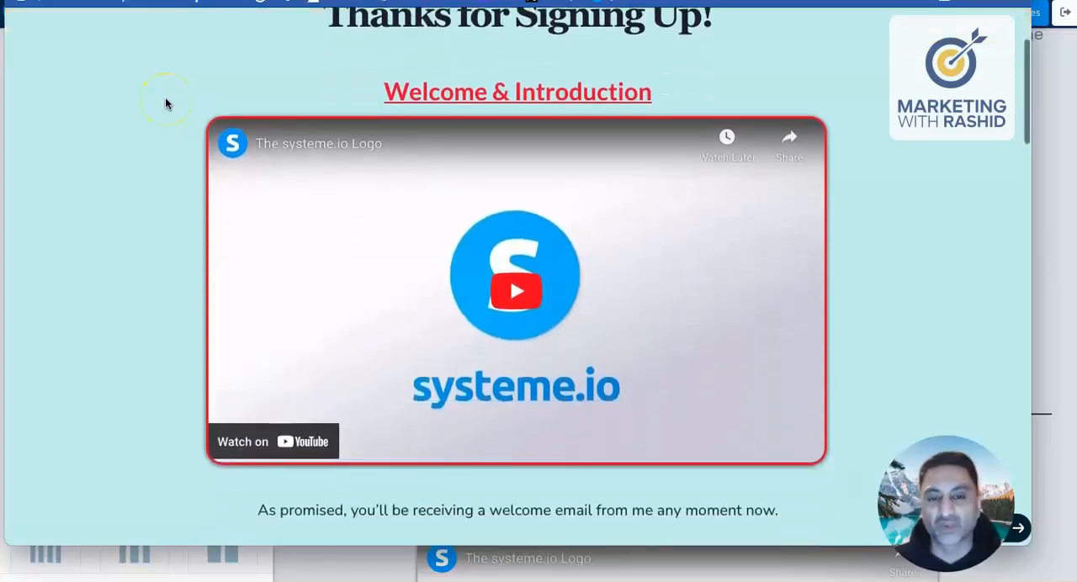
scroll(166, 102, "up", 4)
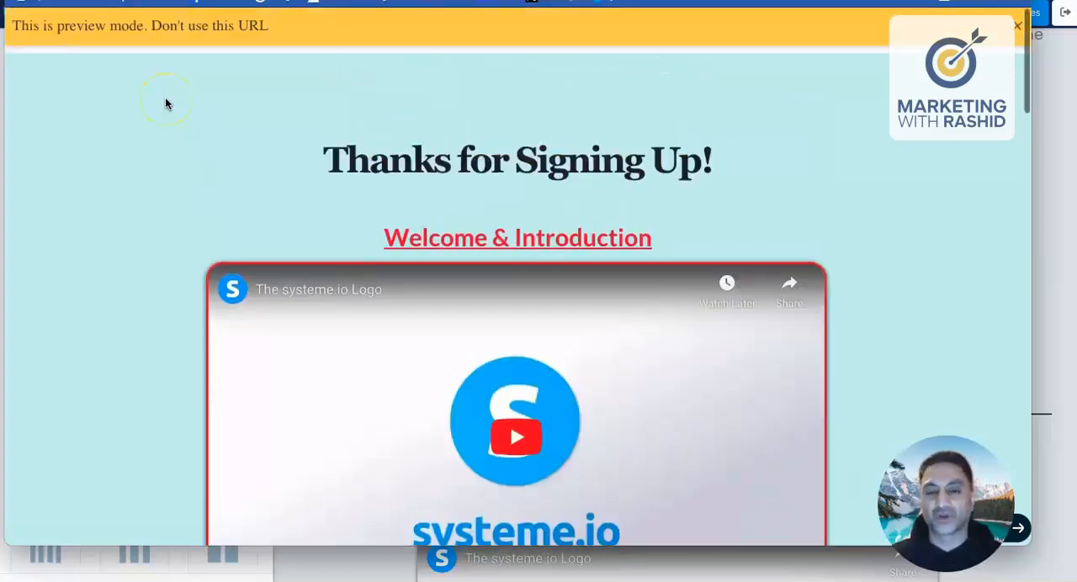